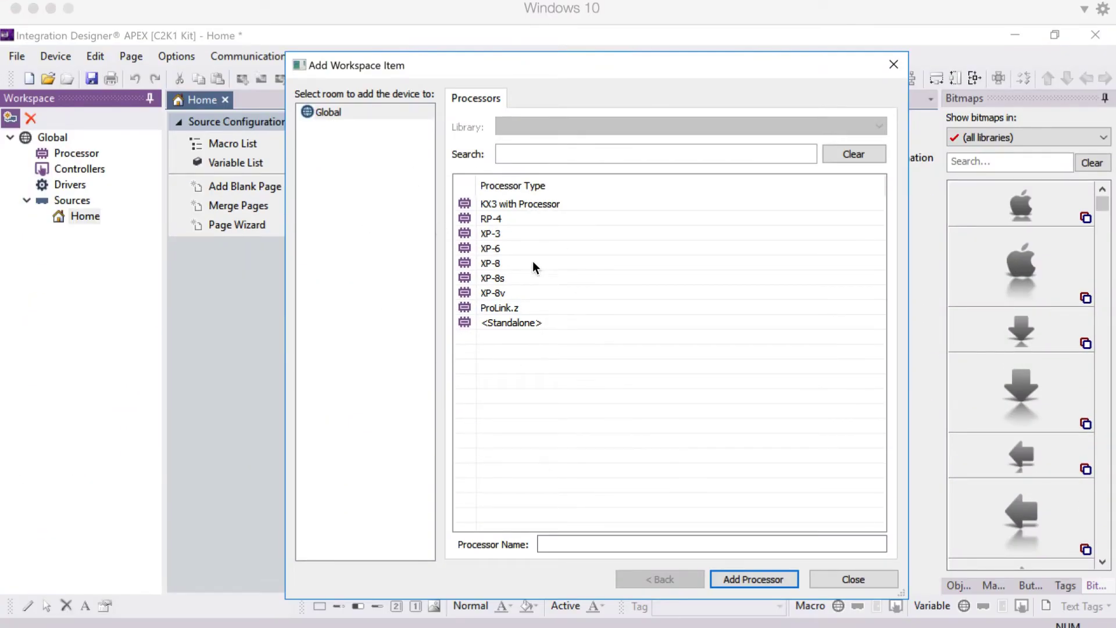
Step: Add an XP-3 processor to the workspace and create a room named Cinema
double_click(491, 234)
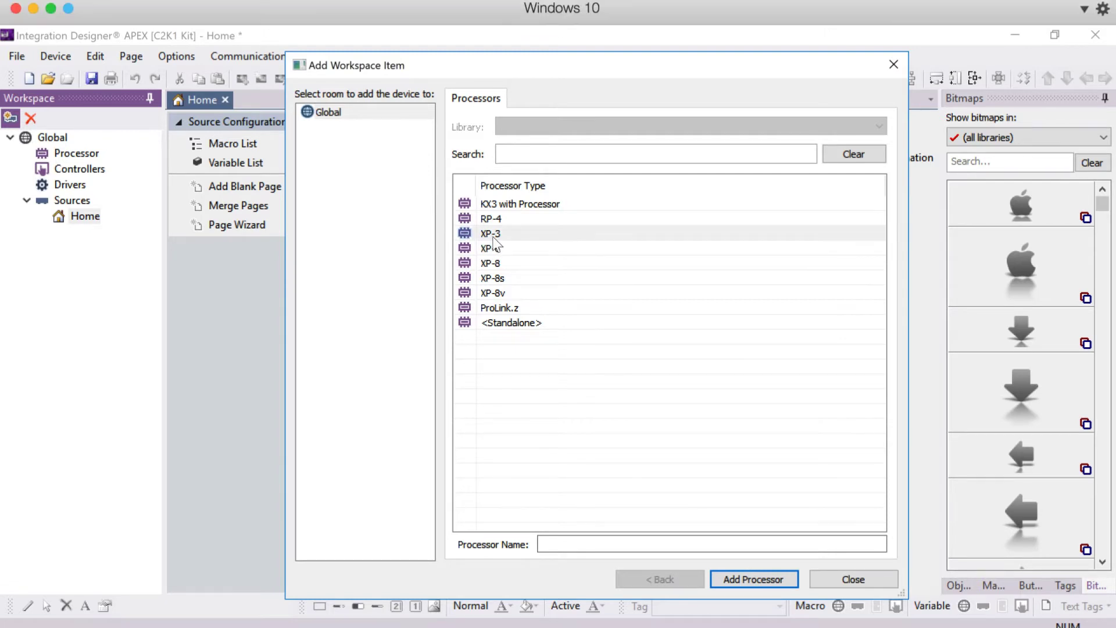
left_click(559, 544)
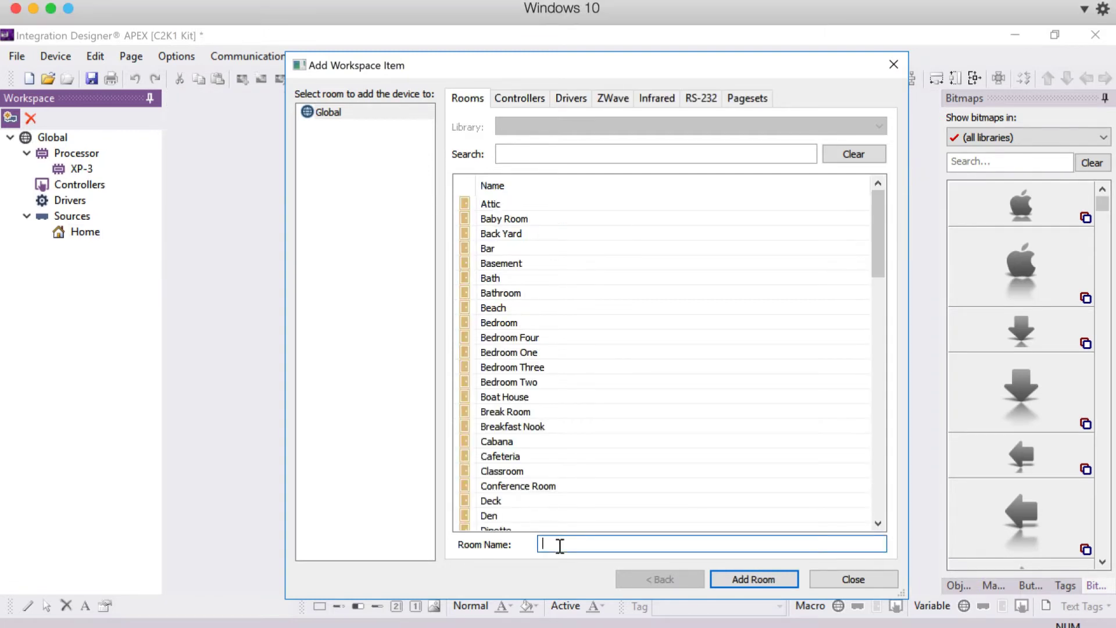
type("Cinema")
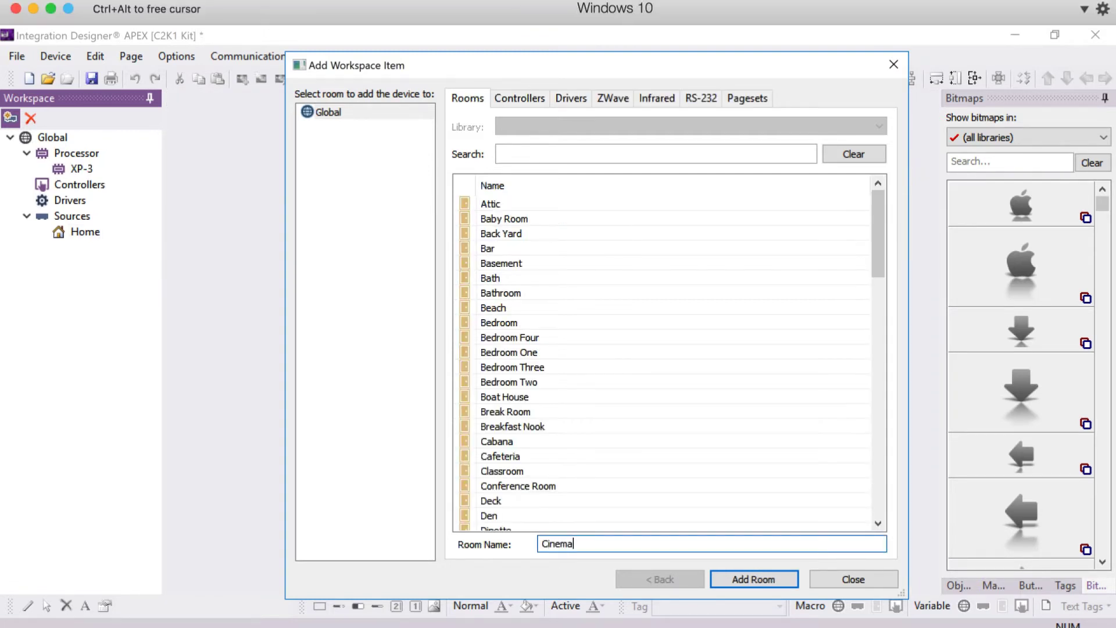
left_click(737, 580)
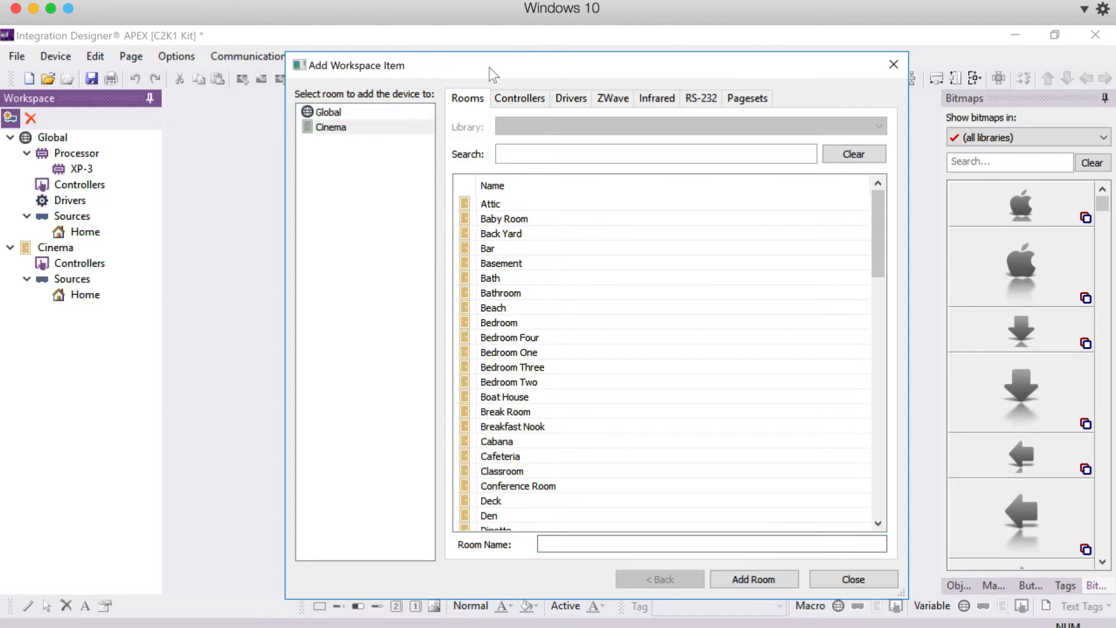
Step: Add the RTiPanel (iPad) app and the Pro24.z handheld control as controllers in the Cinema room
left_click(529, 100)
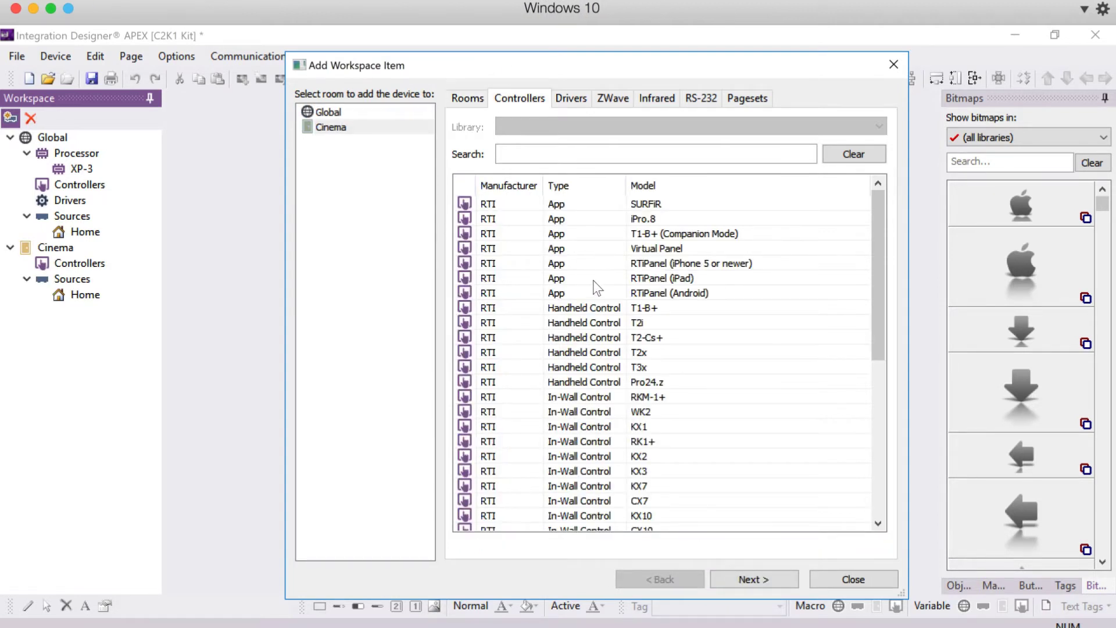
double_click(582, 283)
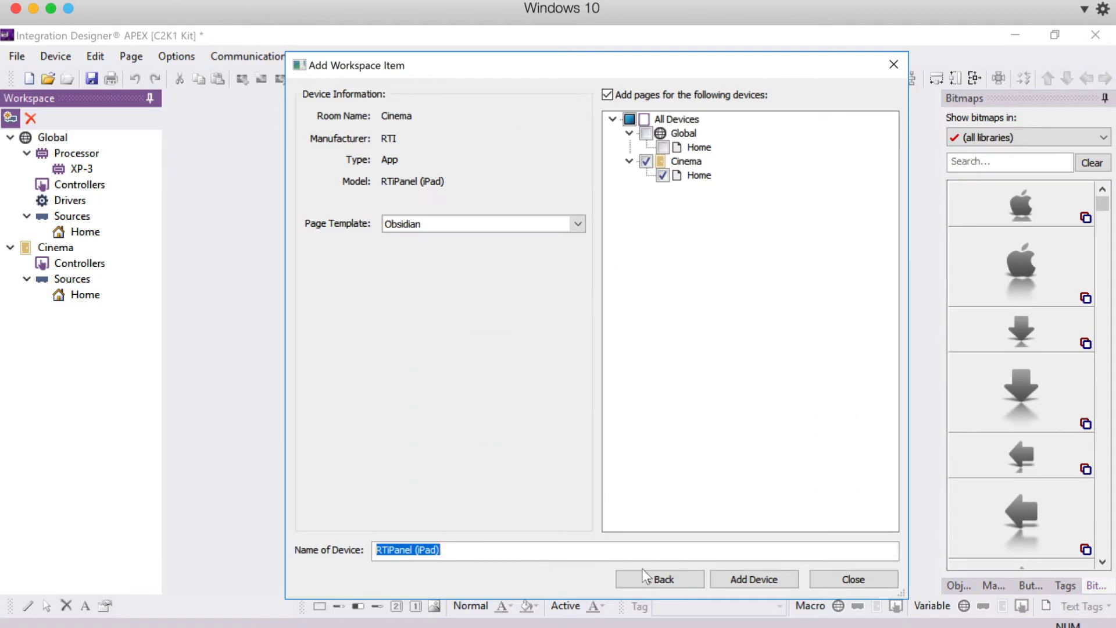
left_click(737, 579)
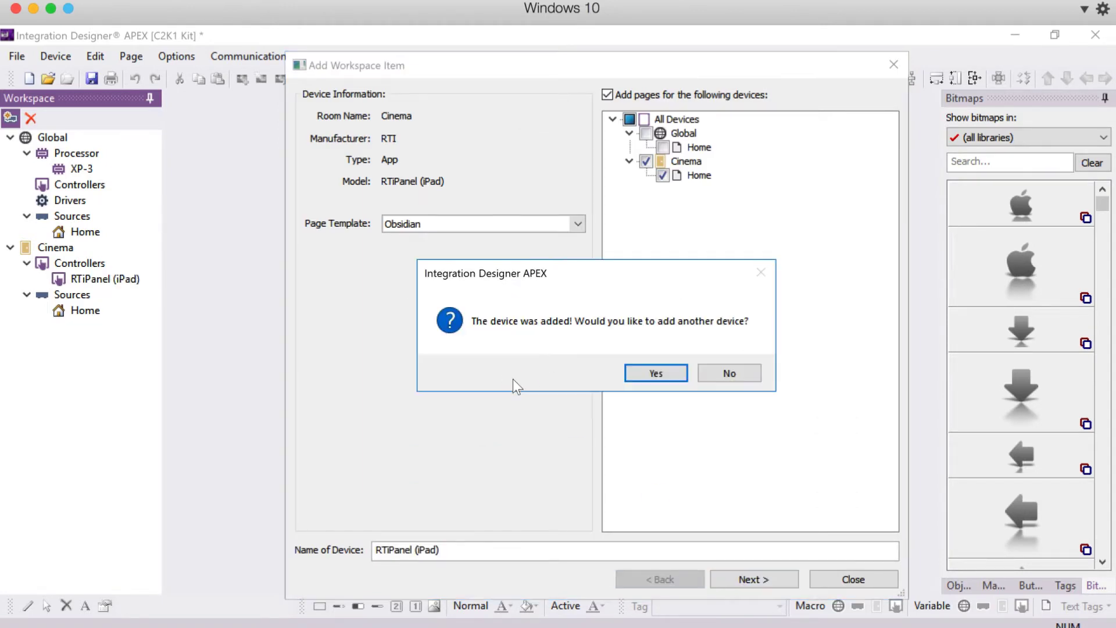
left_click(656, 375)
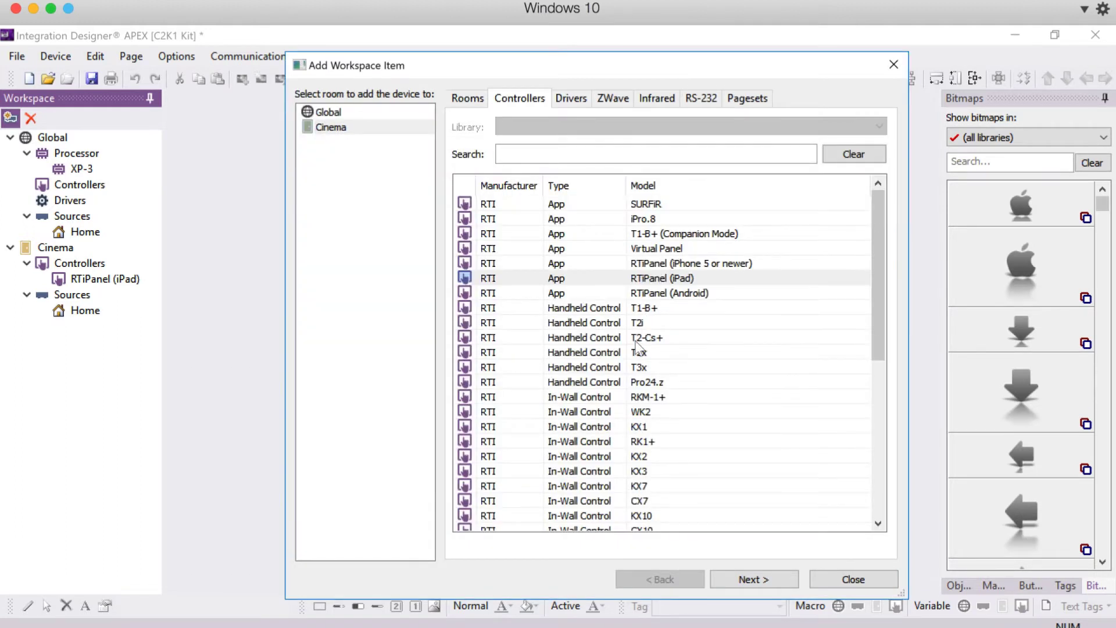
double_click(638, 384)
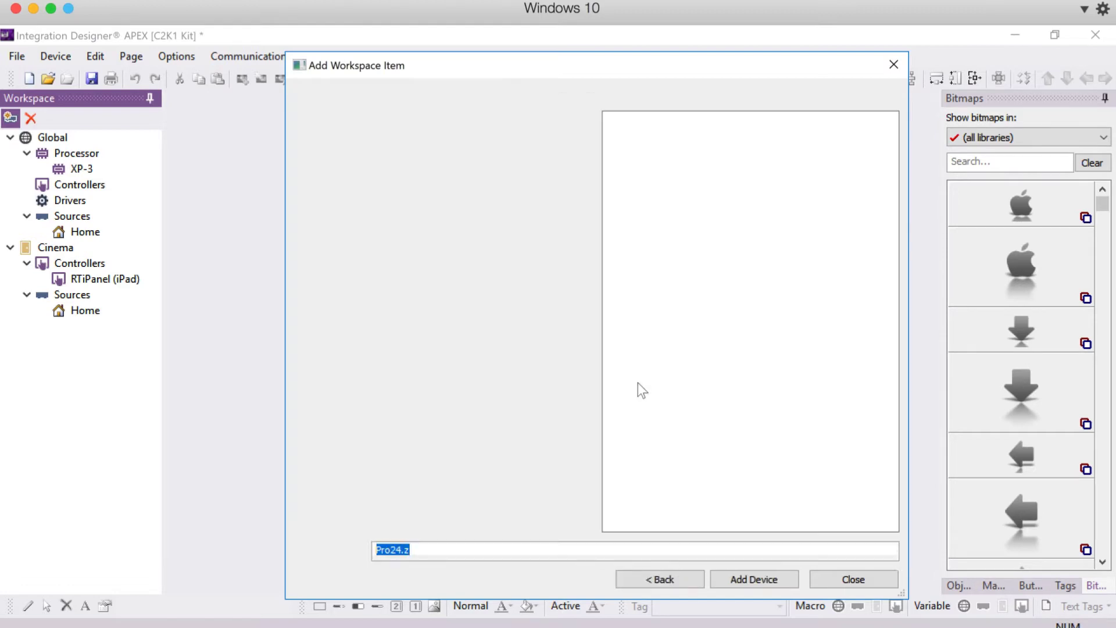
left_click(741, 578)
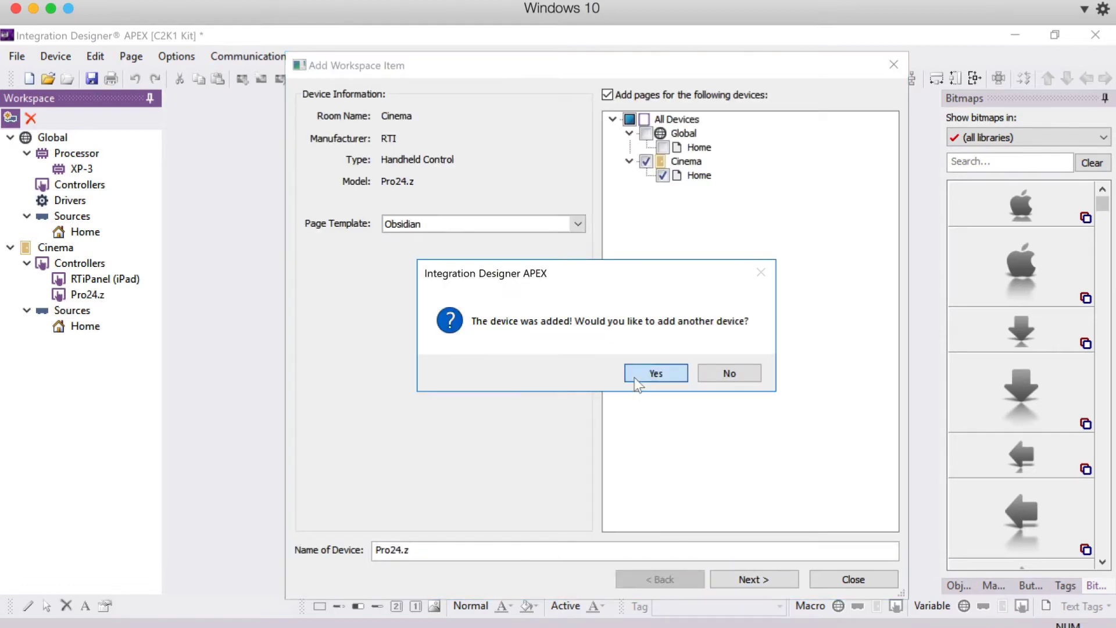
left_click(656, 374)
Step: Add the Sony Bravia IP driver to the Cinema room, with pages on both controllers
left_click(568, 99)
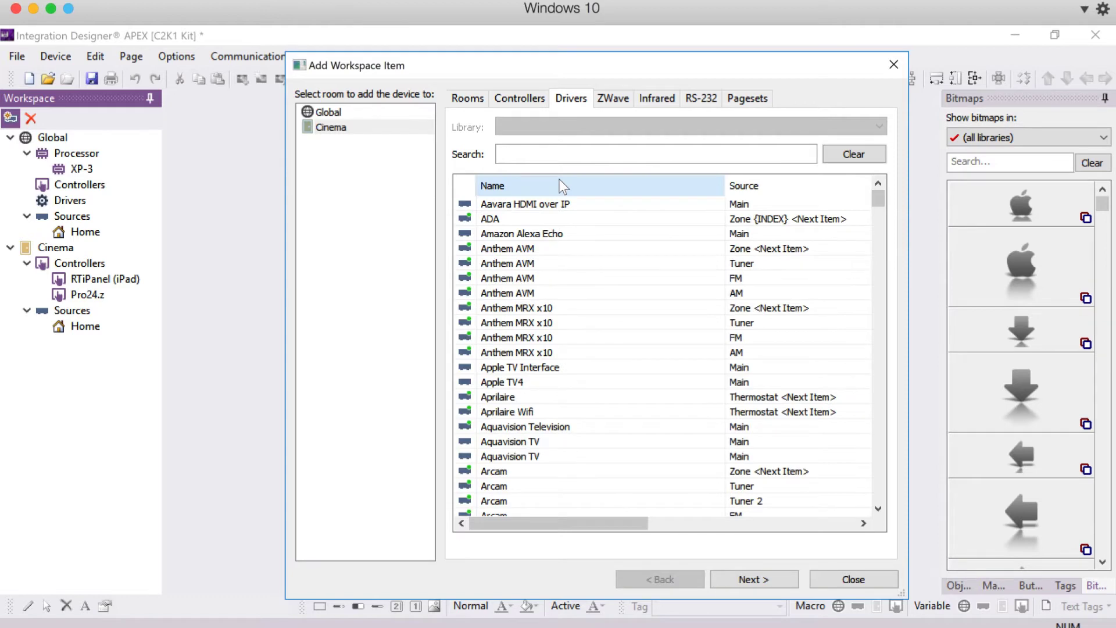
left_click_drag(878, 209, 879, 440)
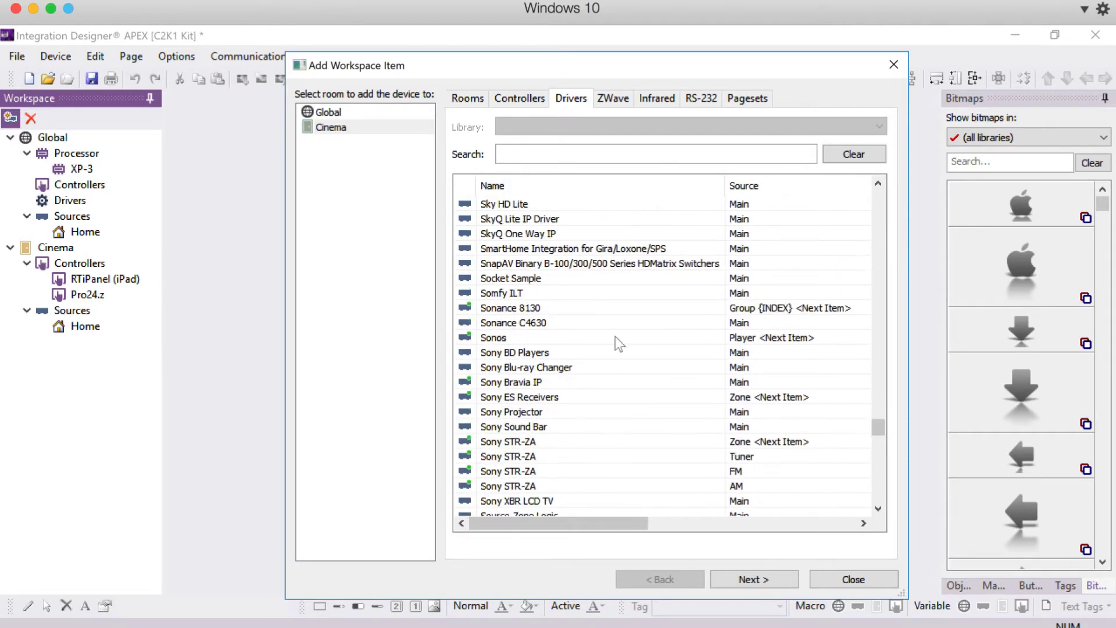
double_click(493, 386)
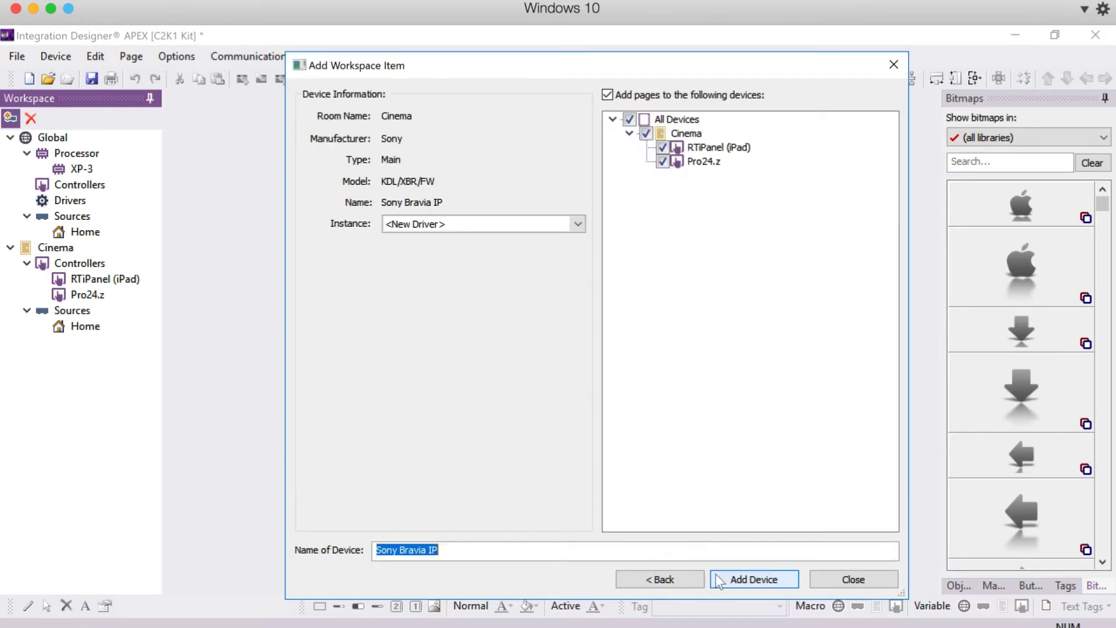
left_click(721, 579)
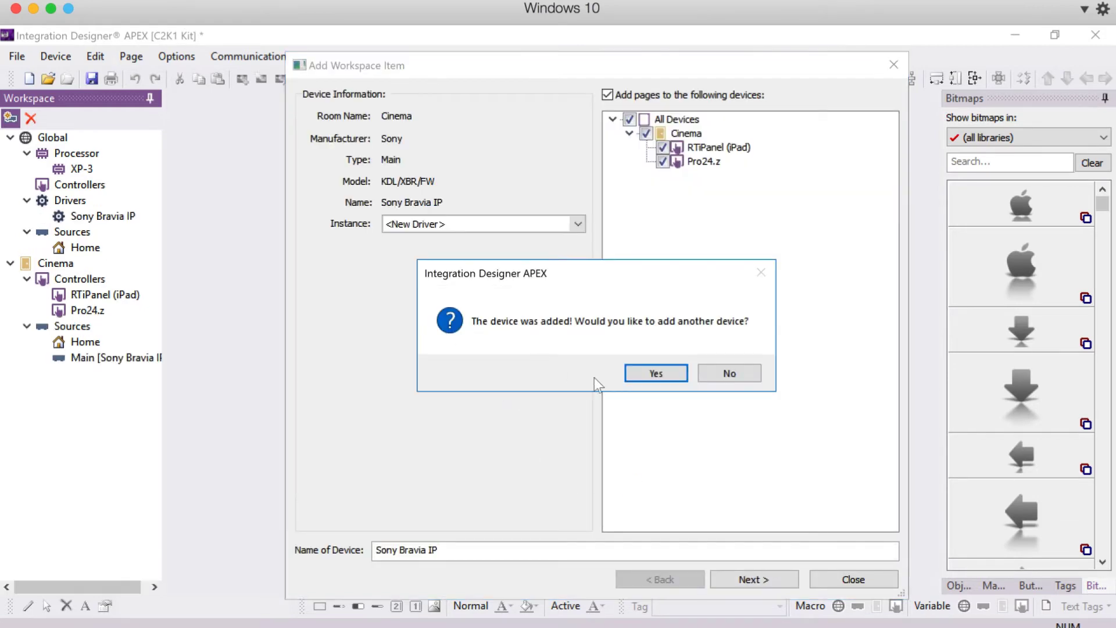
left_click(646, 376)
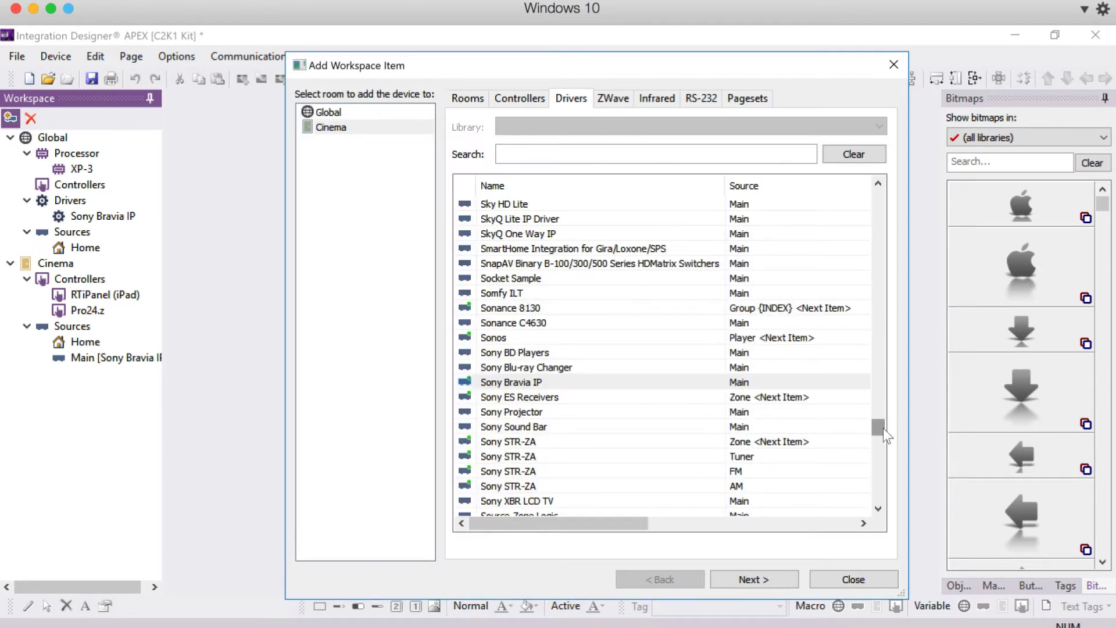
Step: Add the Anthem MRX x10 zone driver to the Cinema room as its room audio source
left_click_drag(884, 436, 893, 201)
double_click(497, 266)
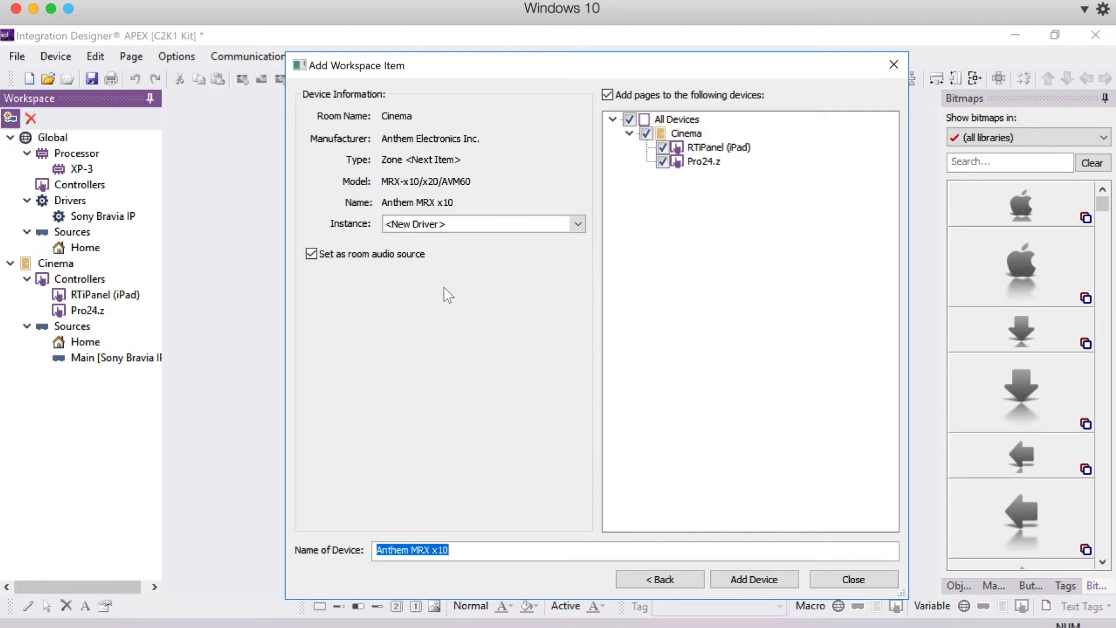
left_click(733, 580)
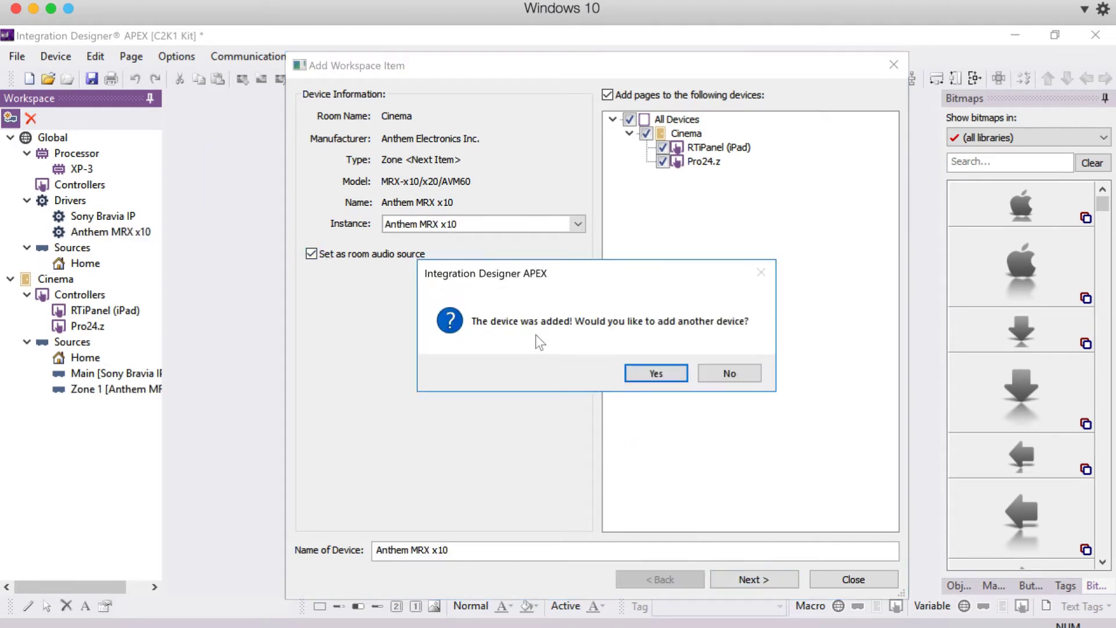
left_click(646, 374)
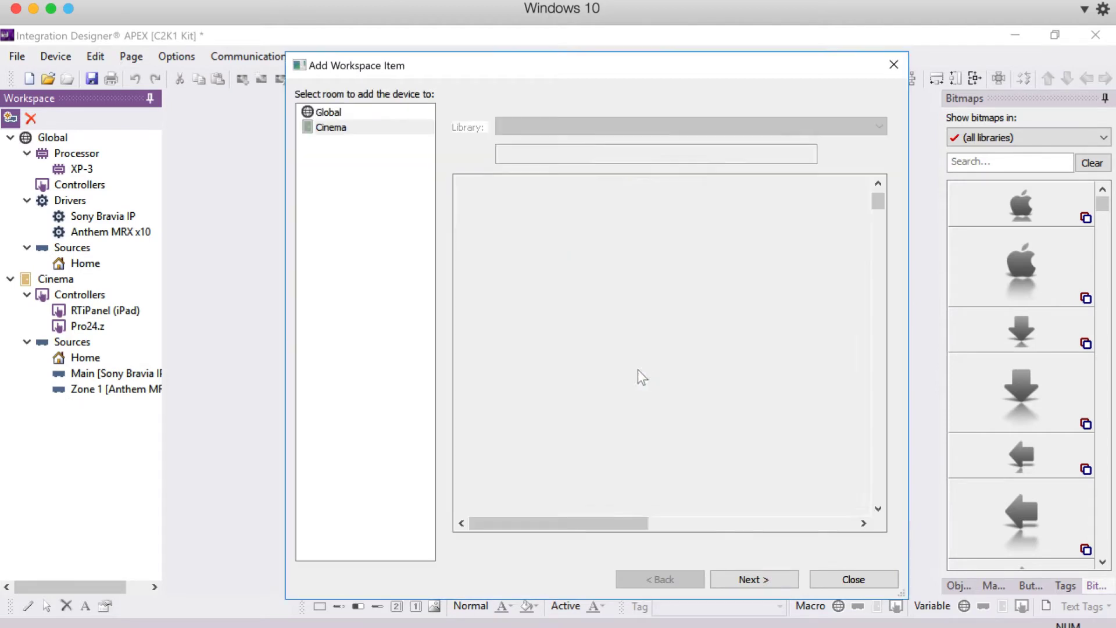
Step: Search the infrared library for "sky q" and choose the SKY+ Pro UHD/Sky Q Satellite Receivers set top box
left_click(653, 97)
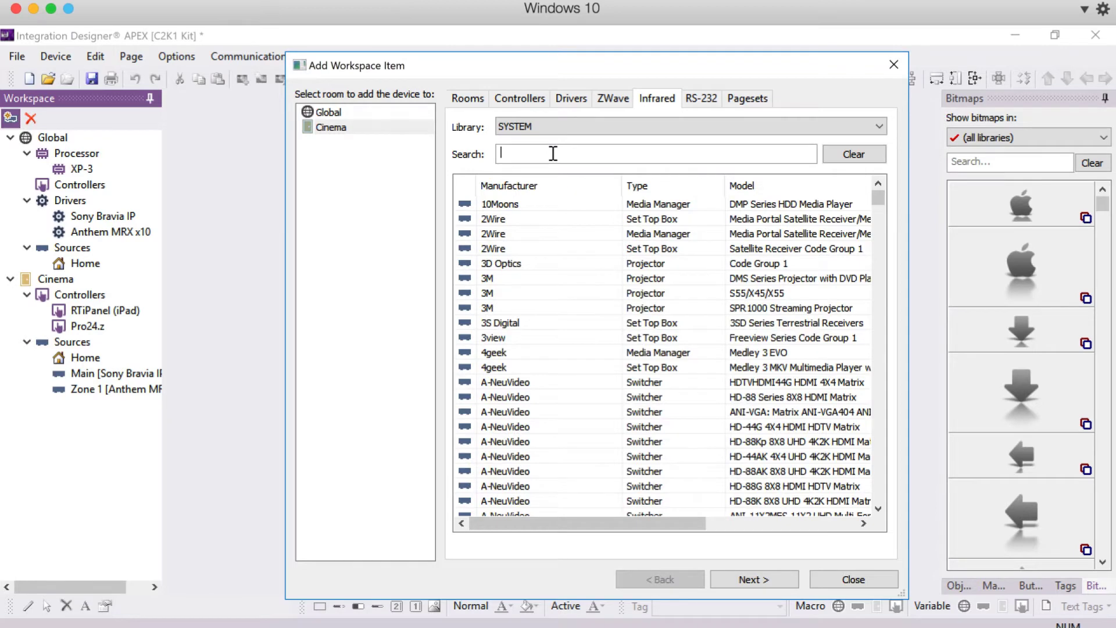
left_click(553, 153)
type("sky q")
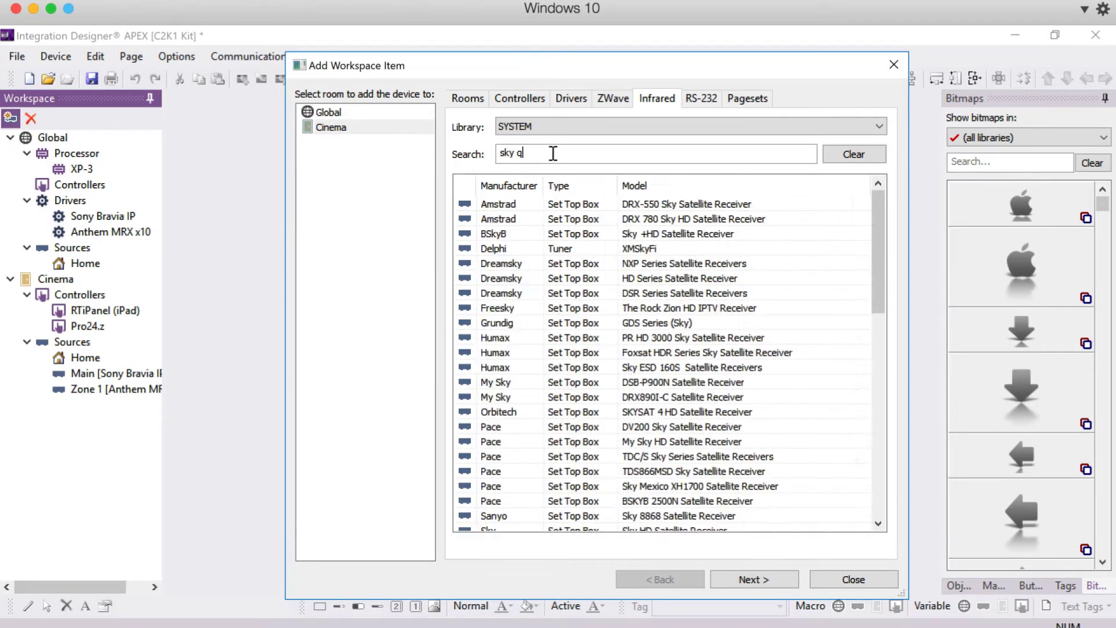
left_click(588, 205)
left_click(756, 579)
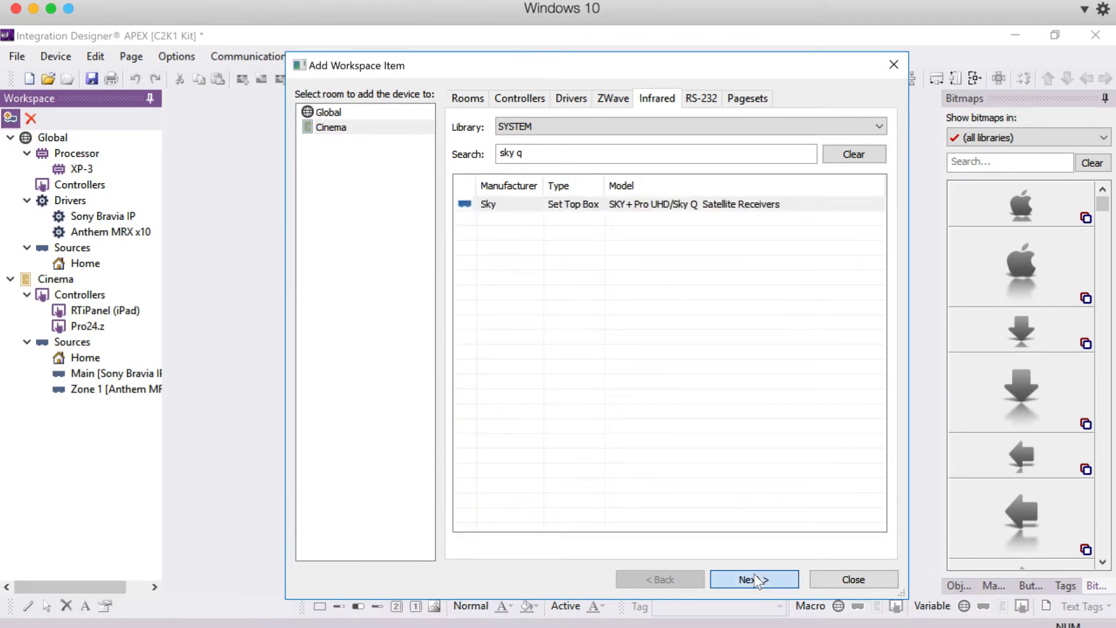
Step: Shorten the device name to "Sky - Set Top Box" and add it to Cinema on output Port 1 [XP-3]
left_click_drag(462, 550, 701, 554)
key("BackSpace")
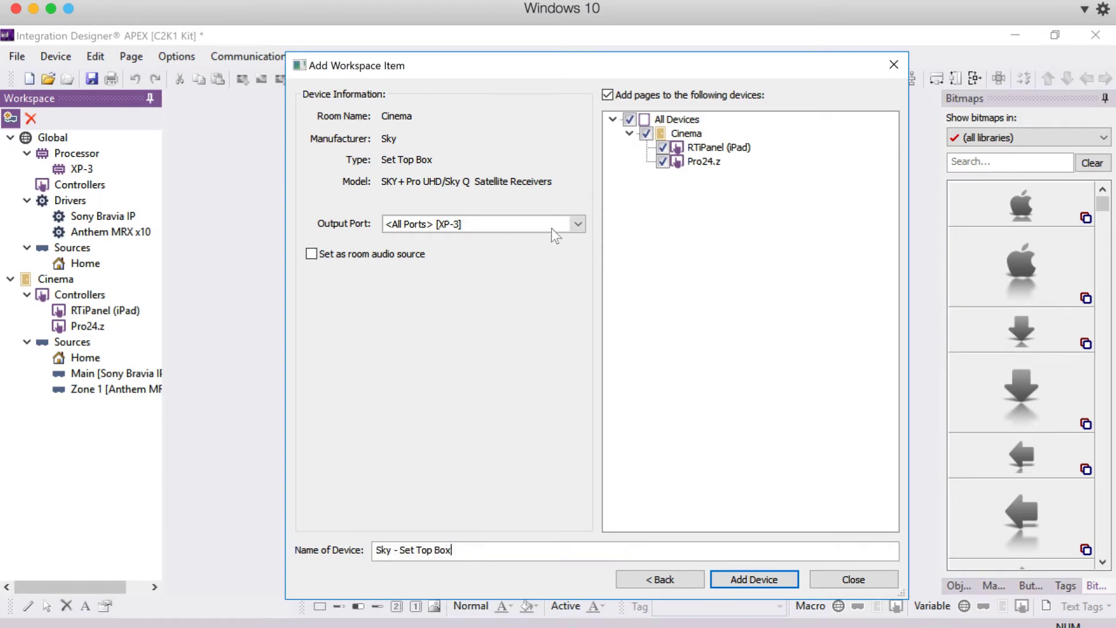
left_click(552, 228)
left_click(502, 242)
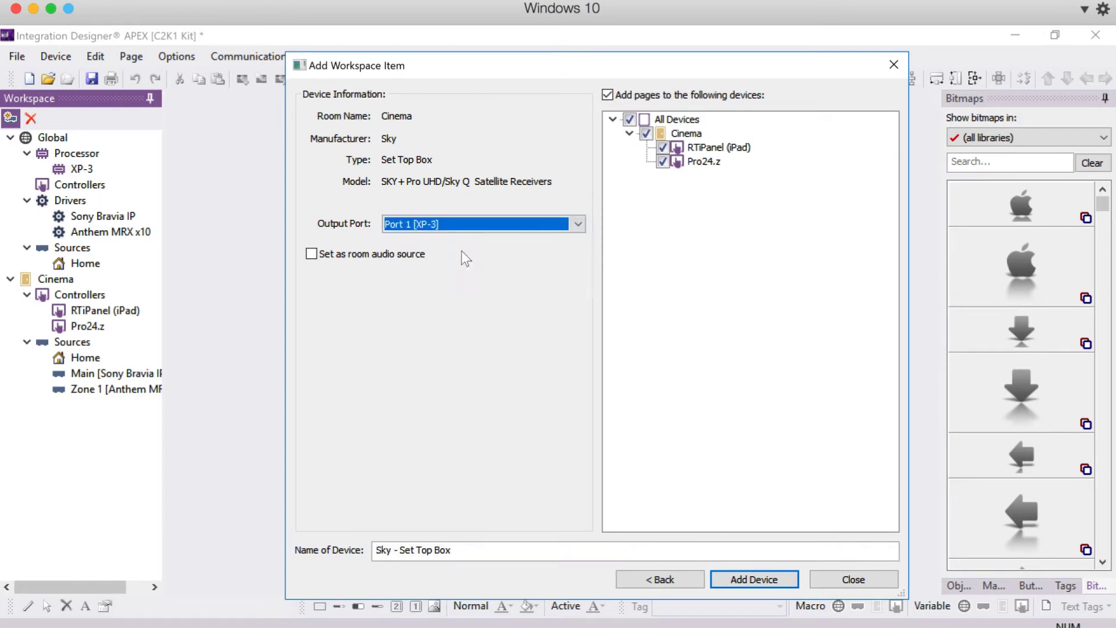
left_click(742, 579)
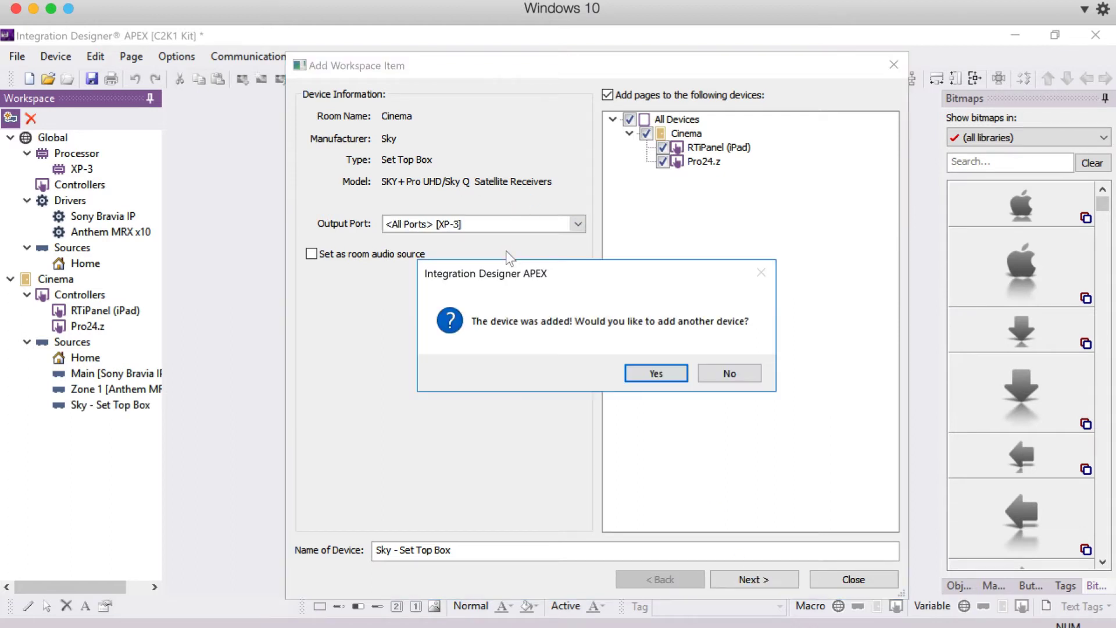
left_click(622, 371)
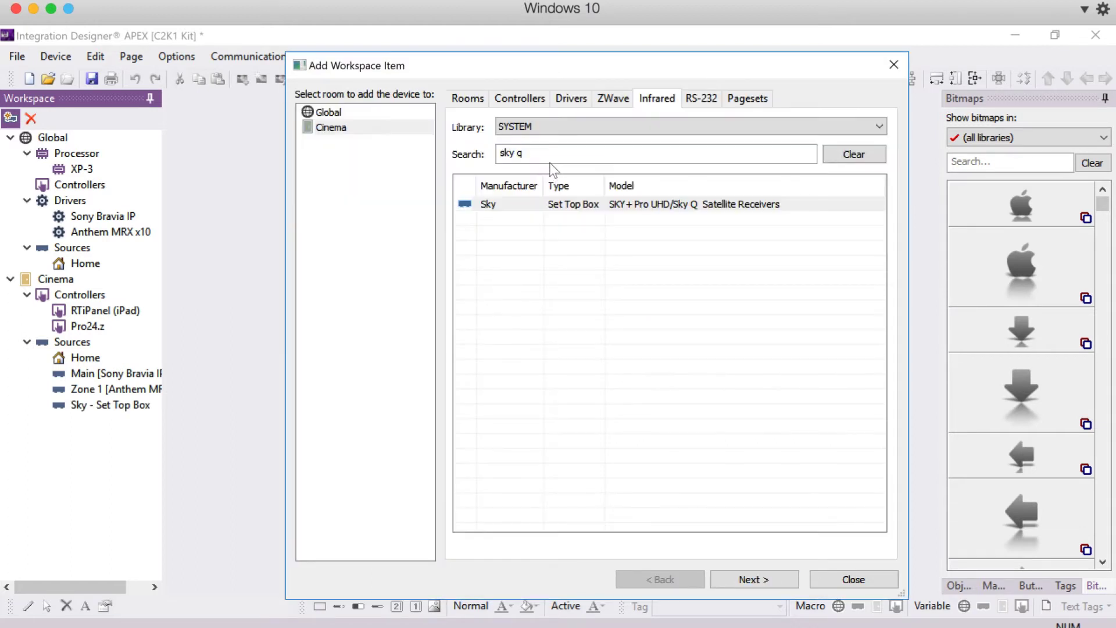
Step: Find the Sony Blu Ray "Most Models" infrared device and add it to Cinema on output Port 2 [XP-3]
triple_click(544, 154)
type("s")
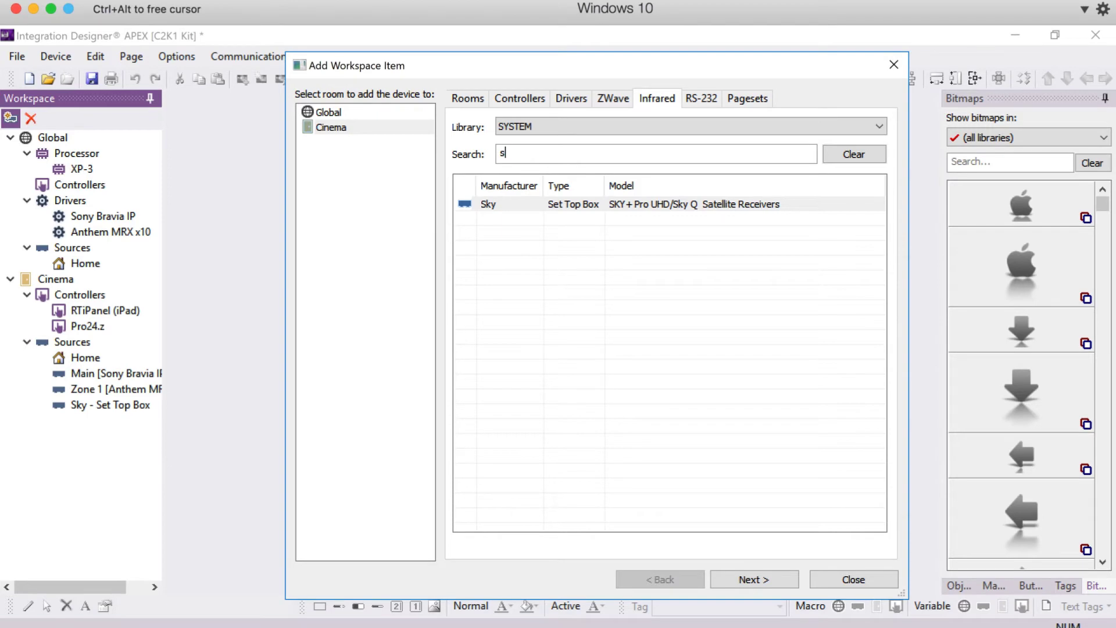
type("ony")
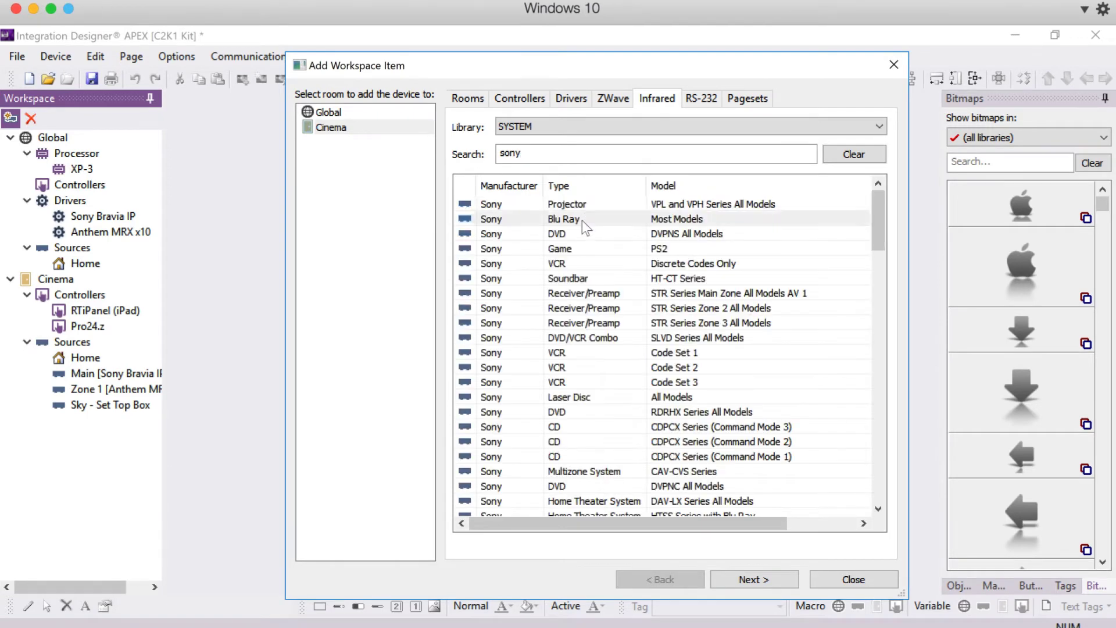
double_click(584, 220)
left_click(578, 224)
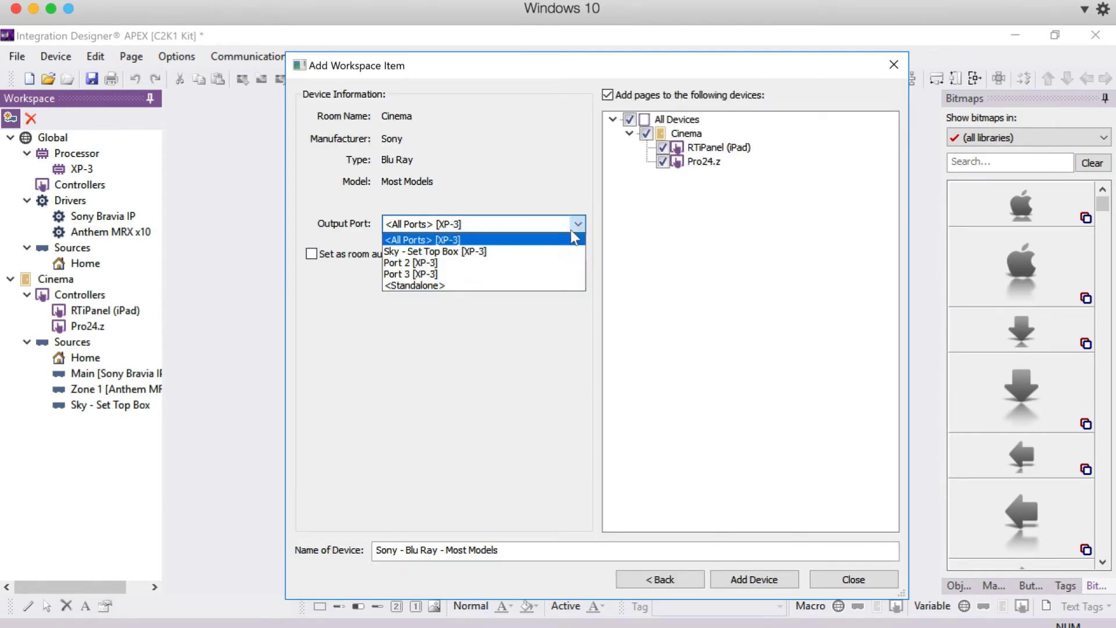
left_click(505, 263)
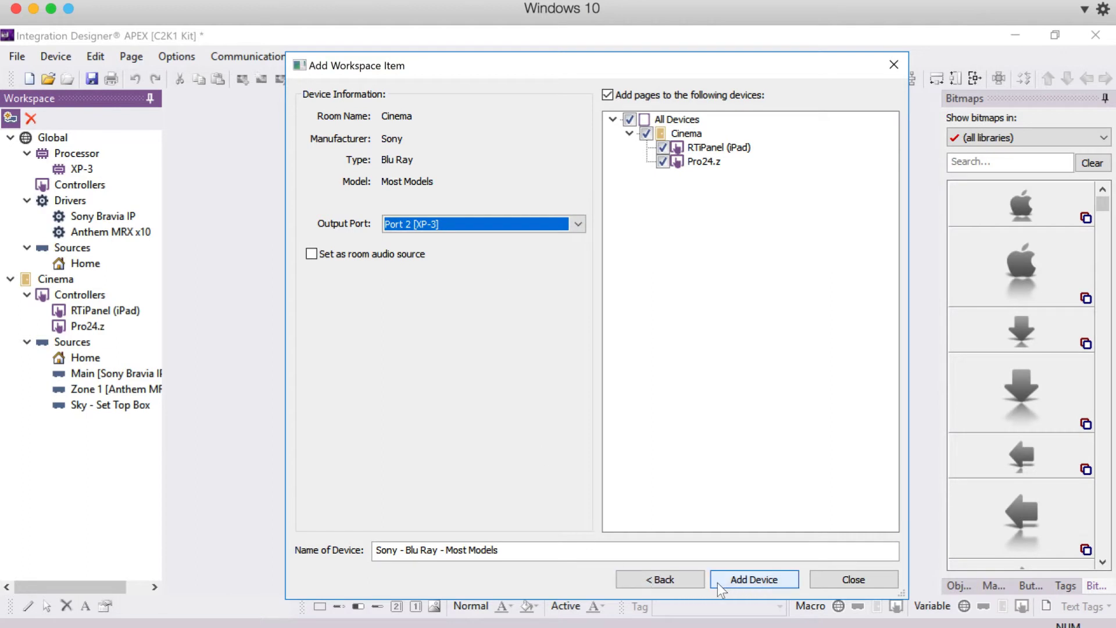
left_click(738, 580)
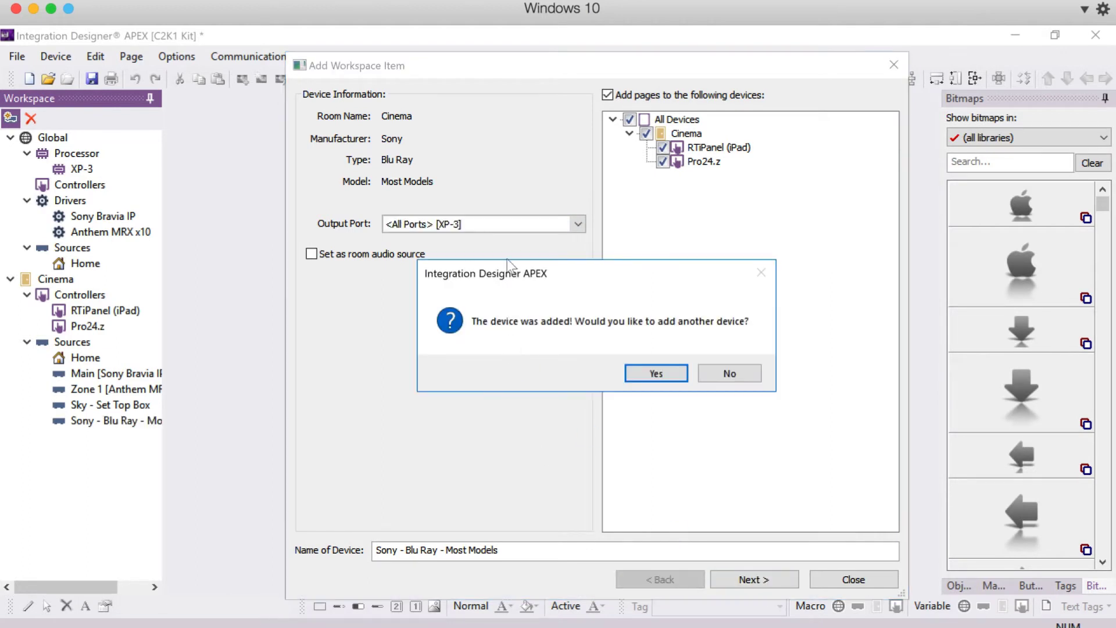
left_click(653, 374)
Step: Find the Apple TV Gen 4 infrared media manager and add it to Cinema on output Port 3 [XP-3]
double_click(556, 158)
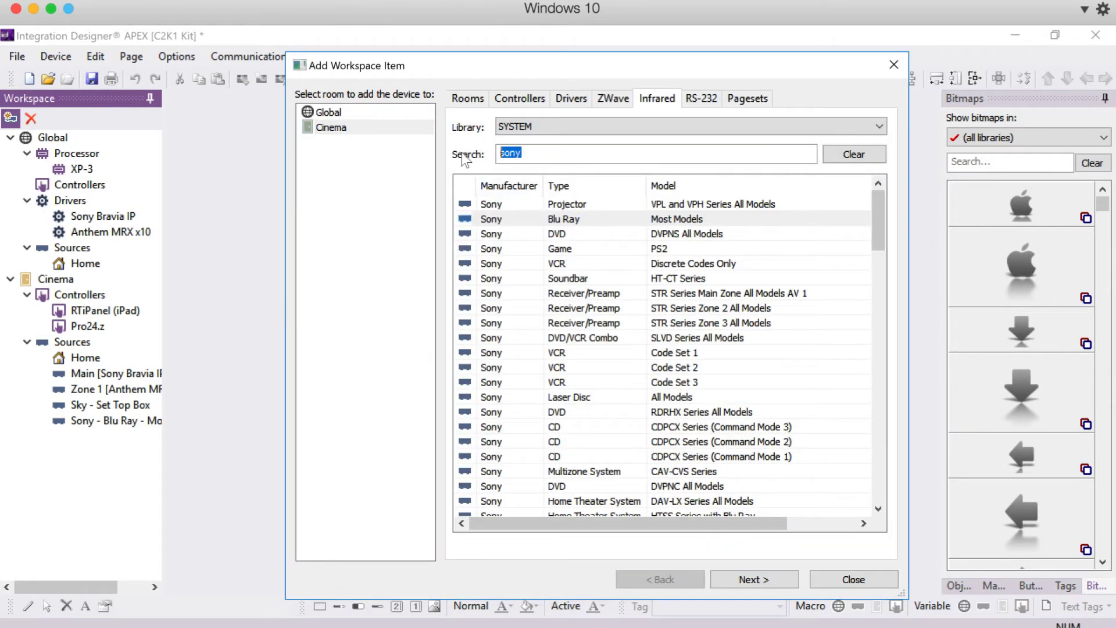
type("apple")
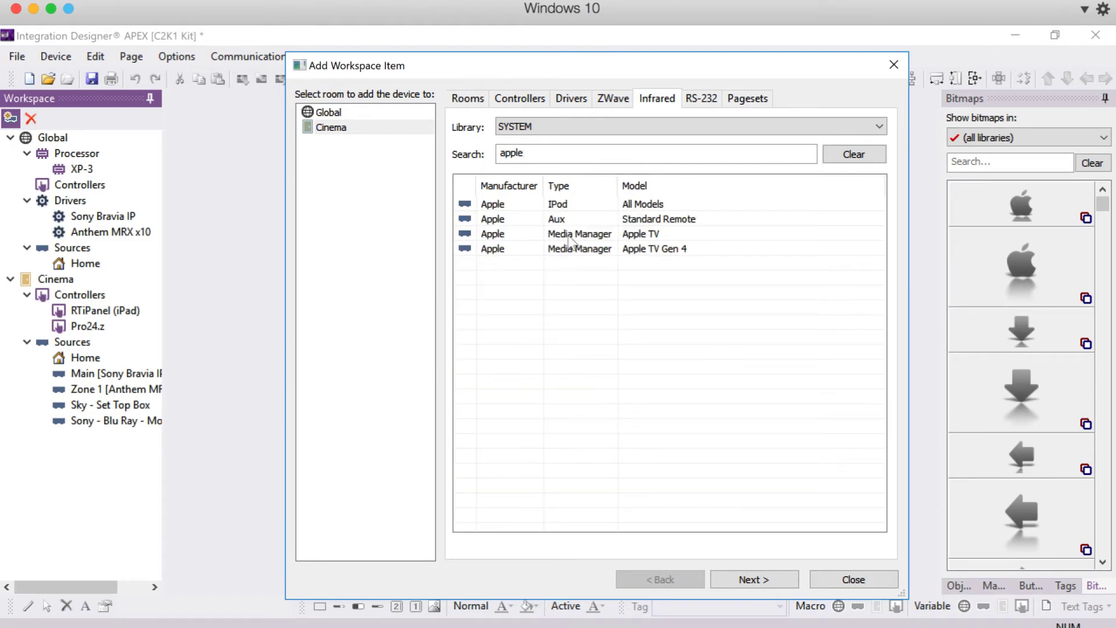
left_click(616, 250)
left_click(746, 579)
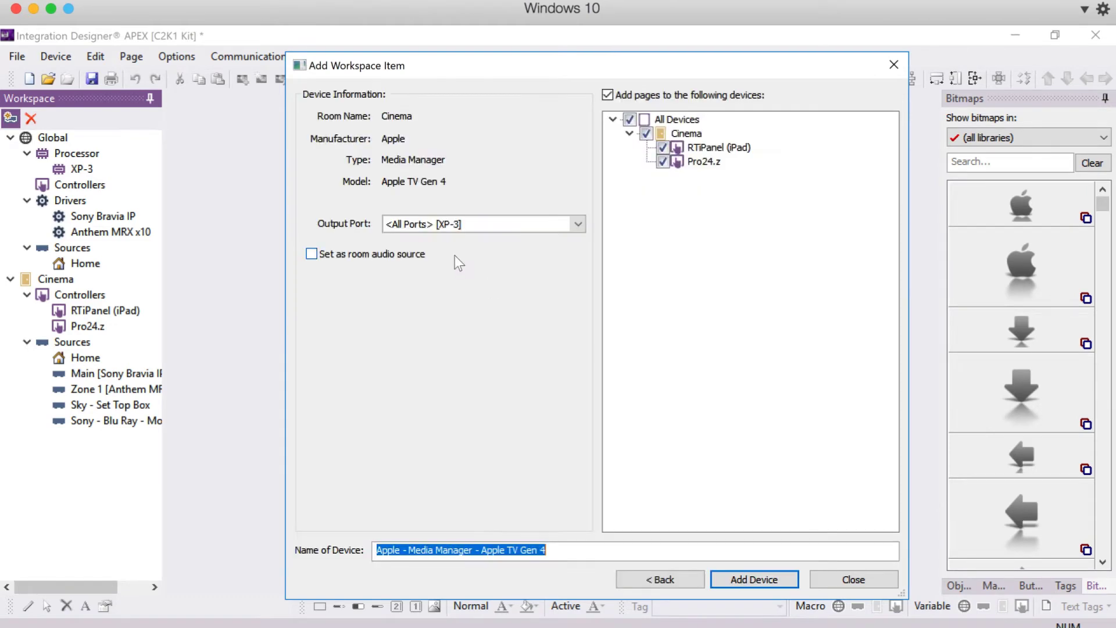
left_click(460, 227)
left_click(453, 271)
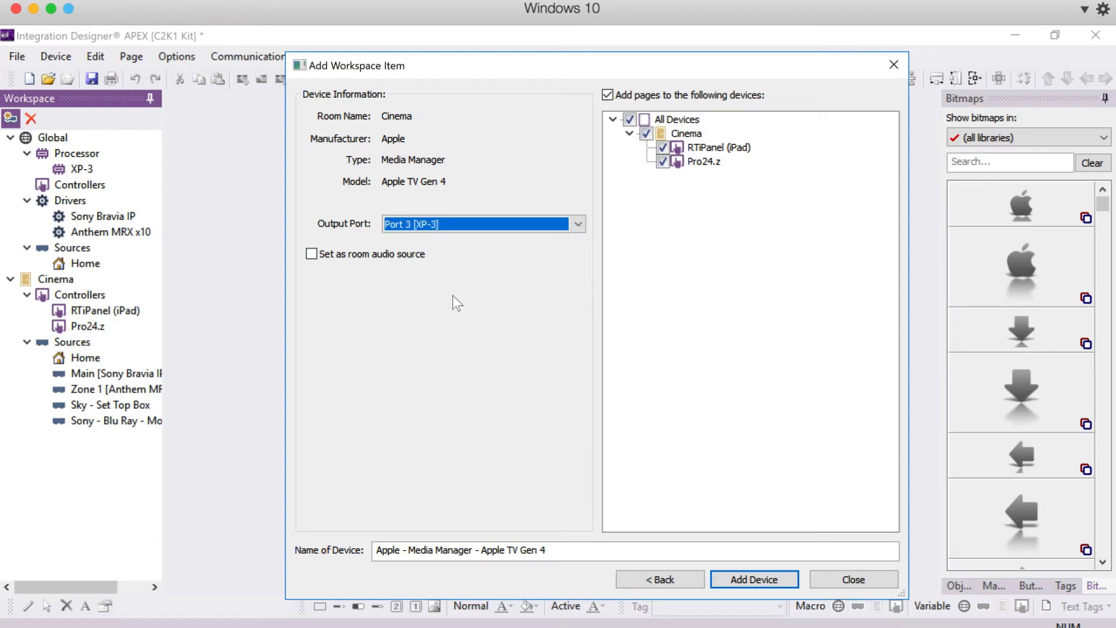
left_click(730, 577)
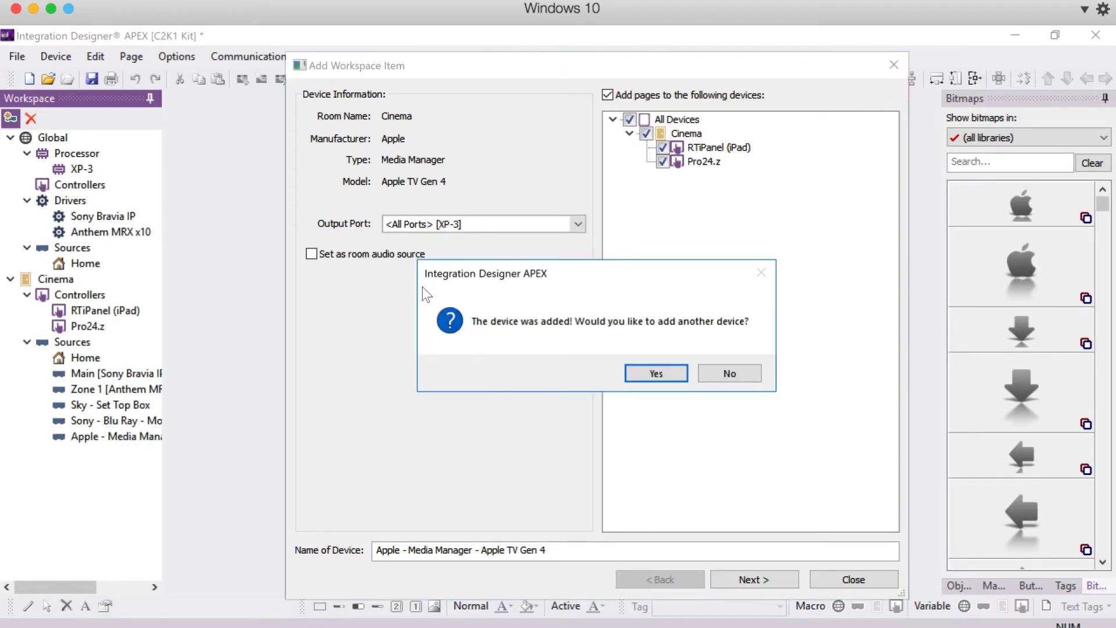
Step: Finish adding devices and open Cinema's Home - Watch page for RTiPanel (iPad), displayed in landscape at 25% zoom
left_click(726, 373)
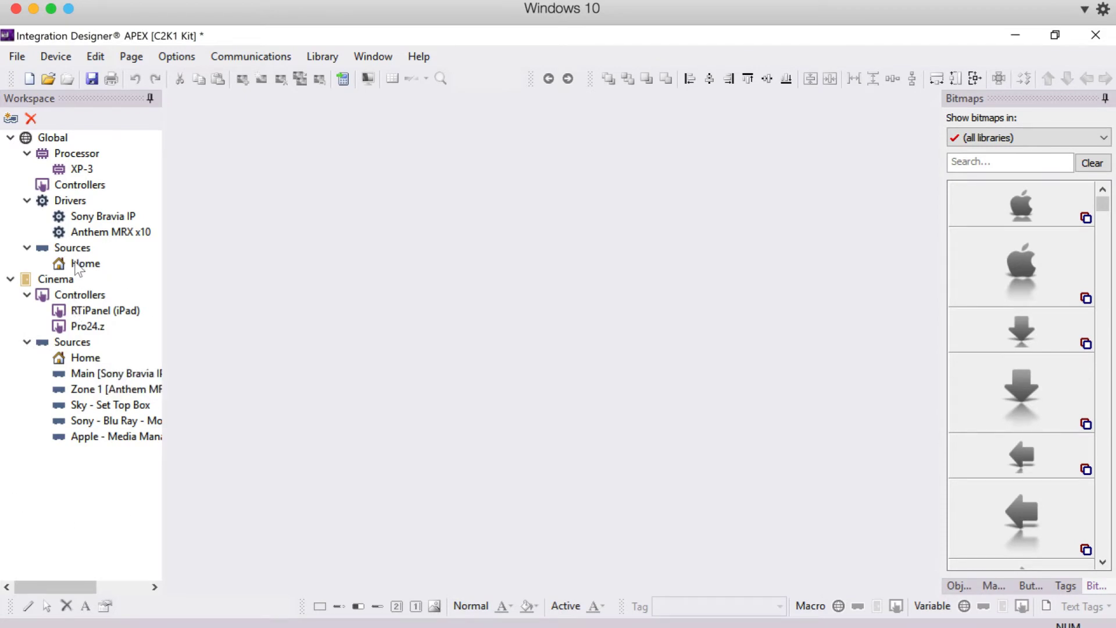
double_click(79, 358)
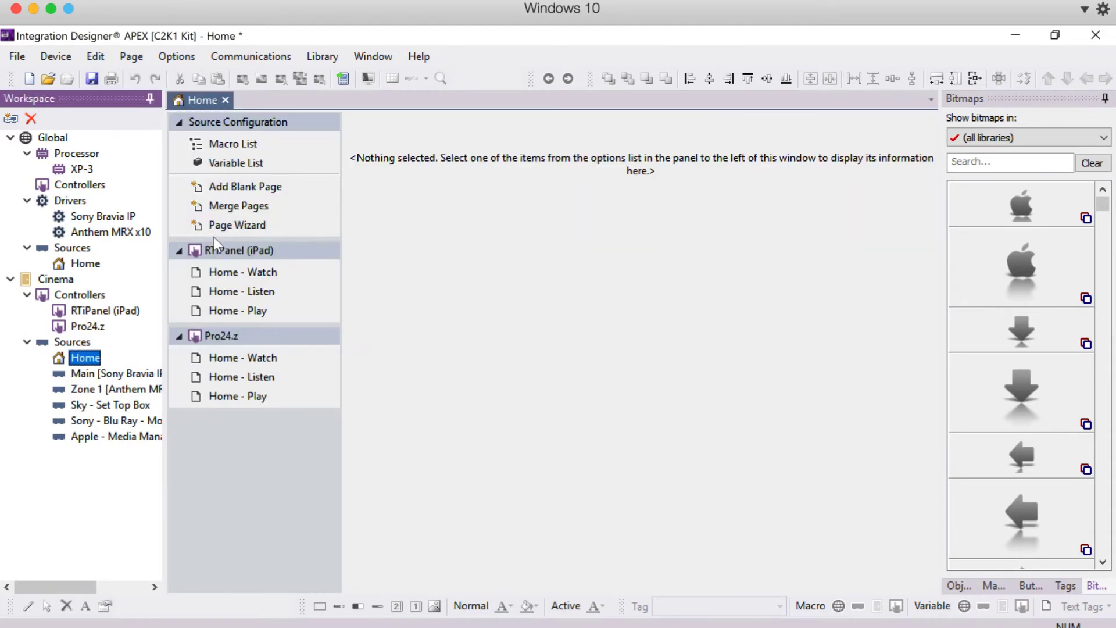
left_click(273, 272)
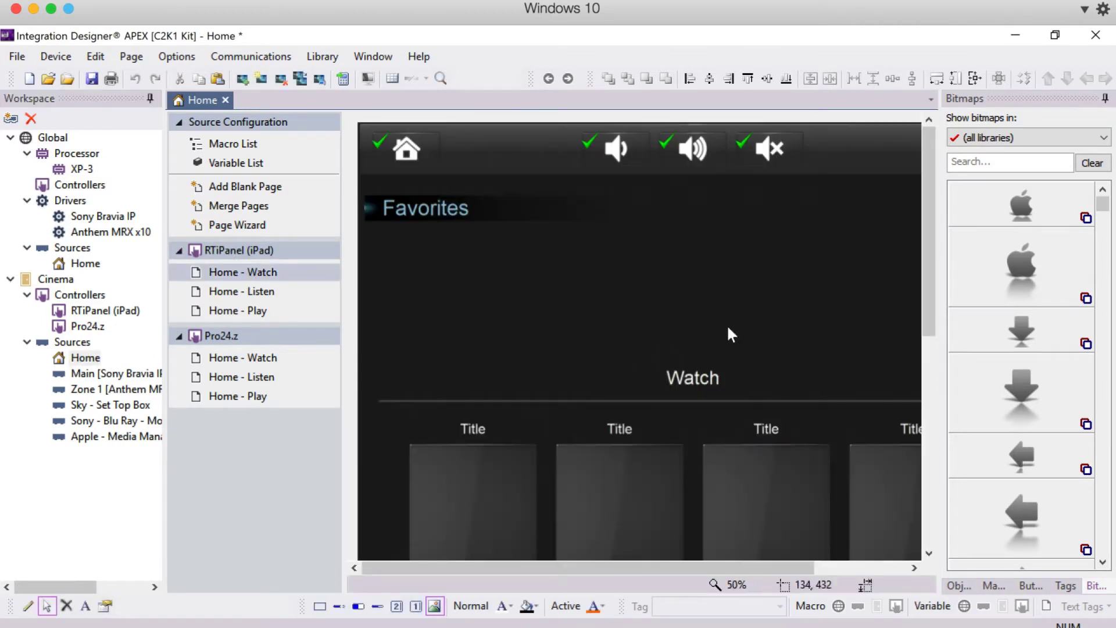
left_click(440, 78)
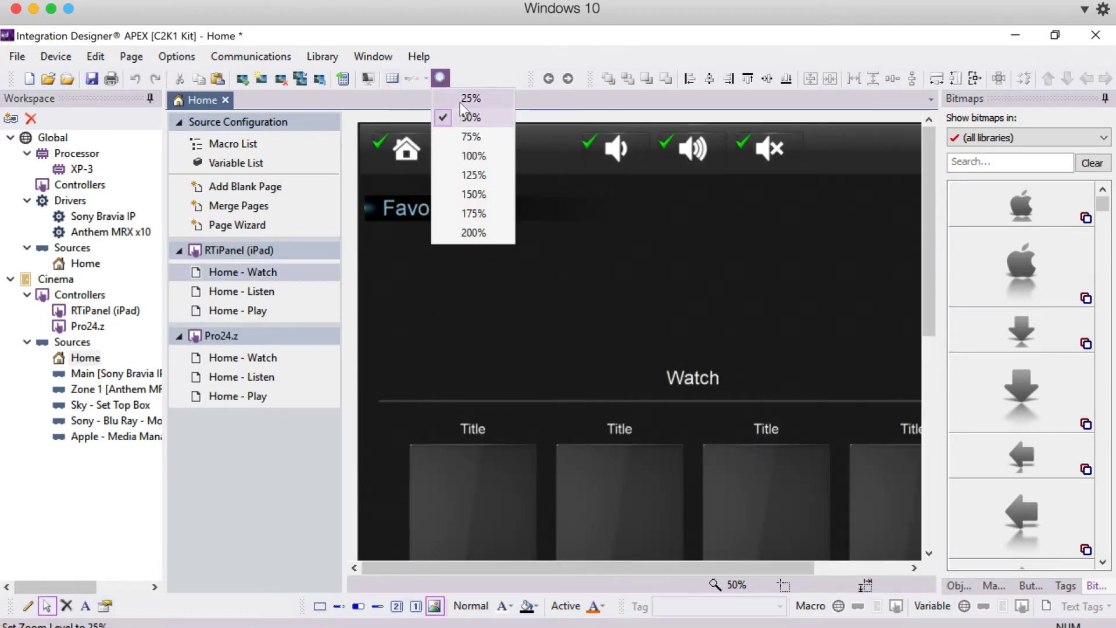
left_click(460, 102)
left_click(67, 55)
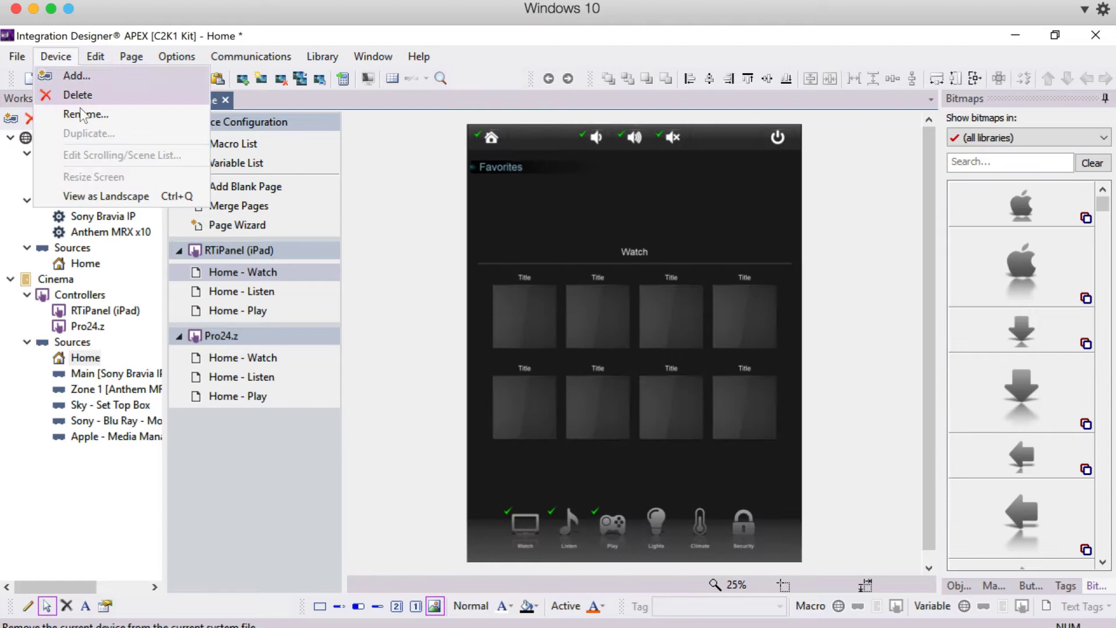
left_click(99, 195)
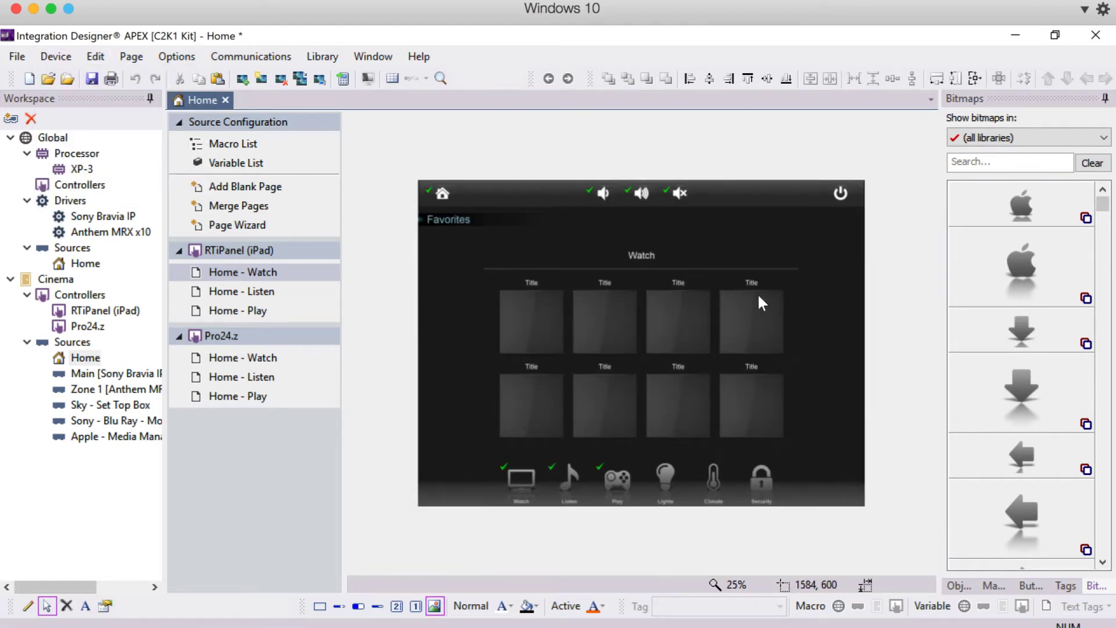
Step: Delete the fourth tile in the upper row and all four tiles in the lower row, including their titles
left_click(753, 285)
left_click(752, 344, "shift")
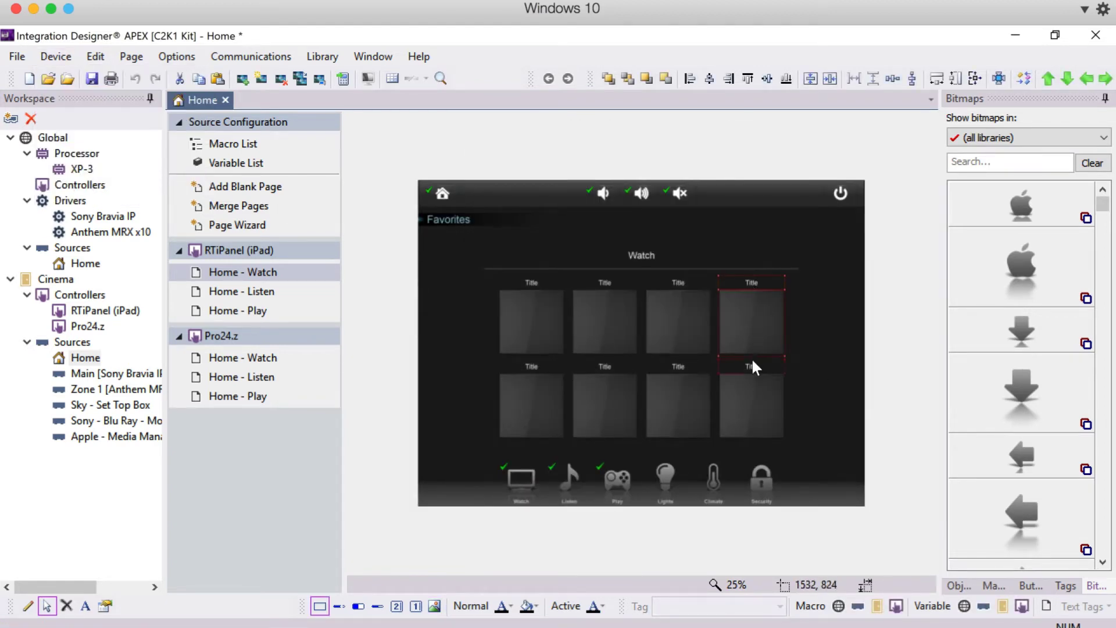
left_click(674, 366, "shift")
right_click(529, 401)
mouse_move(604, 497)
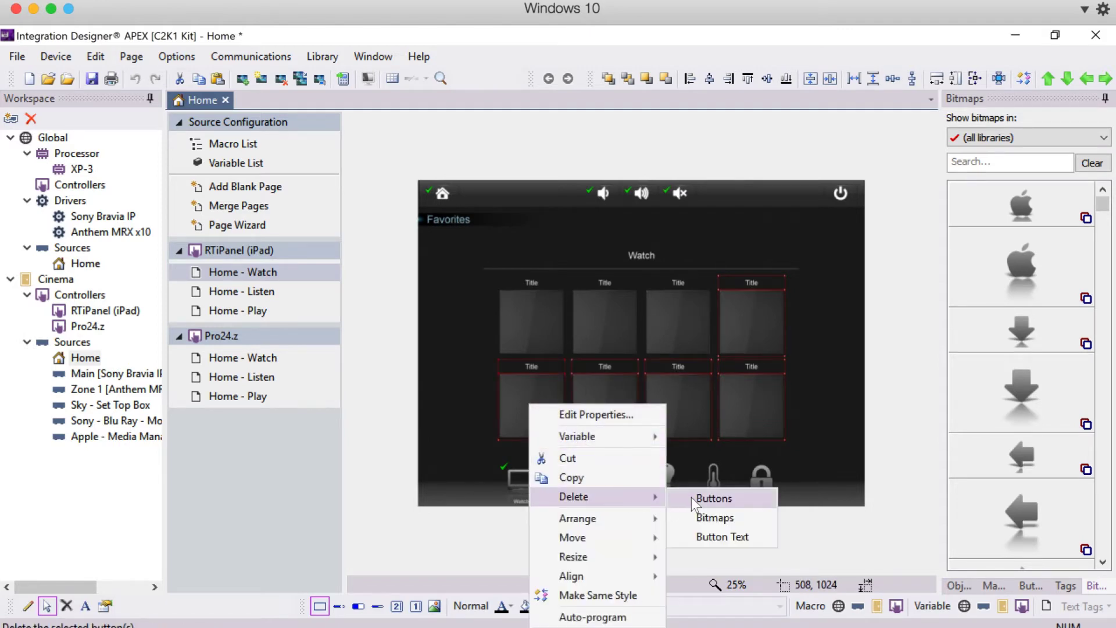
left_click(692, 497)
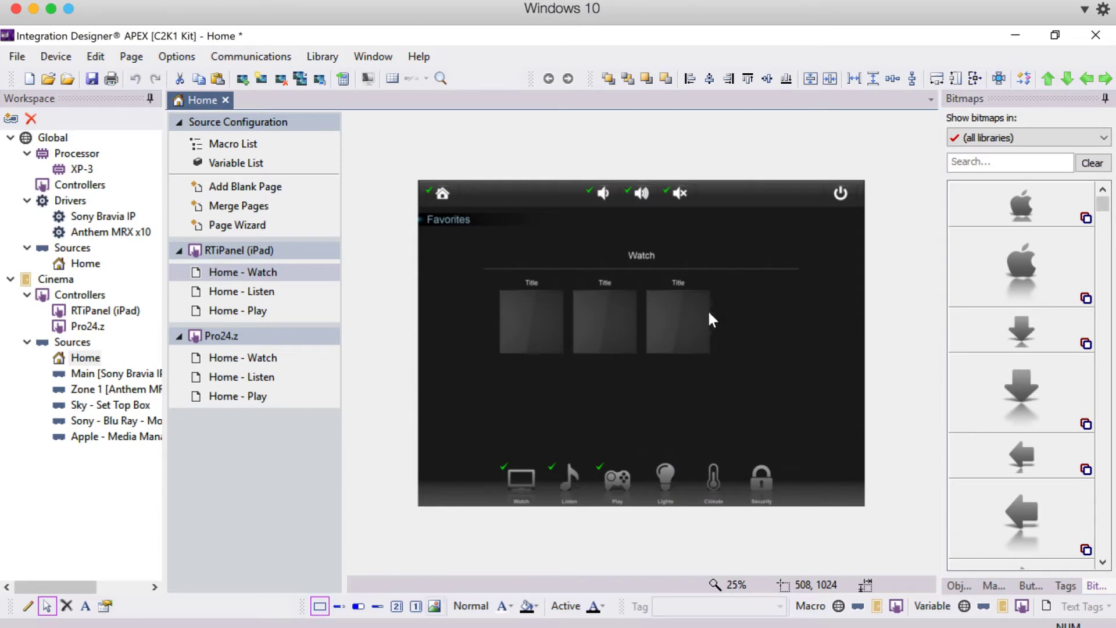
Step: Move the three remaining tiles and their titles together so they are centred beneath the Watch heading
left_click(609, 313, "shift")
left_click_drag(609, 322, 647, 326)
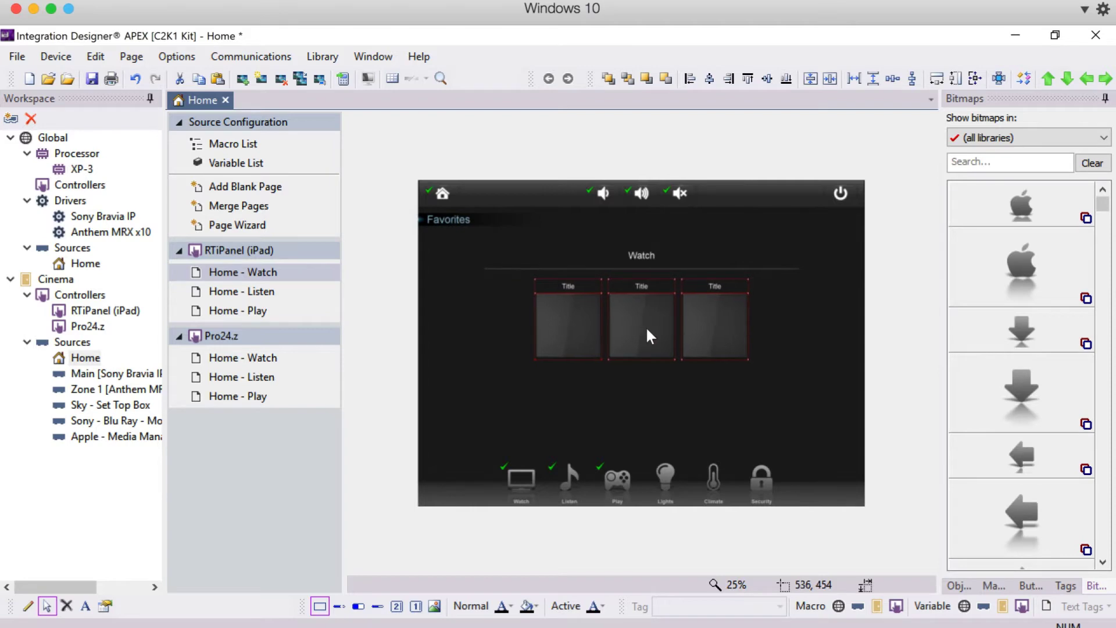
left_click(640, 396)
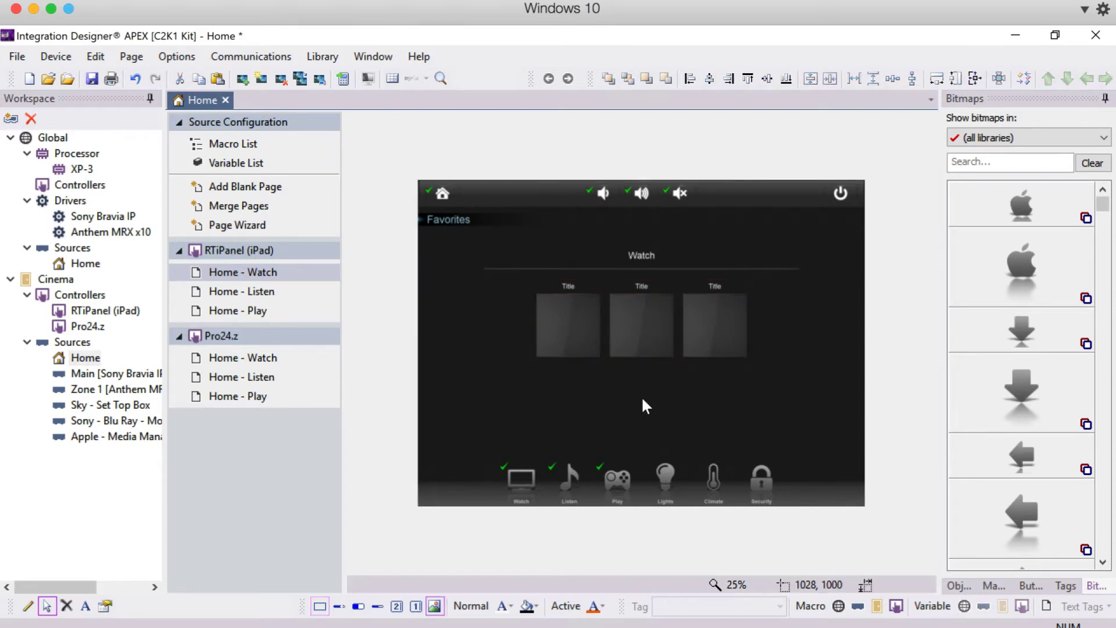
Step: Change the title text above the first tile to "Sky Q"
right_click(565, 280)
left_click(594, 310)
type("Sky ")
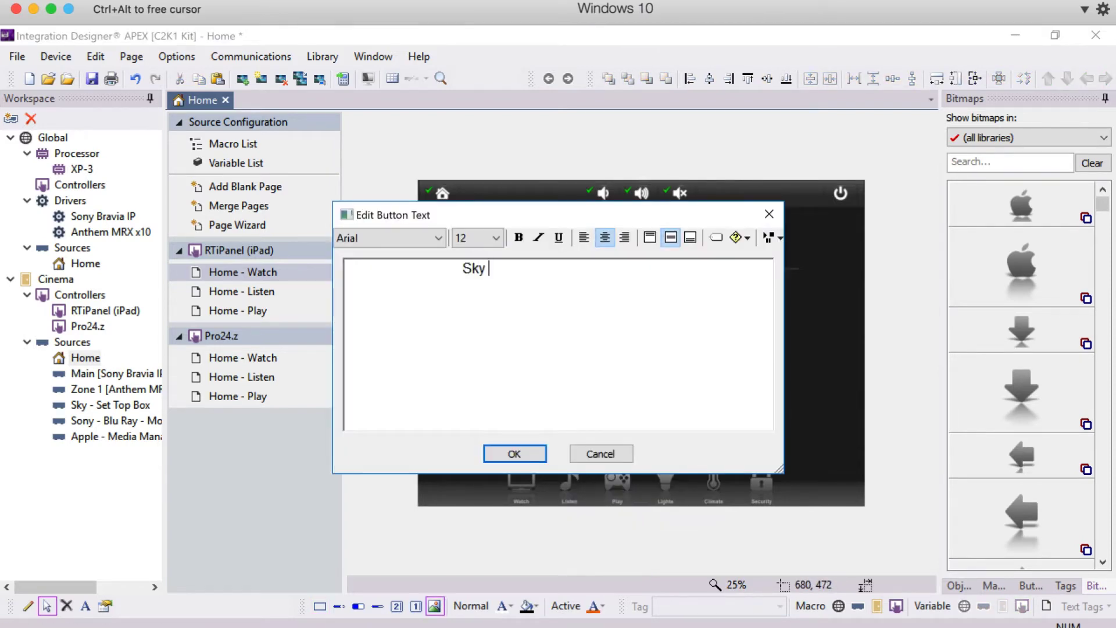
type("Q")
left_click(514, 453)
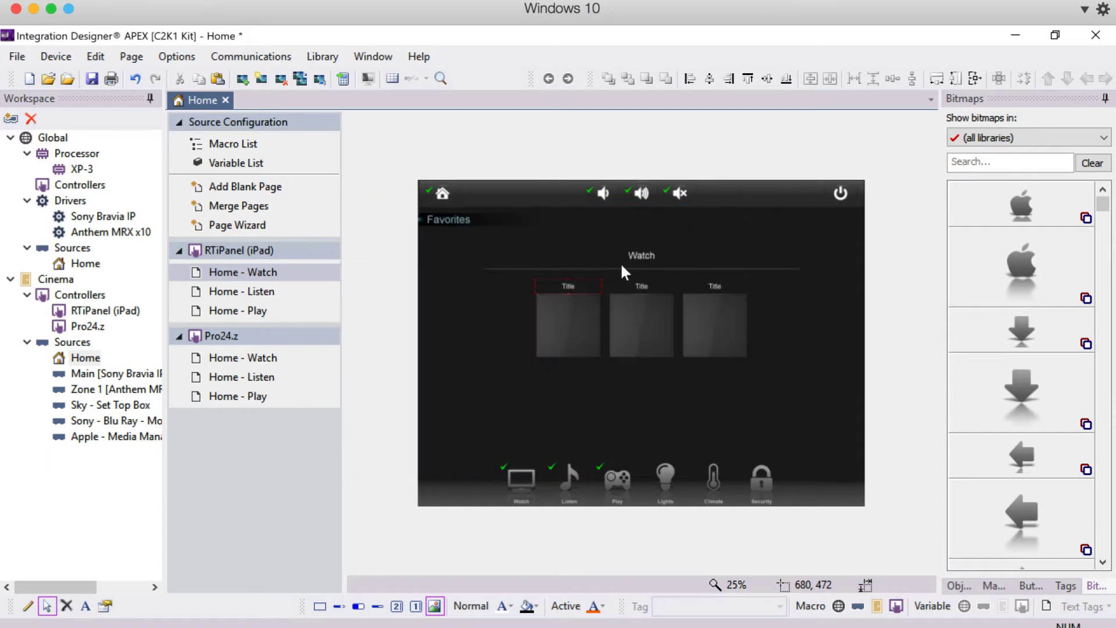
Step: Change the title text above the middle tile to "BluRay"
right_click(643, 282)
left_click(671, 308)
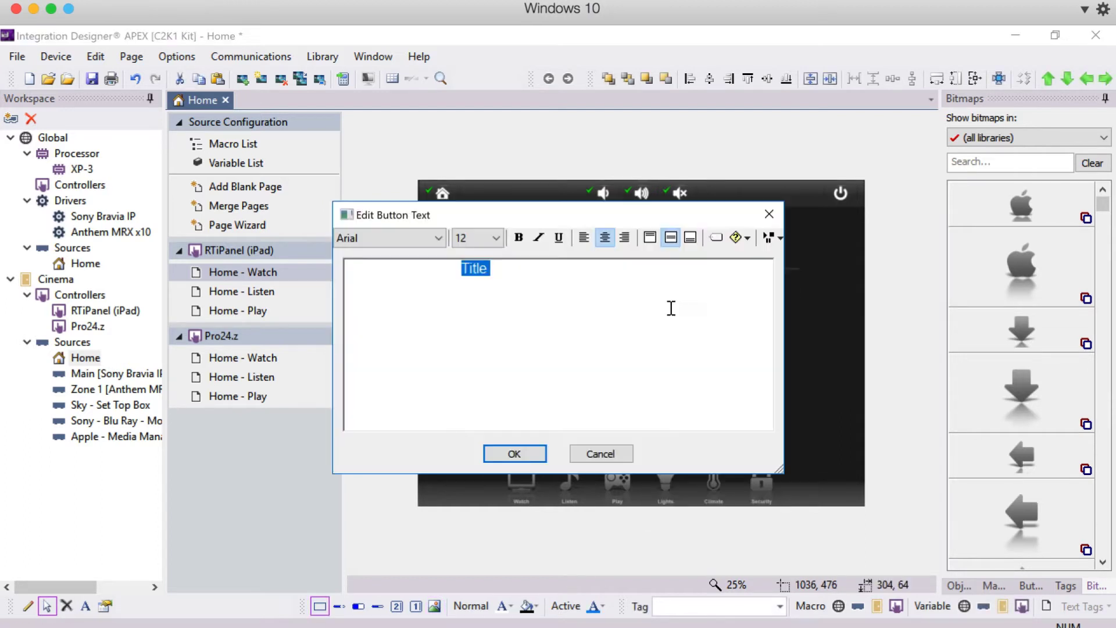
type("BluRay")
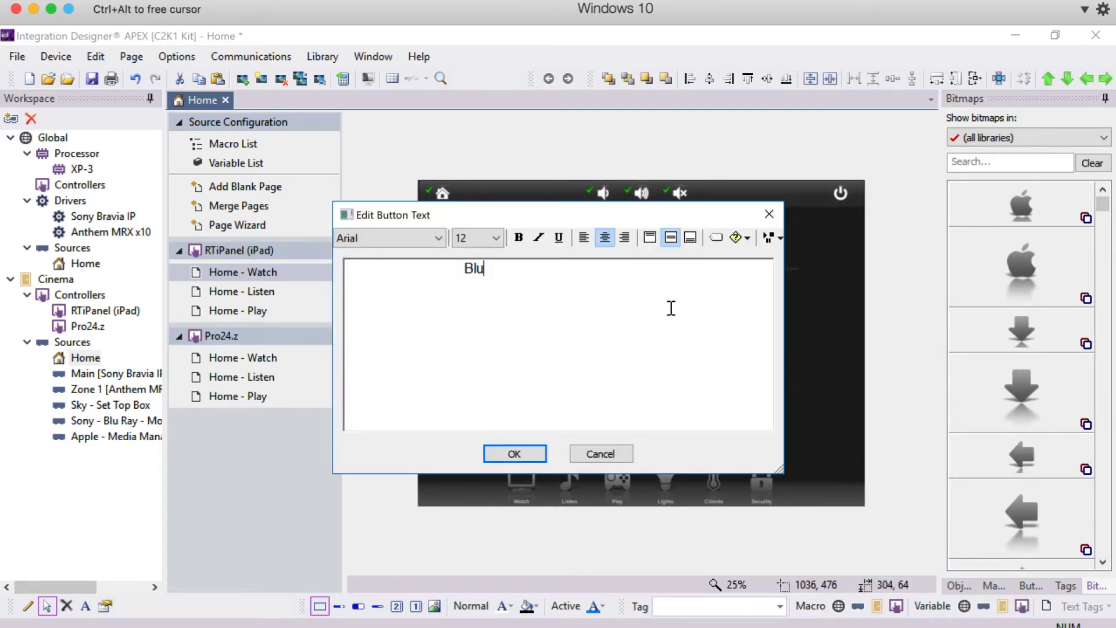
left_click(527, 453)
Step: Change the title text above the third tile to "Apple TV"
right_click(717, 288)
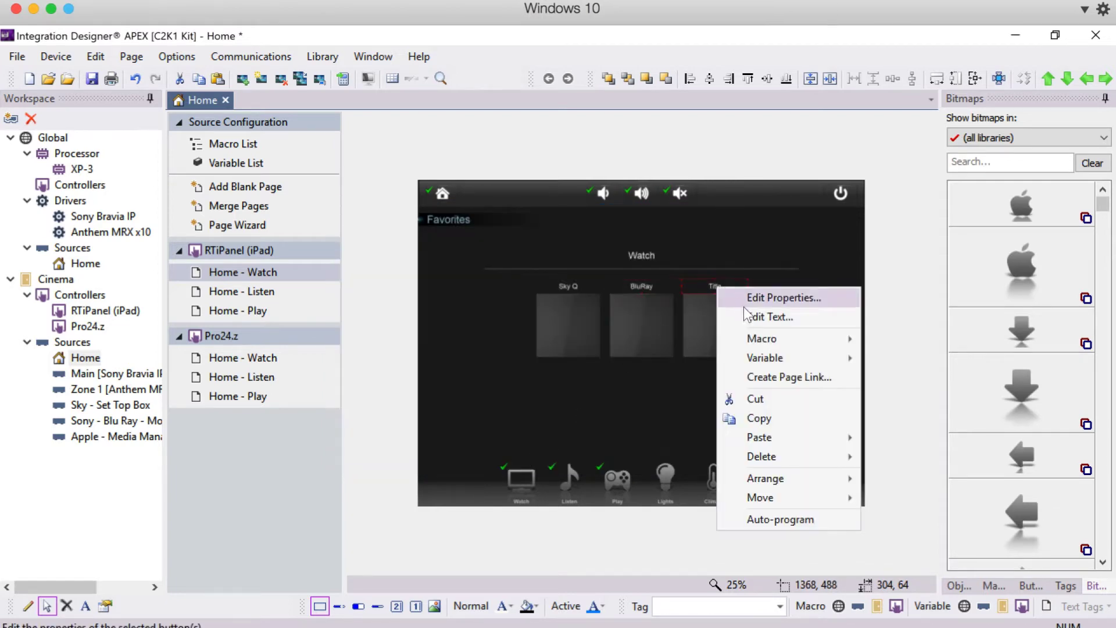
left_click(746, 313)
type("Apple")
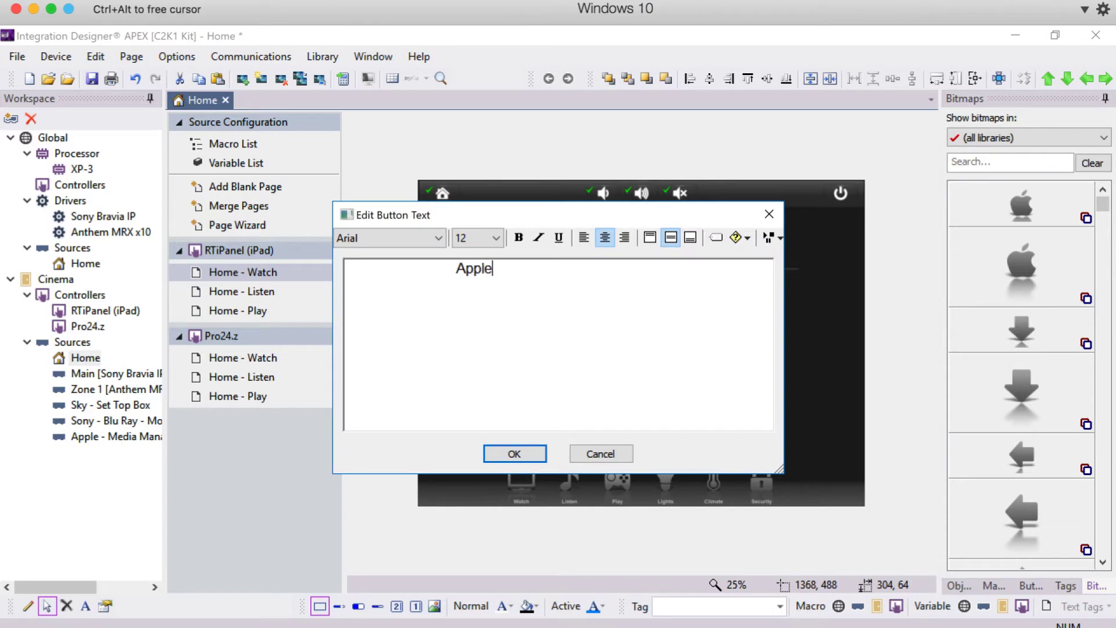
type(" TV")
left_click(529, 454)
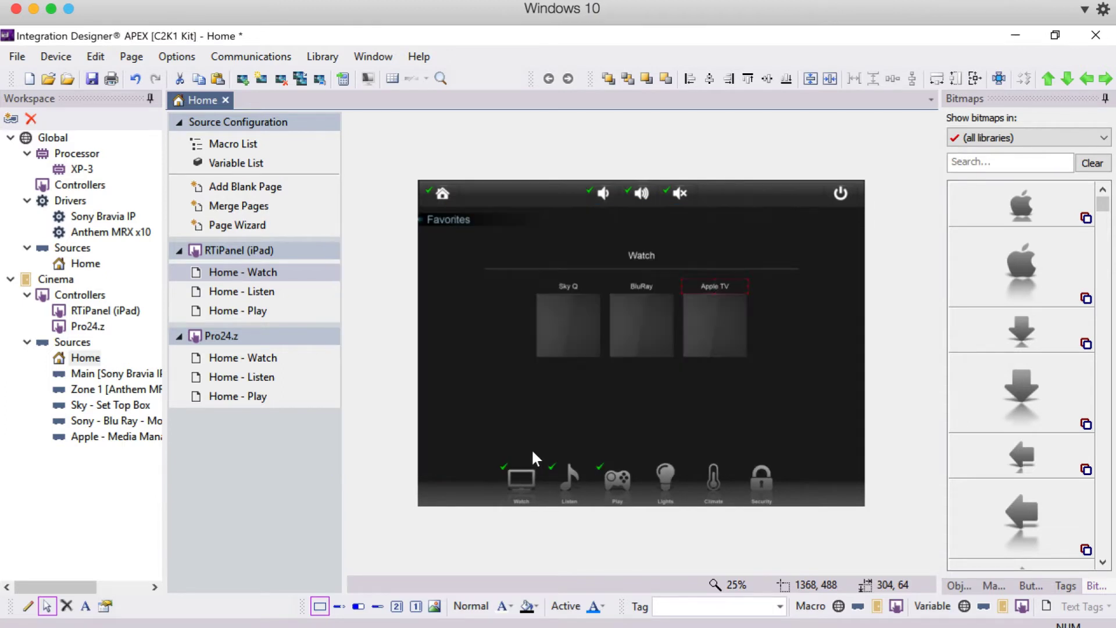
Step: Search the bitmap libraries for "apple" and place the apple tv 224 image on the Apple TV tile
left_click(993, 163)
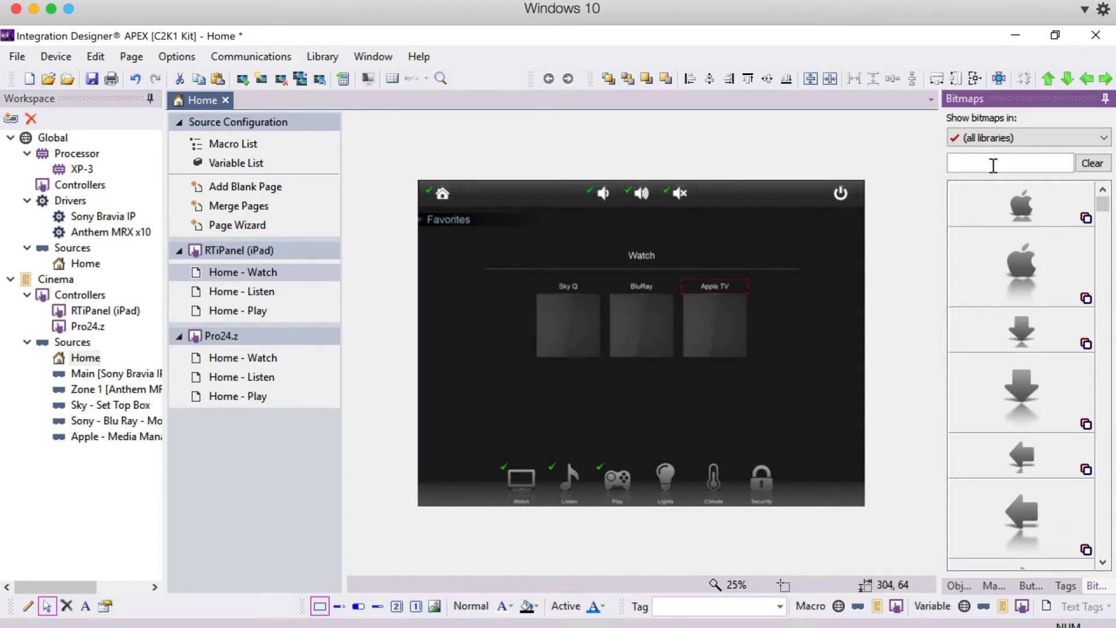
type("a")
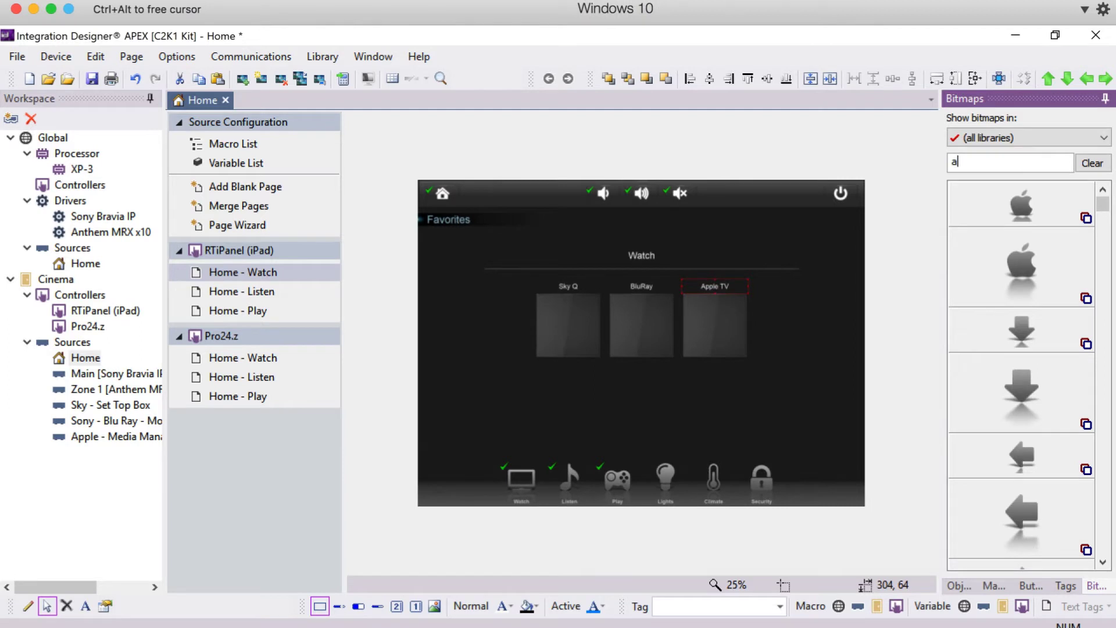
type("pple")
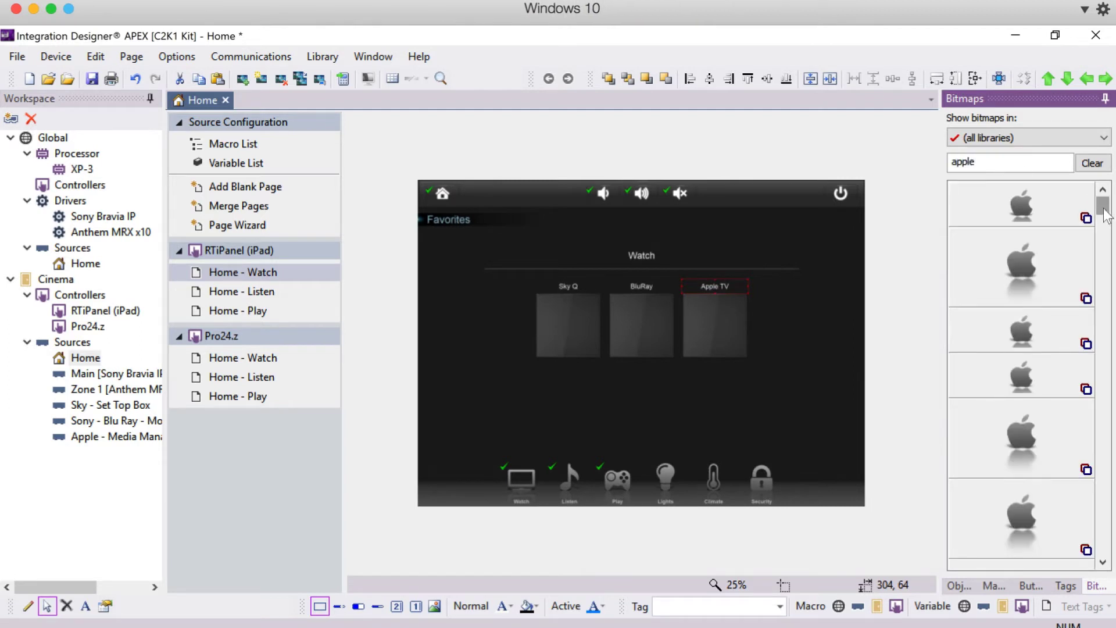
left_click_drag(1104, 215, 1103, 269)
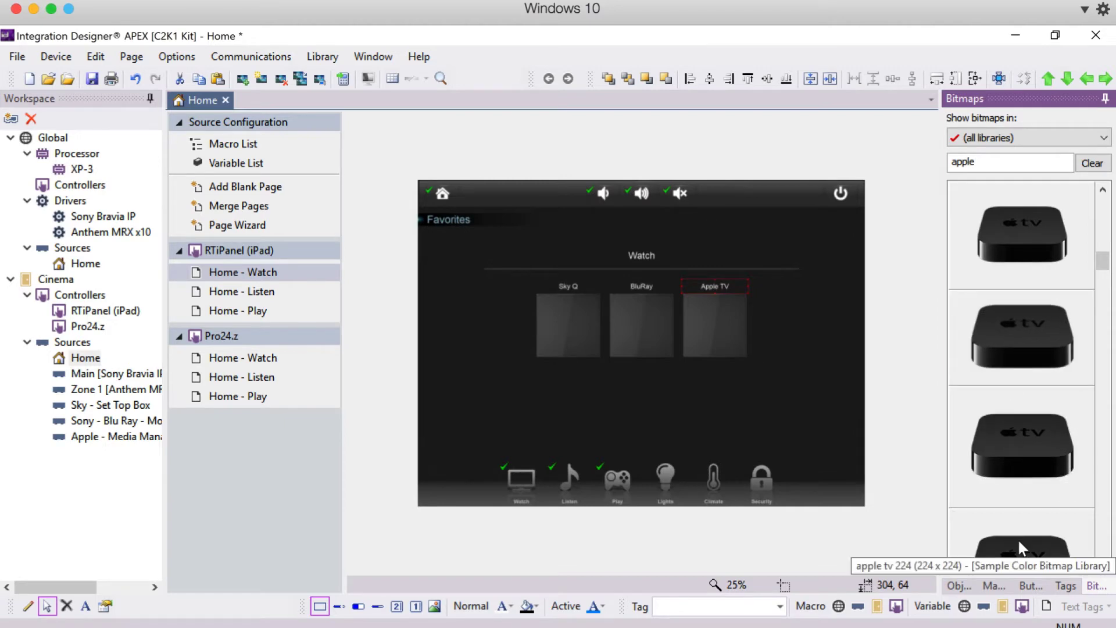
left_click_drag(1019, 541, 710, 333)
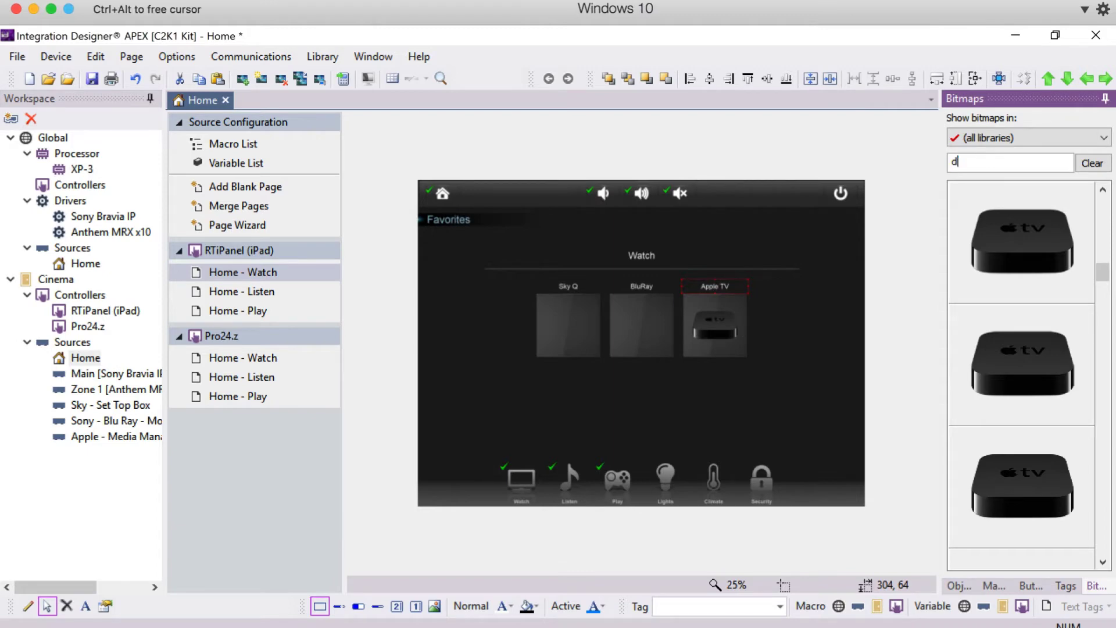
Step: Search the bitmap libraries for "disc" and place the blue disc image on the BluRay tile
type("isc")
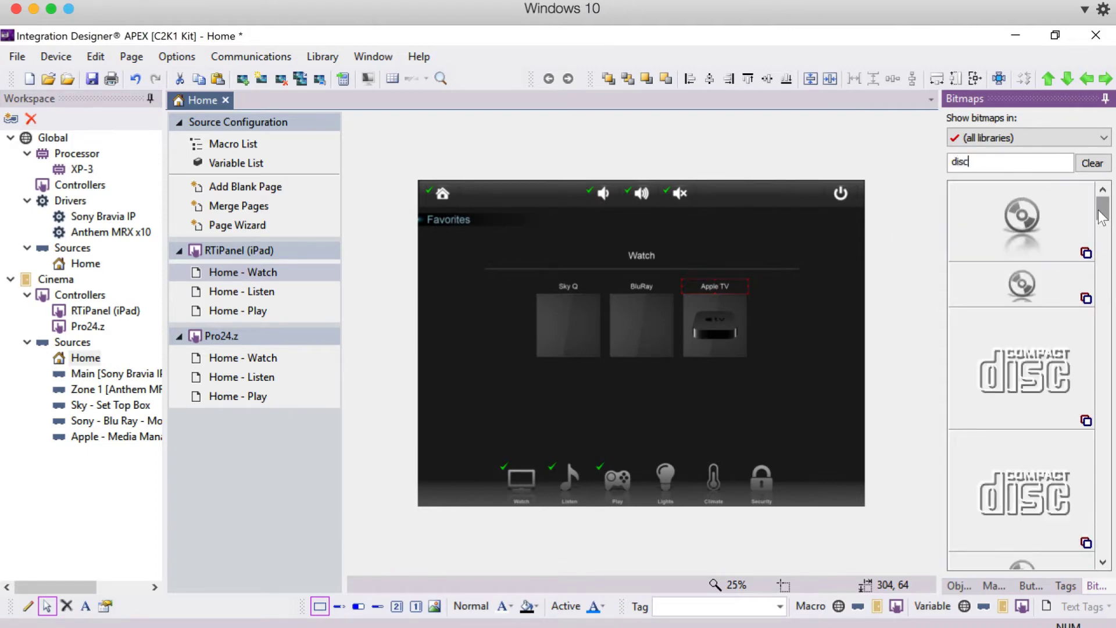
scroll(1103, 250, "down", 3)
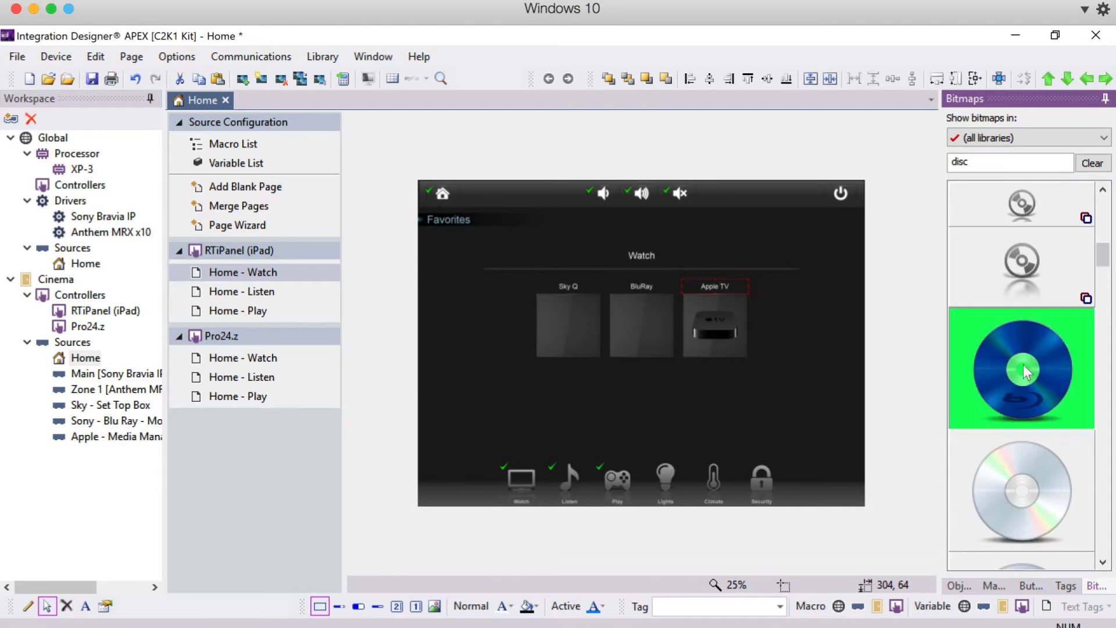
left_click_drag(1021, 369, 644, 330)
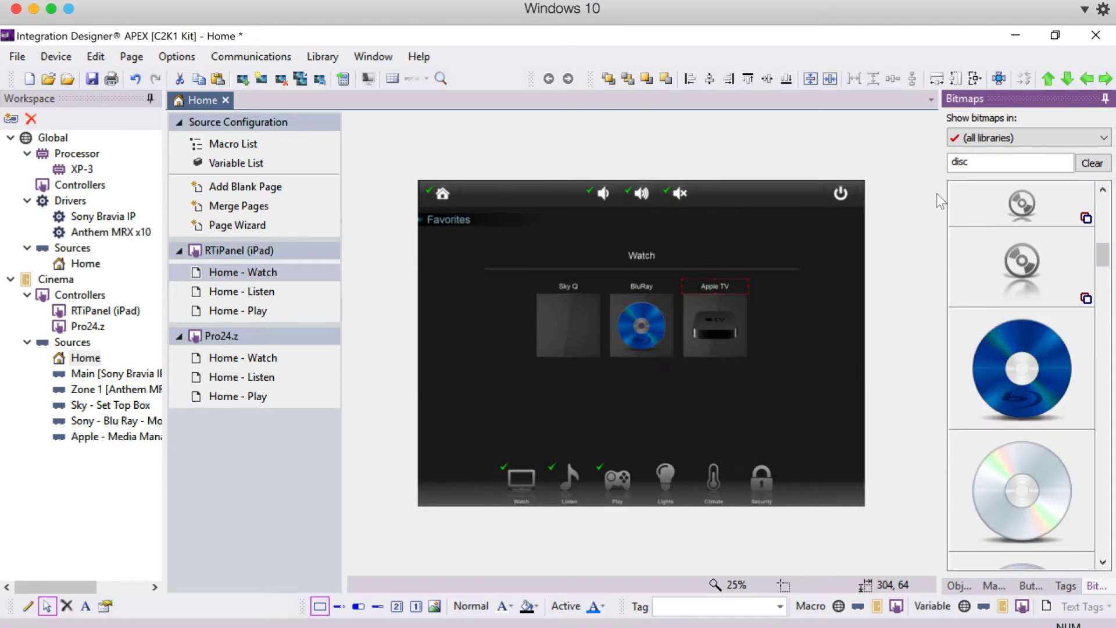
Step: Search the bitmap libraries for "sky q" and place the larger set top box image on the Sky Q tile
left_click_drag(982, 164, 916, 158)
type("s")
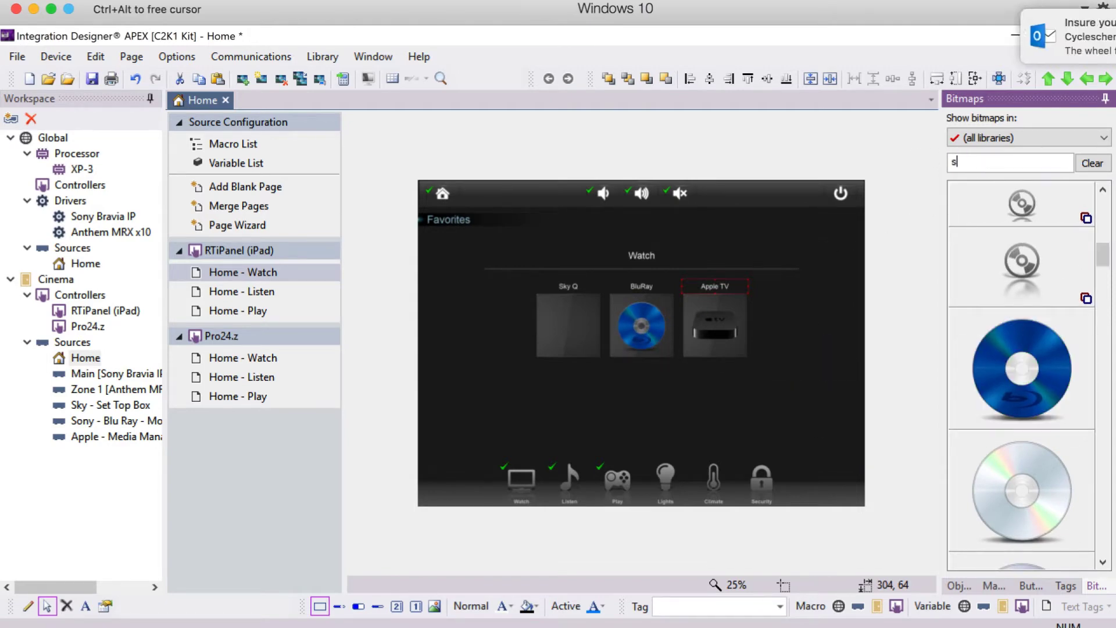
type("ky q")
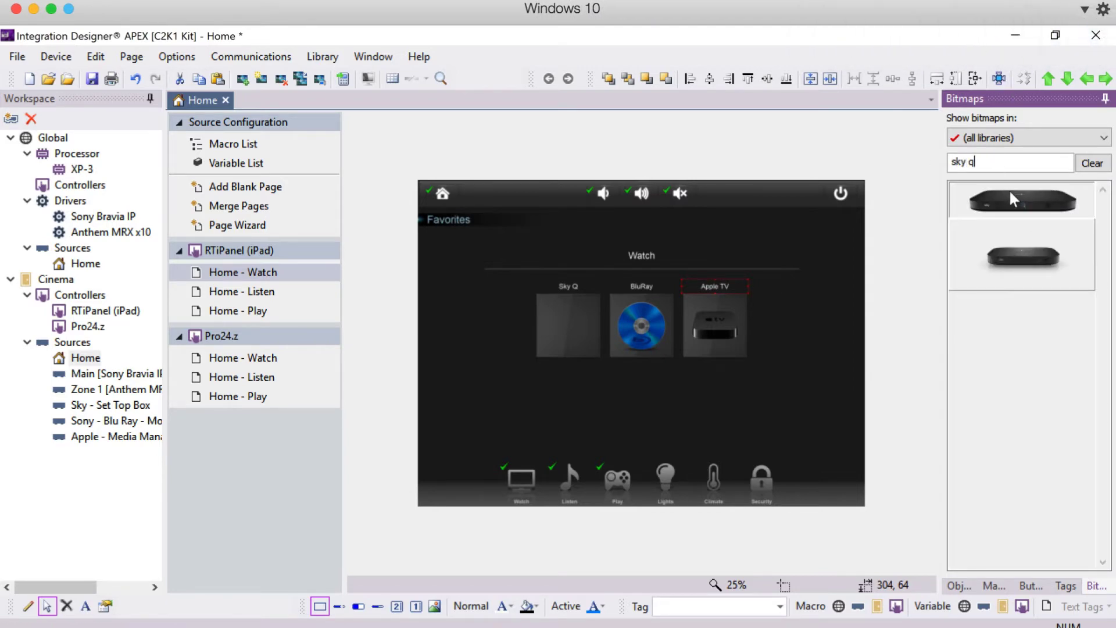
left_click_drag(1009, 190, 559, 321)
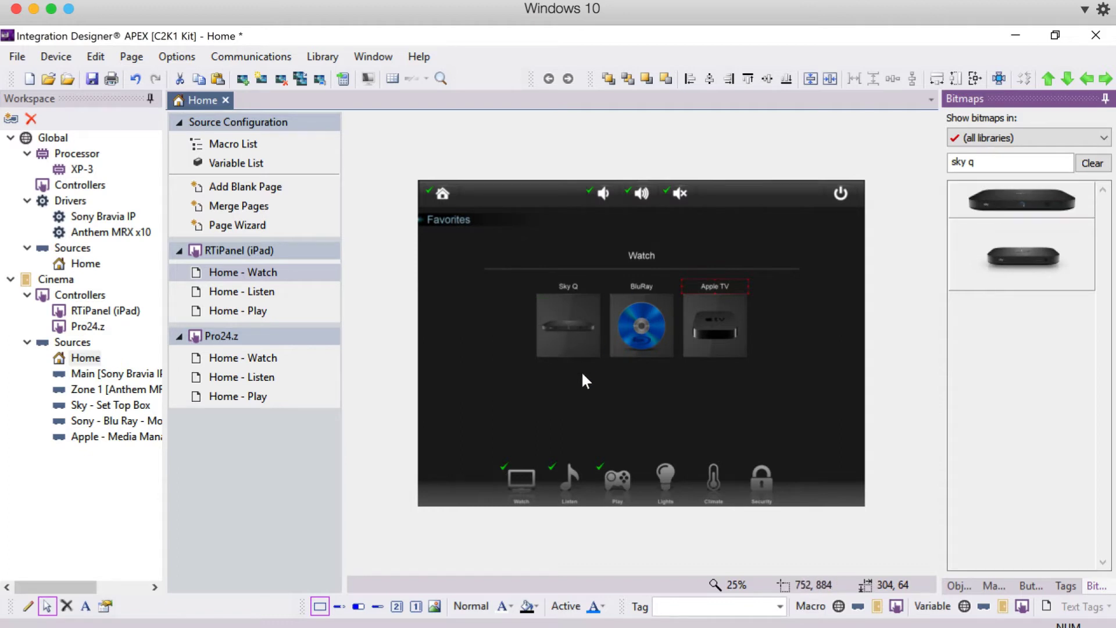
Step: Assign the Apple, Sony Blu Ray and Sky Set Top Box activity tags to their matching tiles and check the Sky Q and BluRay tags
left_click(1066, 586)
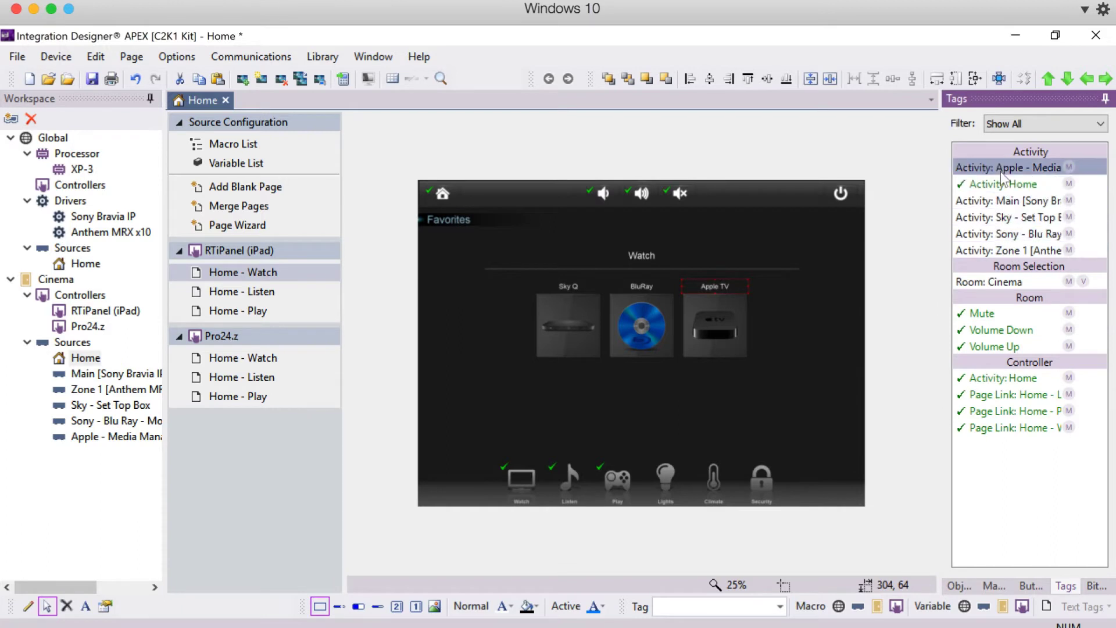
left_click_drag(1000, 168, 711, 329)
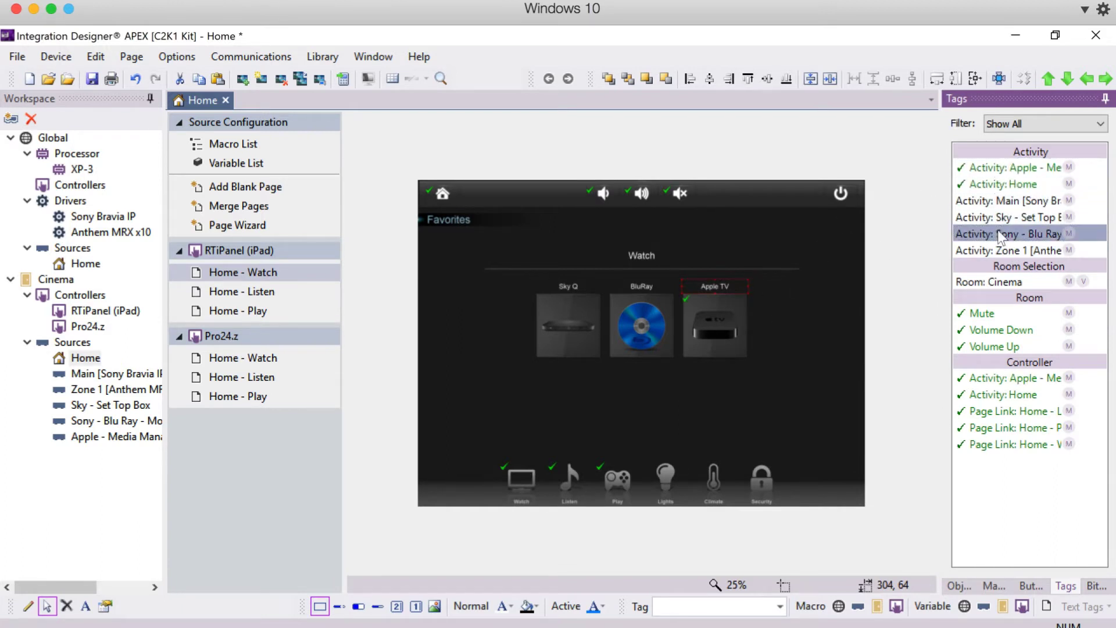
left_click_drag(998, 229, 779, 251)
left_click_drag(655, 327, 654, 327)
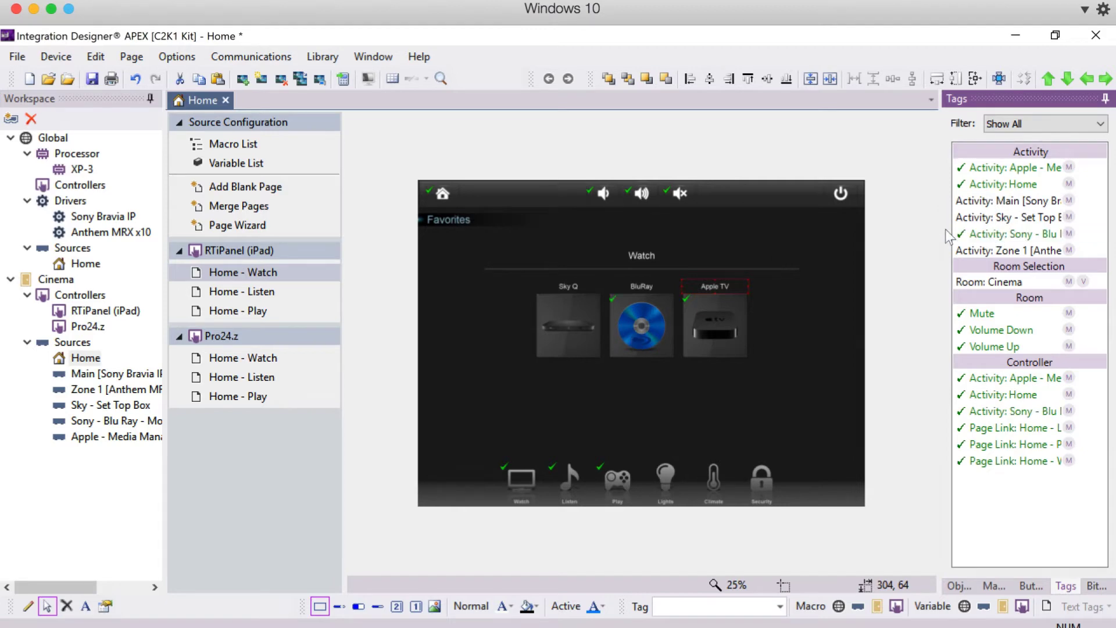
left_click_drag(989, 223, 567, 323)
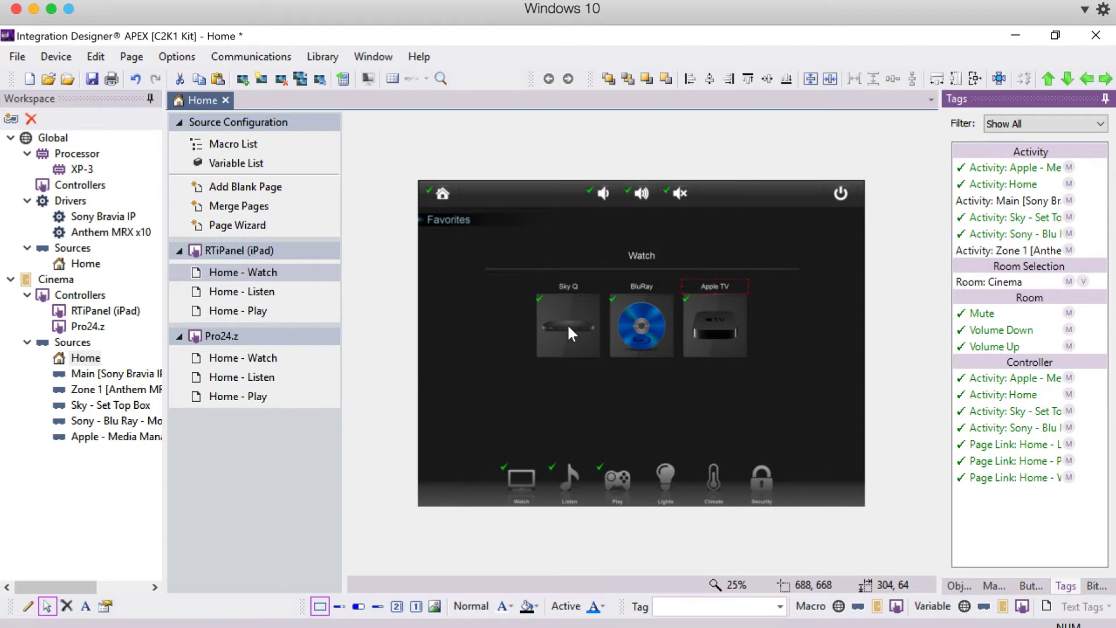
left_click(568, 323)
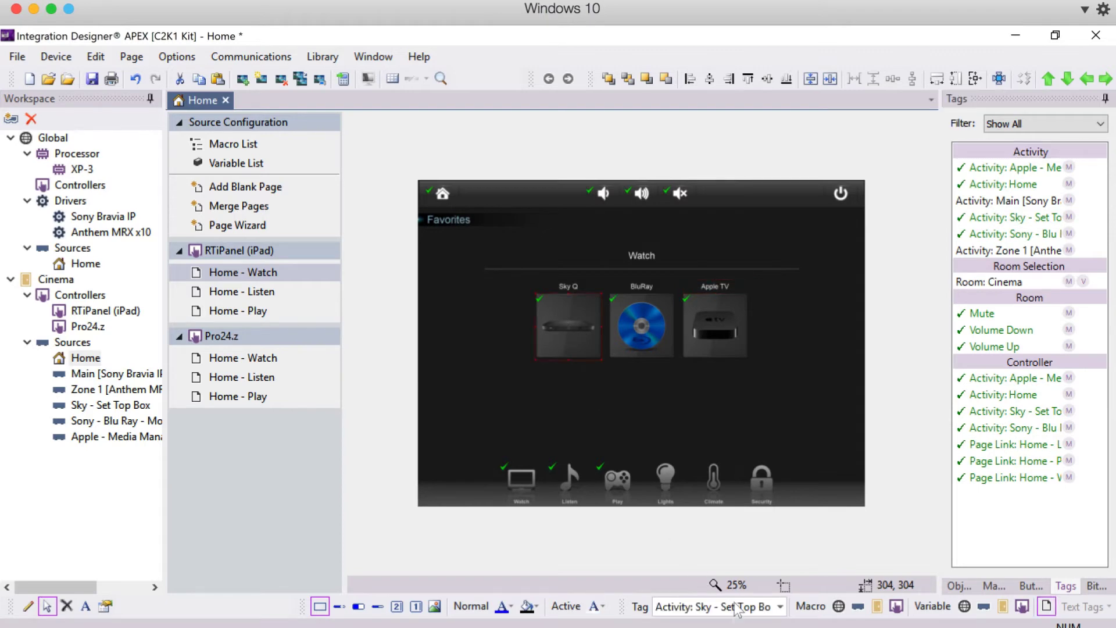
left_click(650, 314)
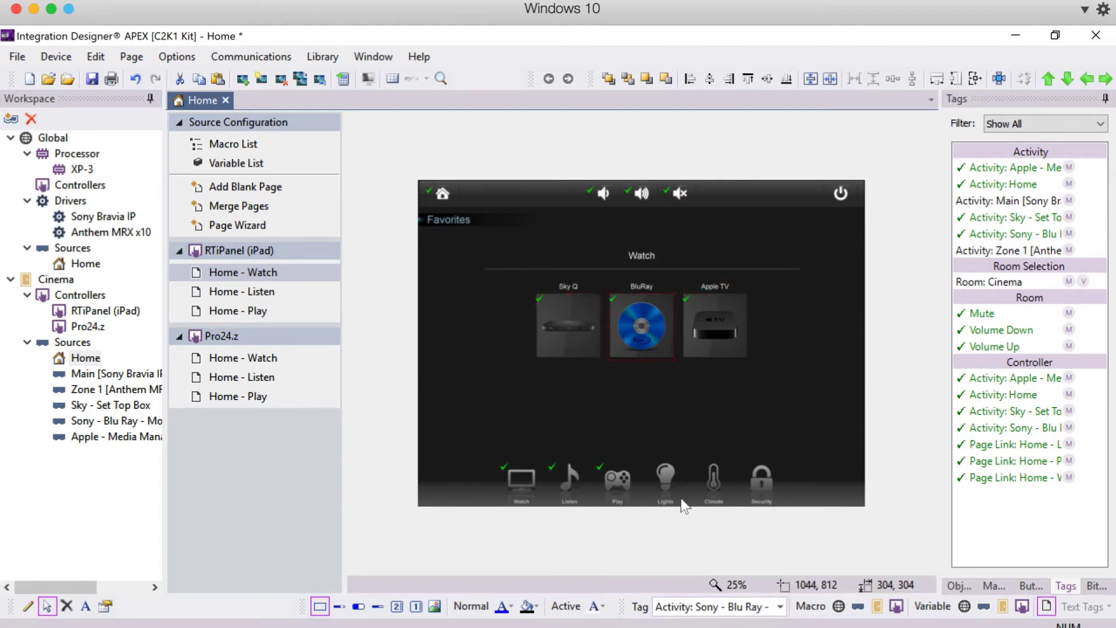
Step: Check the Apple TV tile's activity tag and create a room macro for the Sky Q tile
left_click(706, 337)
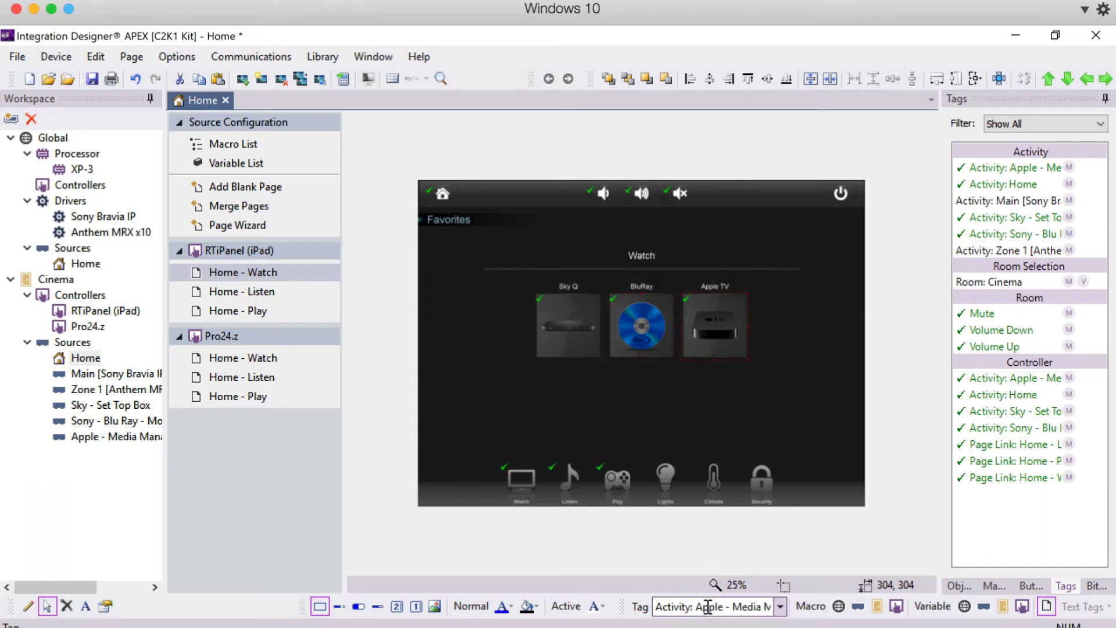
left_click(567, 314)
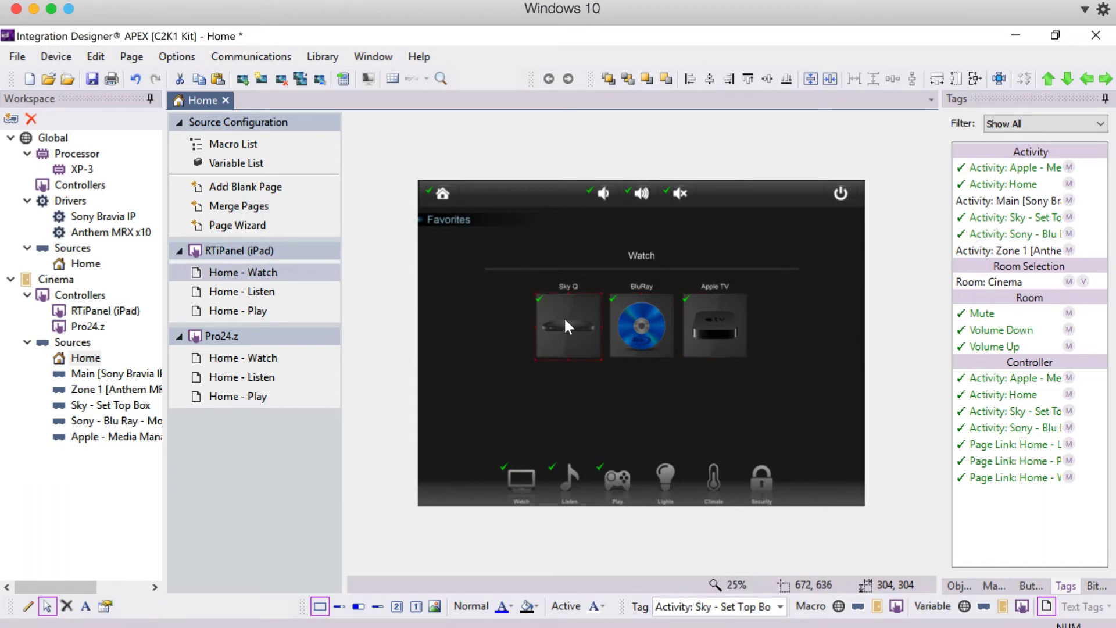
right_click(565, 320)
mouse_move(618, 374)
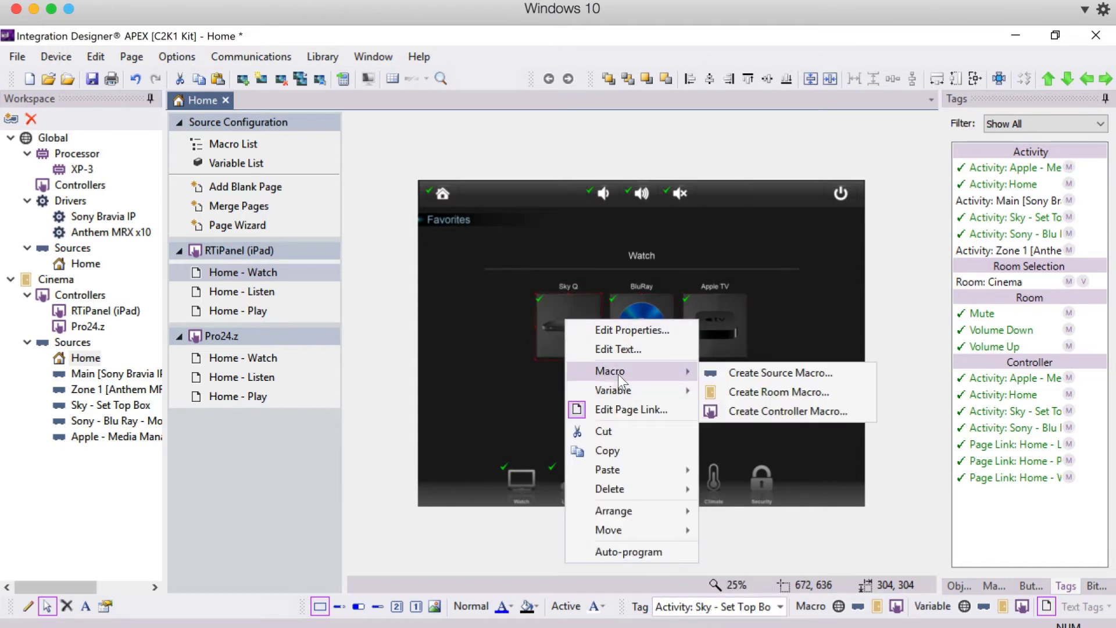
left_click(748, 392)
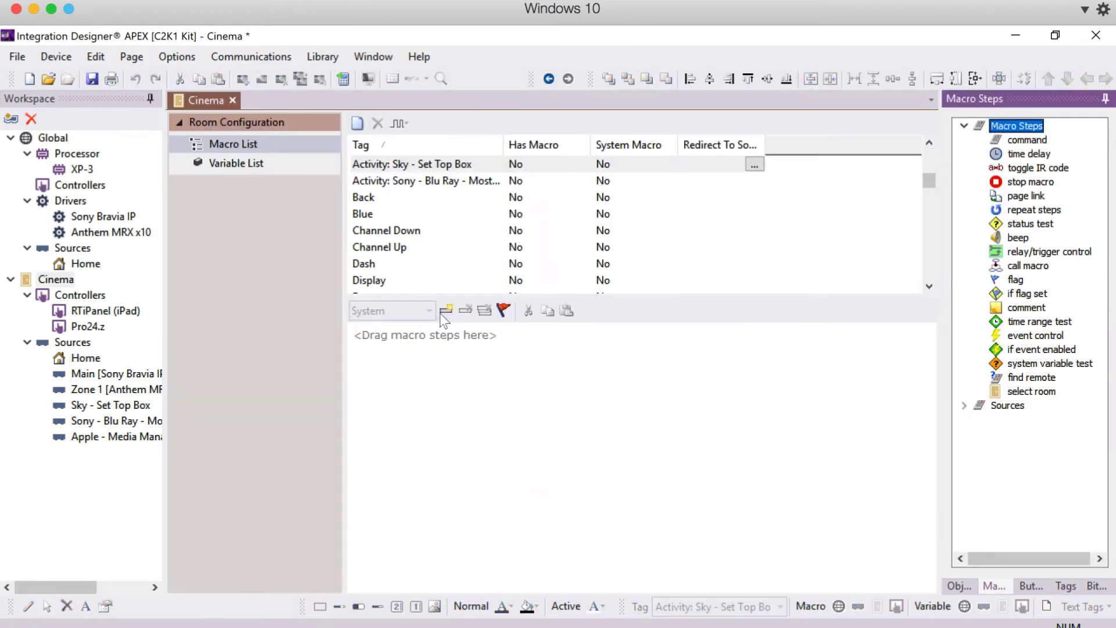
Step: Add a command to the Sky - Set Top Box activity macro that sets Sony Bravia IP Power Commands \ Power to On
left_click(446, 310)
left_click(428, 343)
left_click(500, 363)
left_click(504, 343)
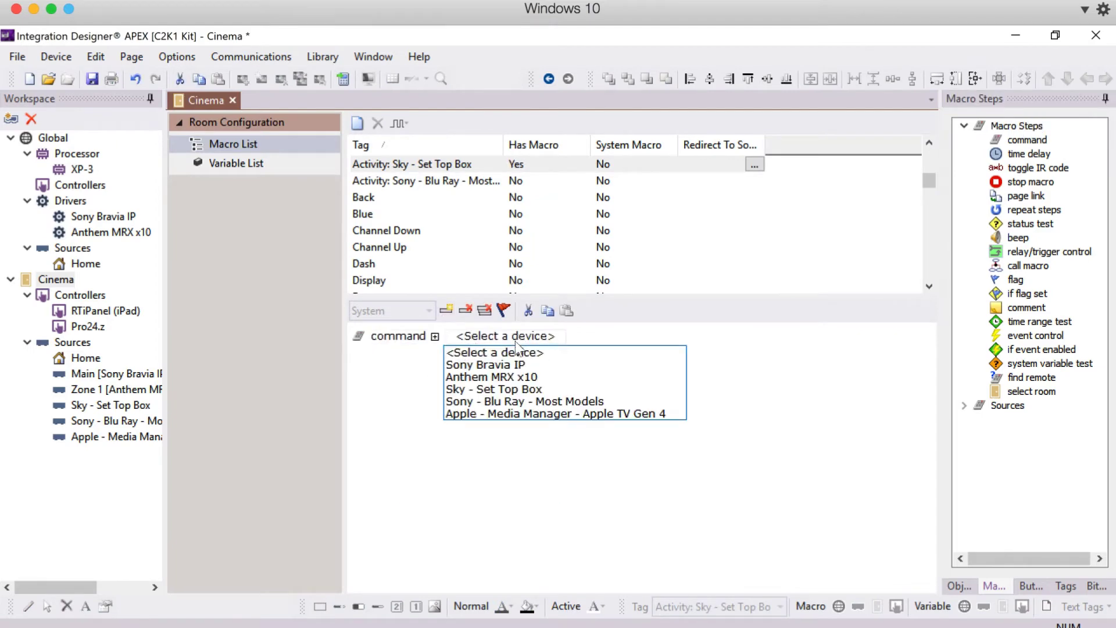
left_click(536, 360)
left_click(580, 340)
left_click(585, 365)
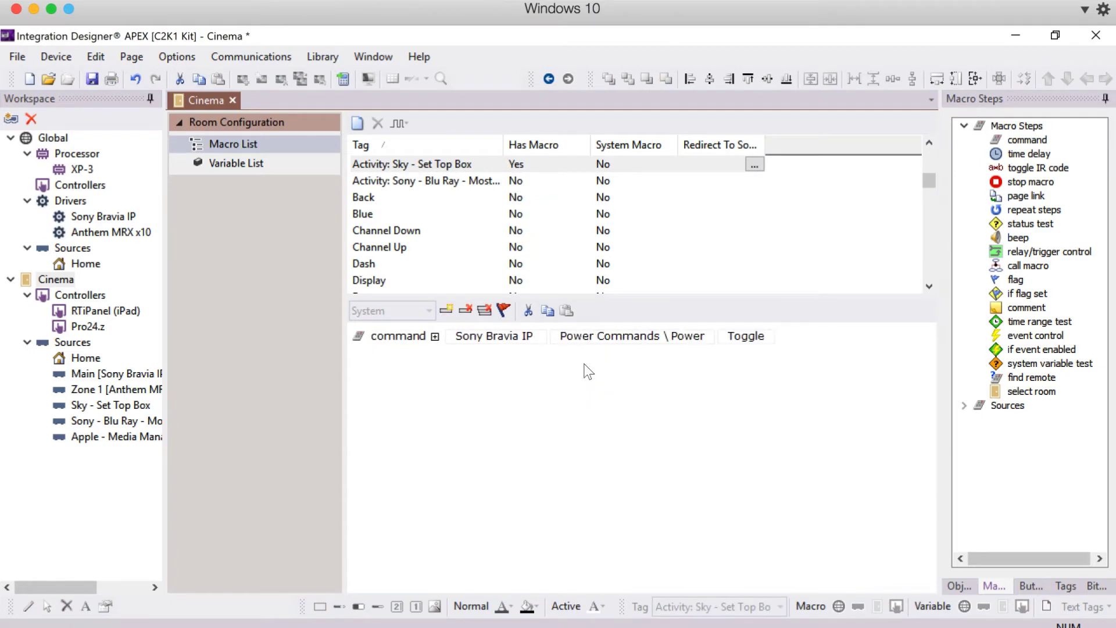
left_click(750, 343)
left_click(733, 382)
Step: Add a second macro command that sends the SKY function to the Sky - Set Top Box
left_click(447, 310)
left_click(453, 357)
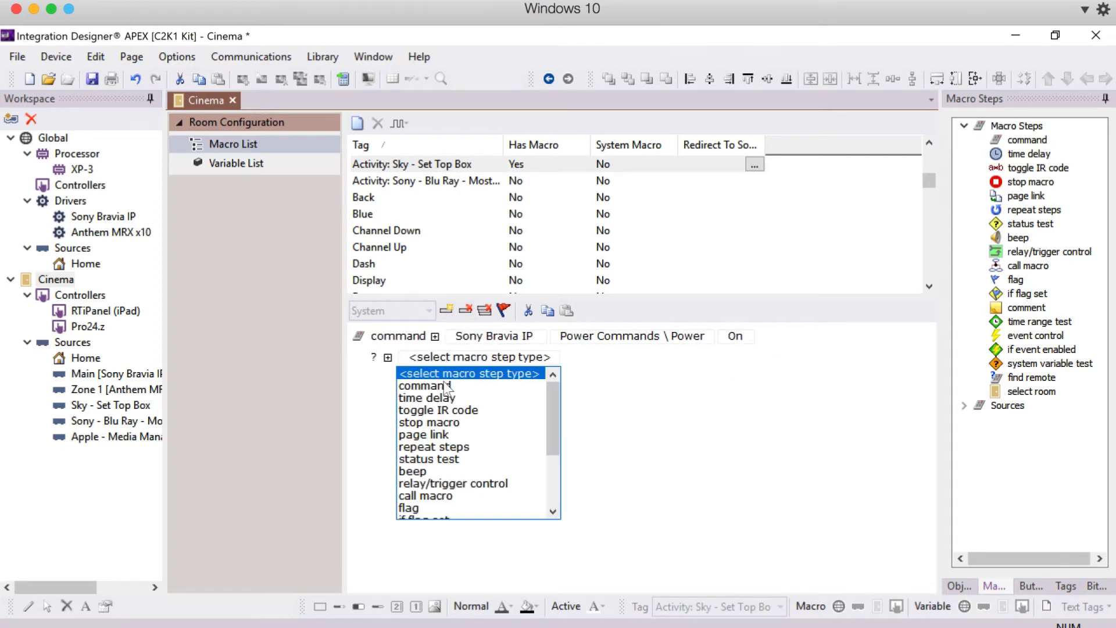
left_click(457, 383)
left_click(504, 363)
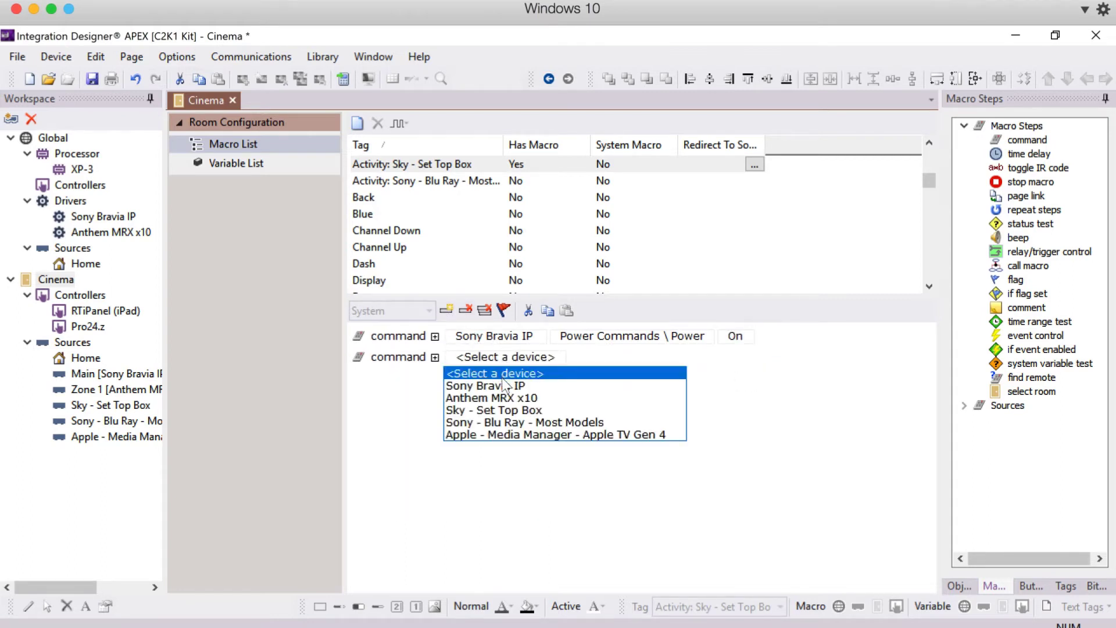
left_click(505, 410)
left_click(573, 357)
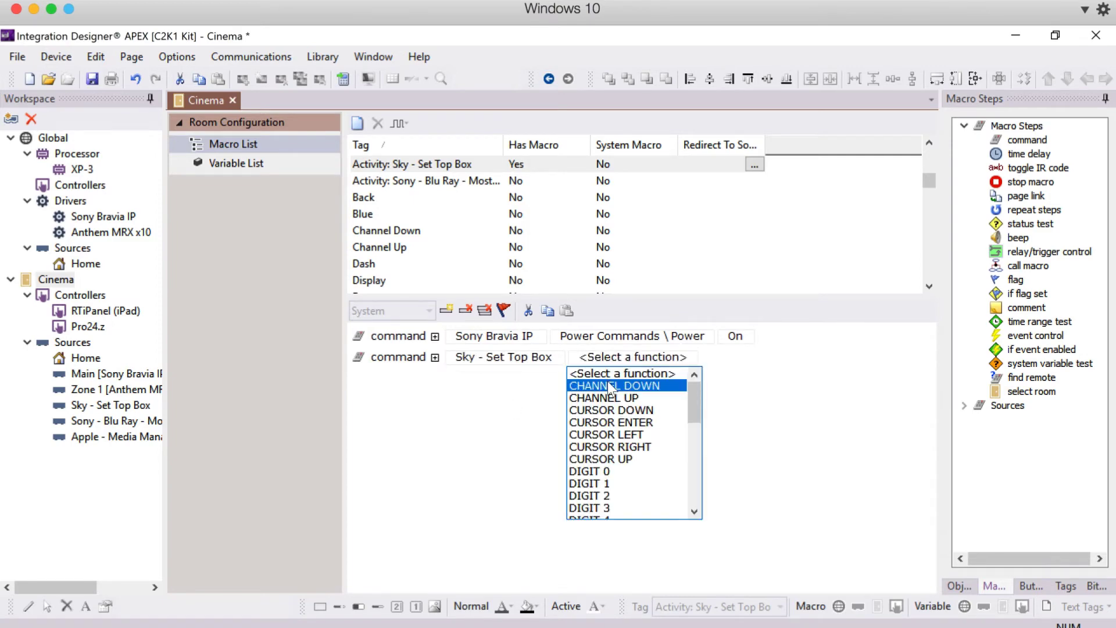
left_click(692, 396)
left_click(627, 356)
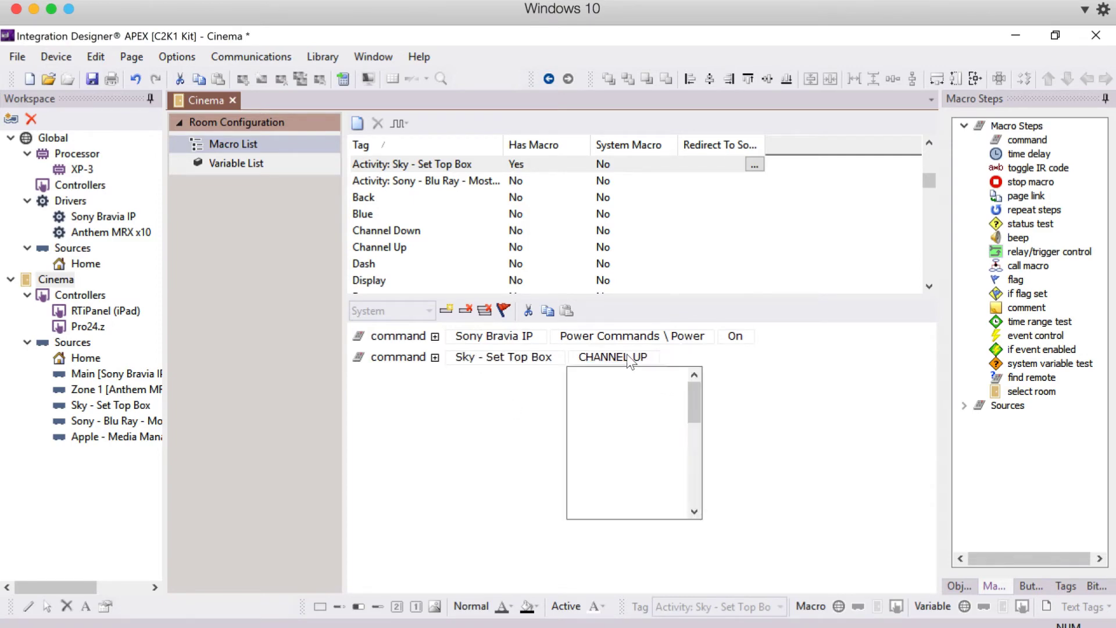
left_click_drag(690, 391, 698, 511)
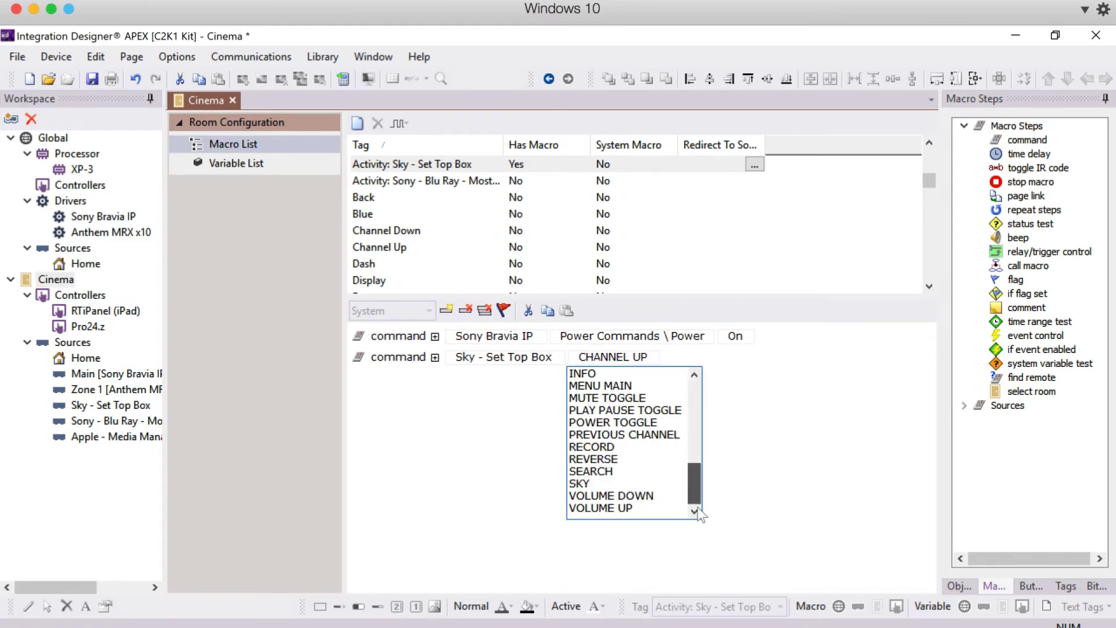
left_click(605, 484)
Step: Add an Anthem MRX x10 command using Main General Commands \ Main Power Commands, set to On
left_click(443, 310)
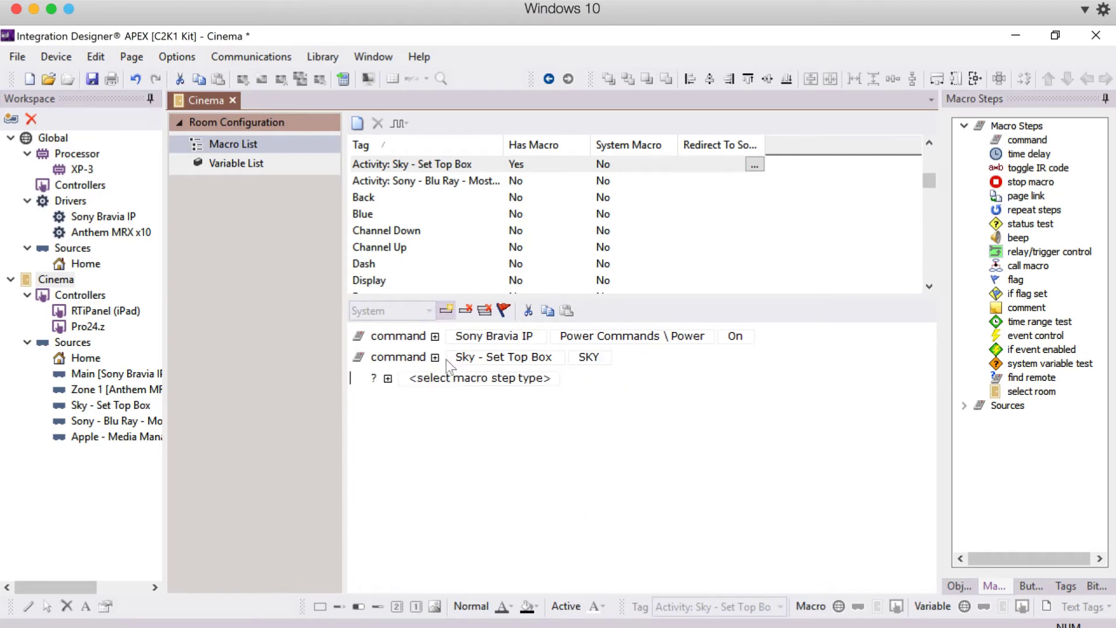
left_click(455, 382)
left_click(452, 407)
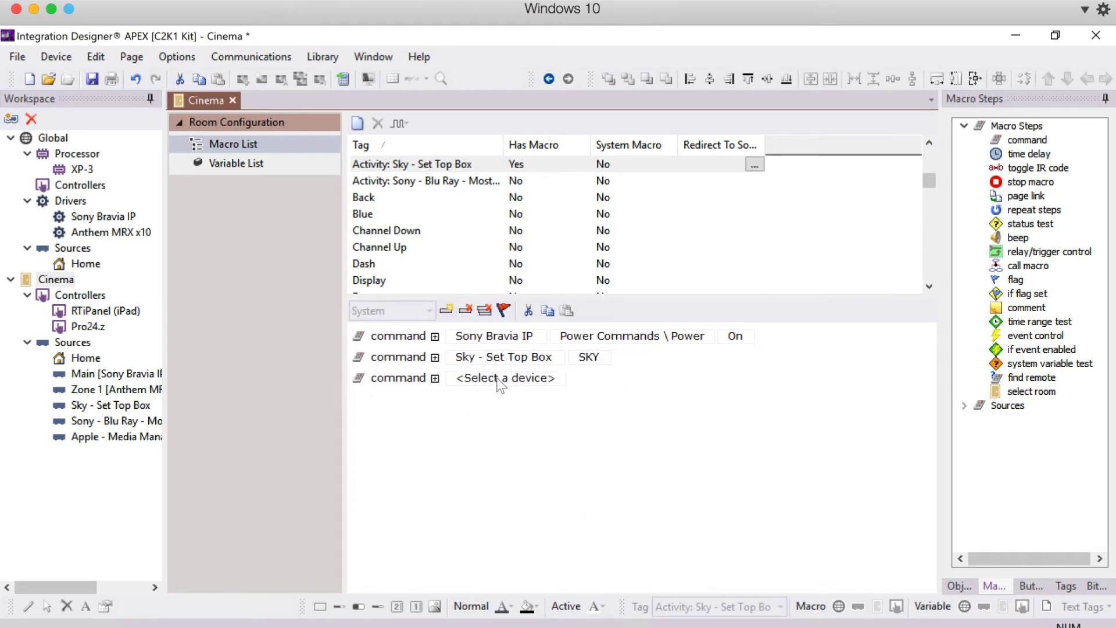
left_click(504, 378)
left_click(503, 418)
left_click(589, 381)
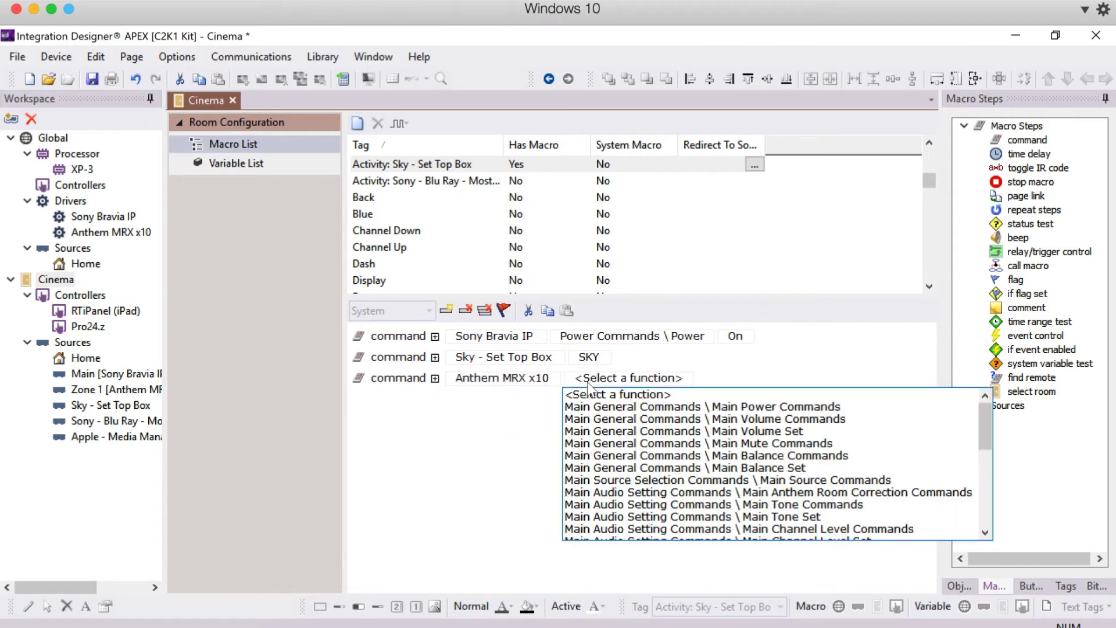
left_click(605, 406)
left_click(892, 379)
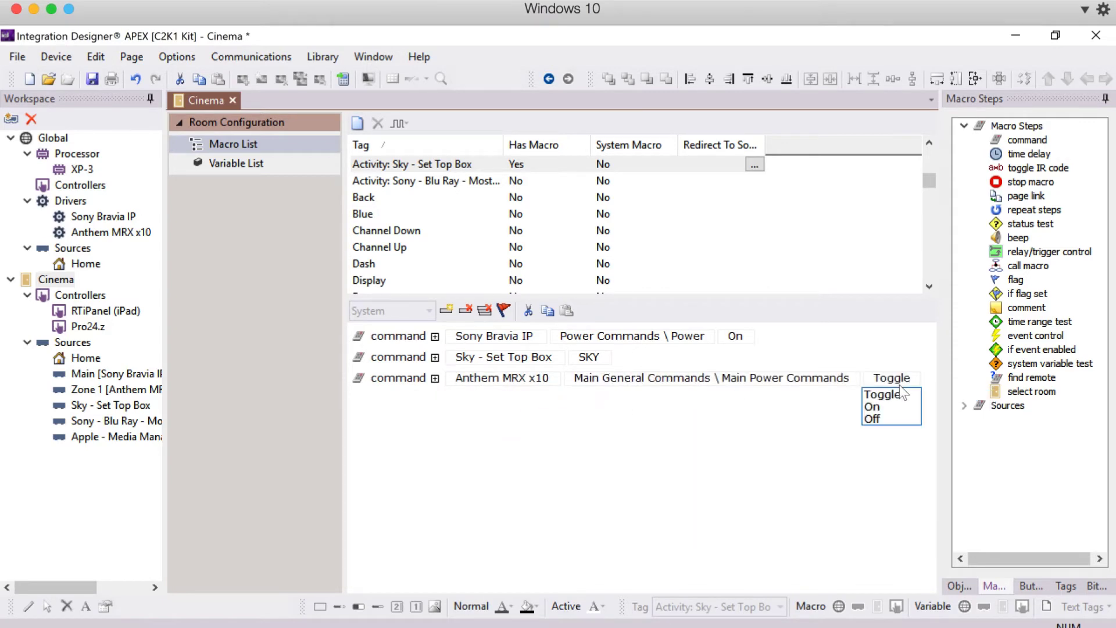
Step: Add a time delay of 7.0 after the Anthem power command
left_click(444, 312)
left_click(430, 402)
left_click(428, 436)
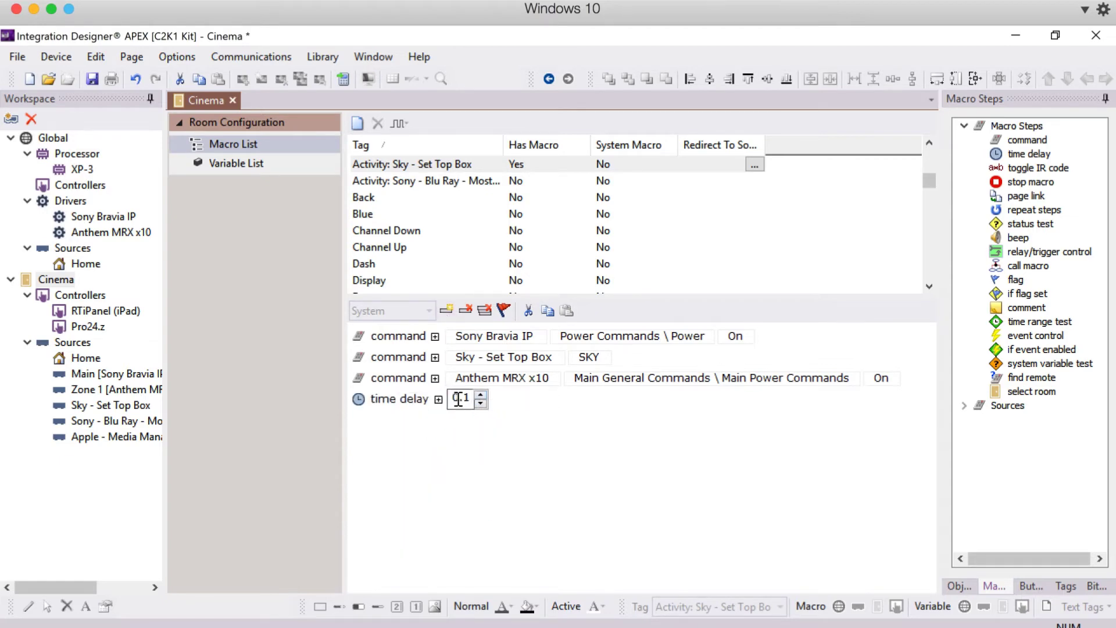
double_click(487, 399)
type("7")
left_click(484, 429)
Step: Add an Anthem MRX x10 command using Main Source Selection Commands \ Main Source Commands, set to HDMI 1
left_click(445, 312)
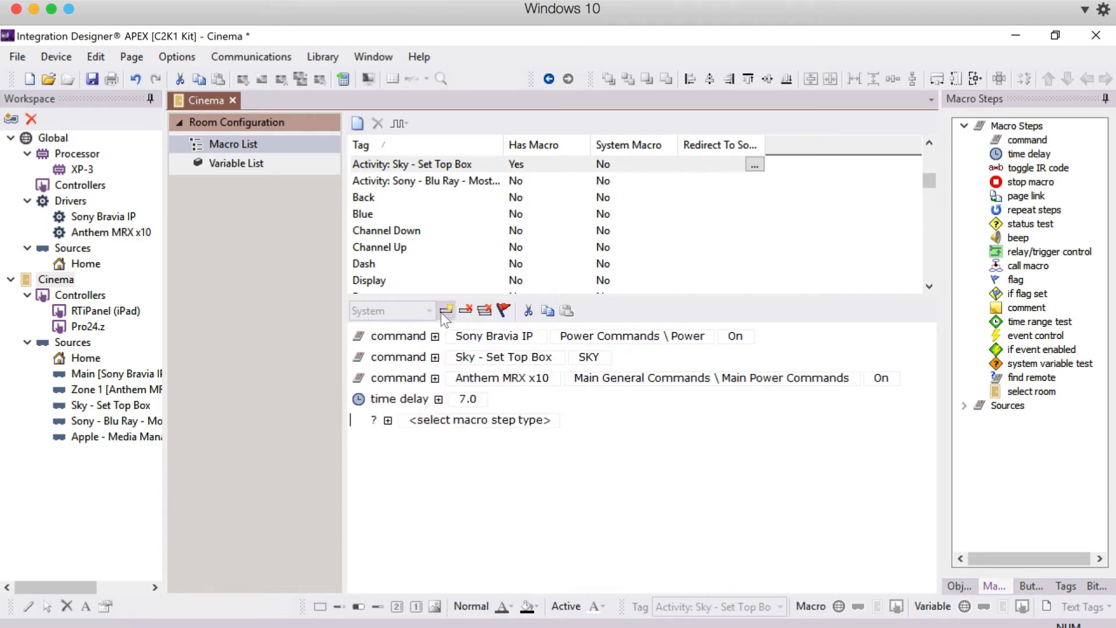
left_click(445, 422)
left_click(451, 451)
left_click(498, 422)
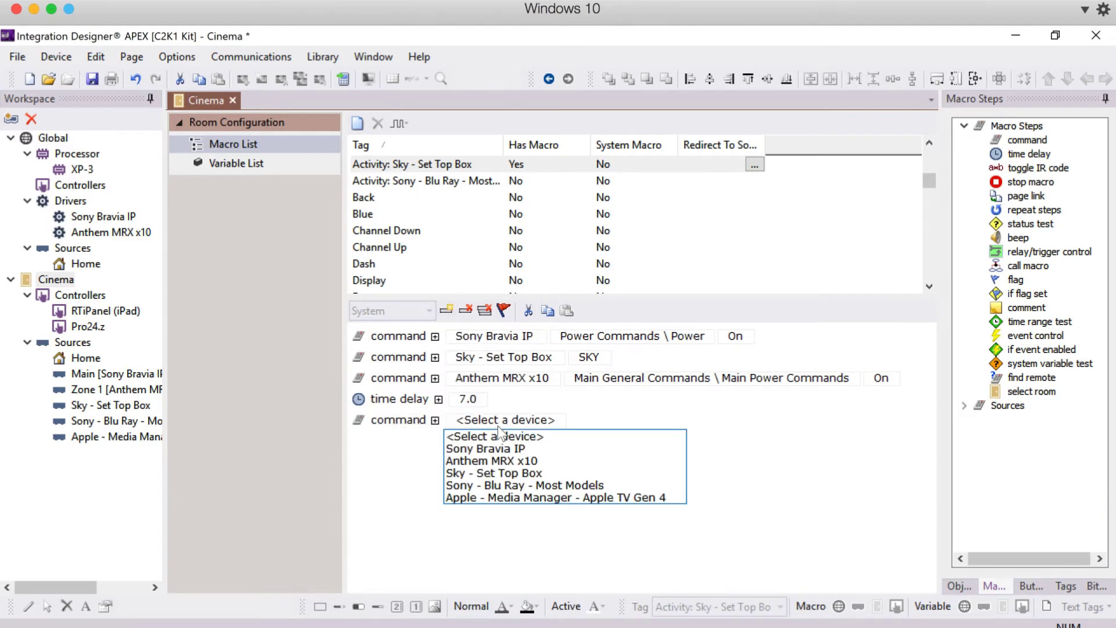
left_click(506, 462)
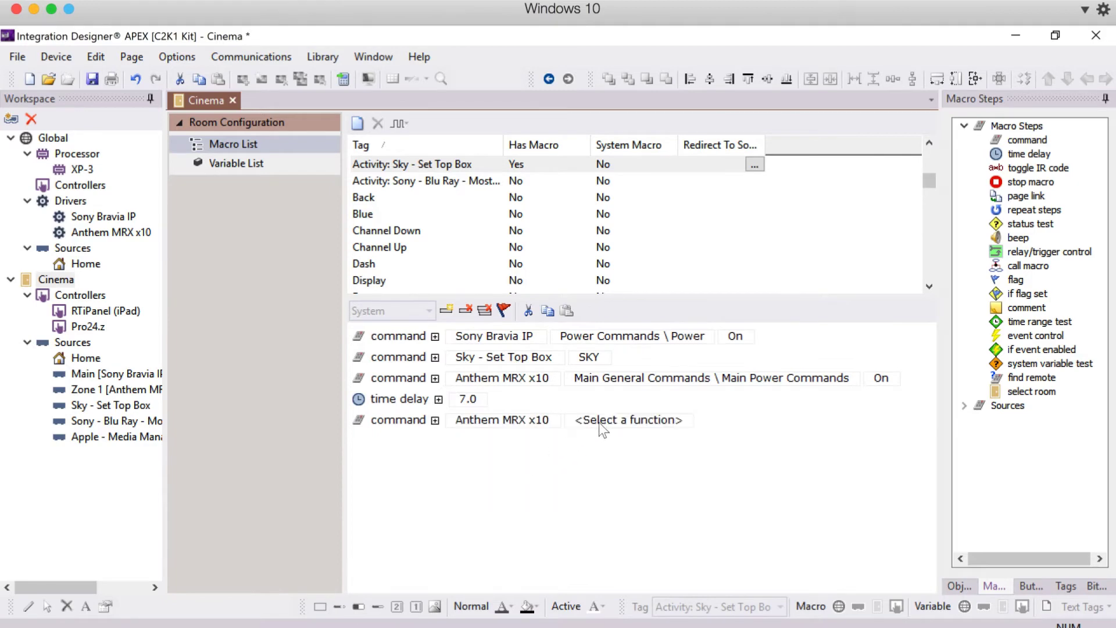
left_click(602, 422)
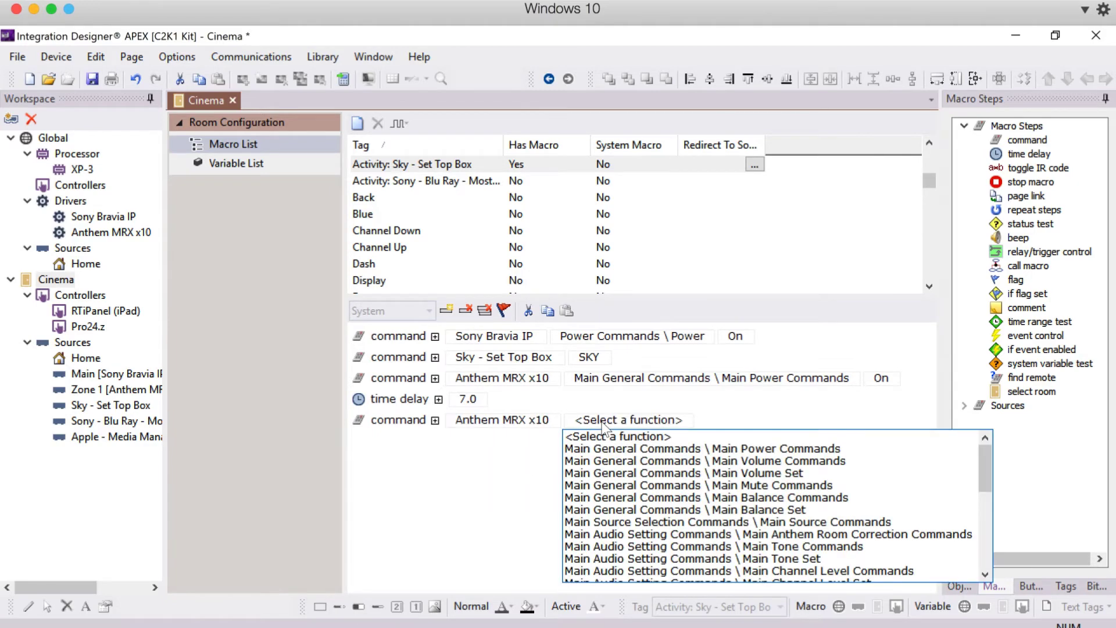
left_click(773, 522)
left_click(929, 422)
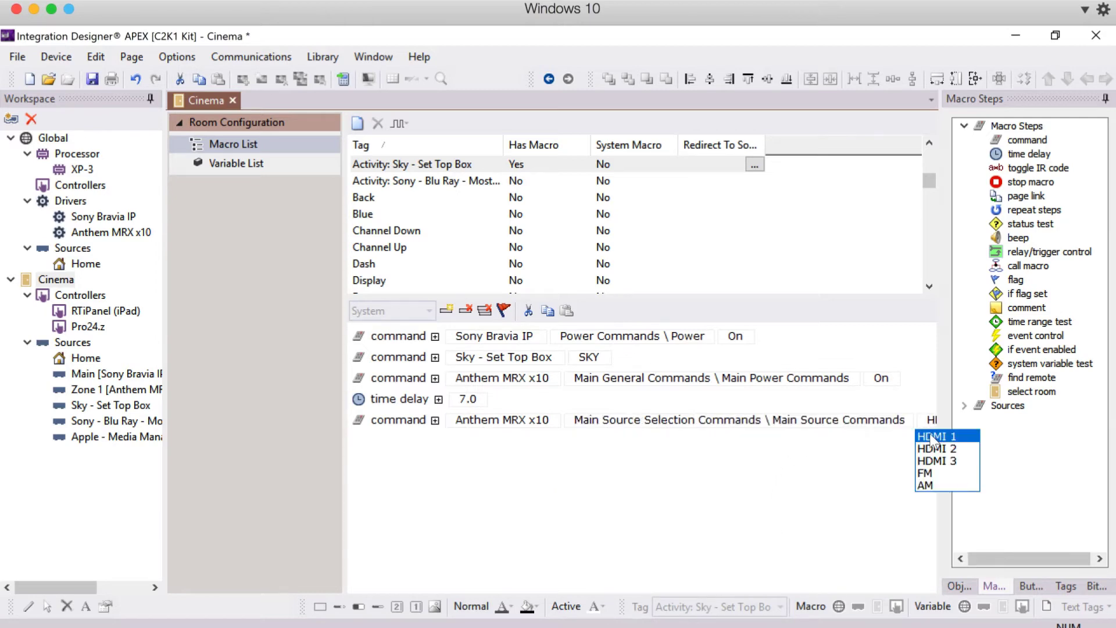
left_click(930, 435)
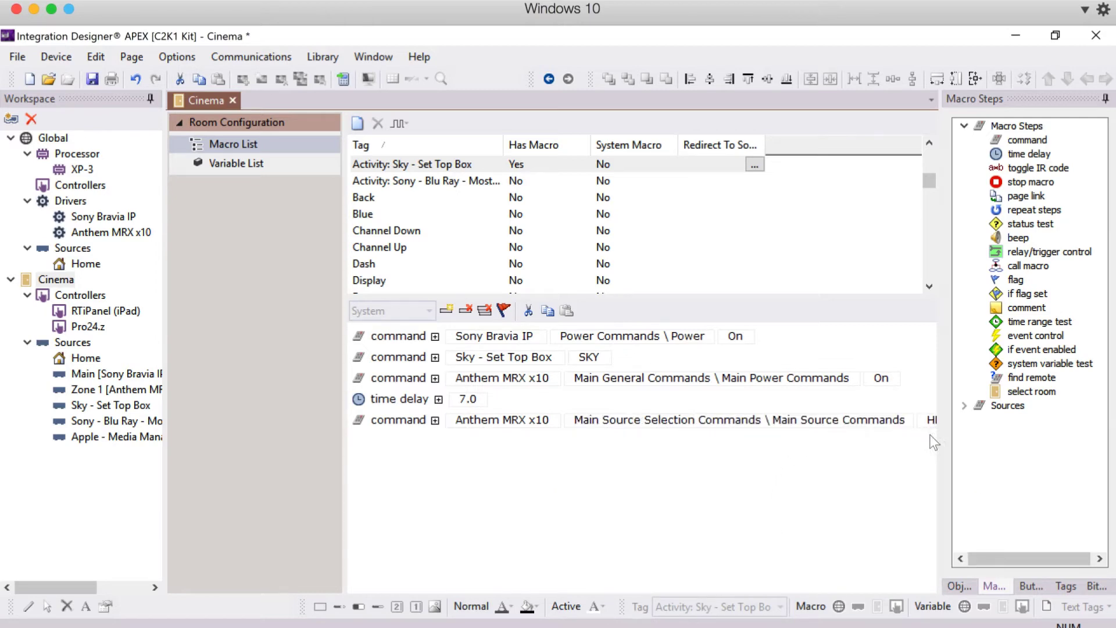
Step: Add a Sony Bravia IP command using Source Commands \ Select Source, set to HDMI 1/MHL
left_click(444, 312)
left_click(472, 443)
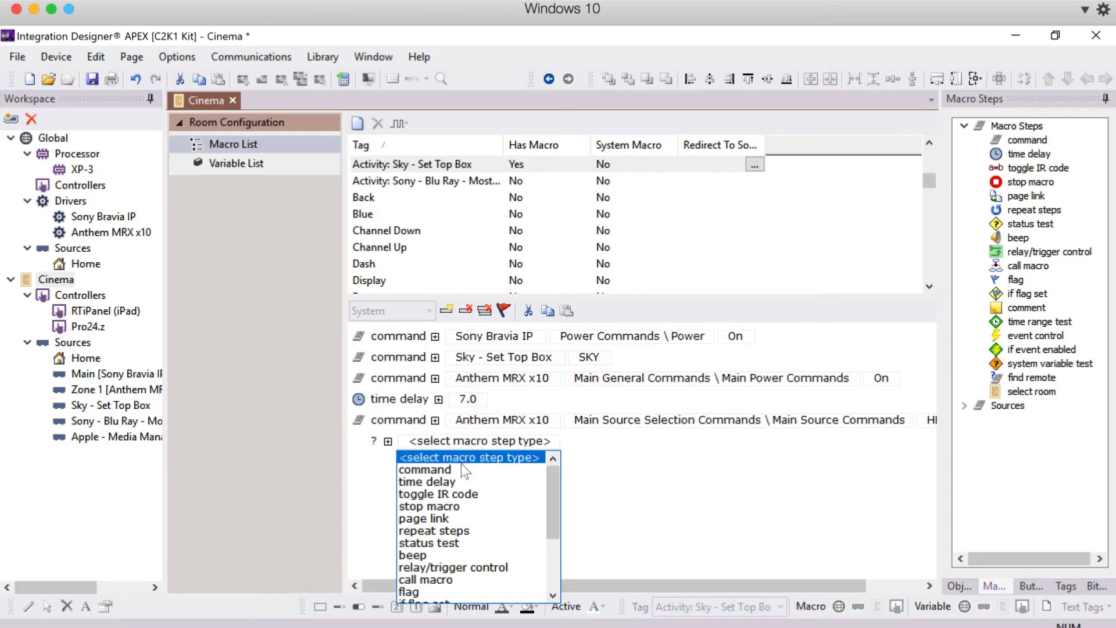
left_click(462, 469)
left_click(488, 441)
left_click(503, 467)
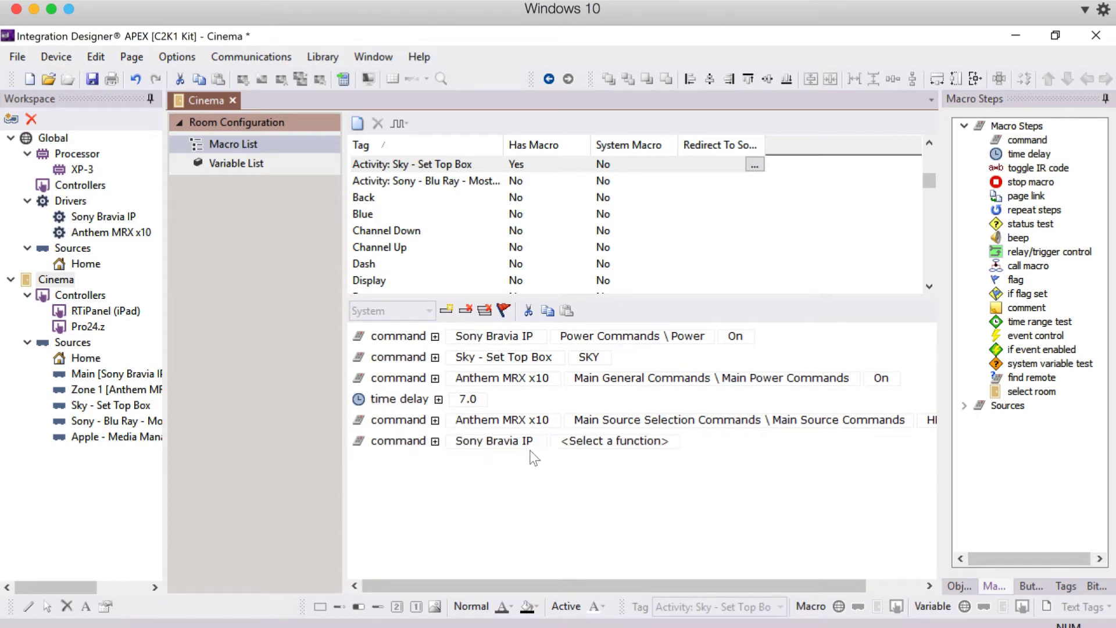
left_click(595, 441)
left_click(642, 525)
left_click(788, 440)
left_click(778, 472)
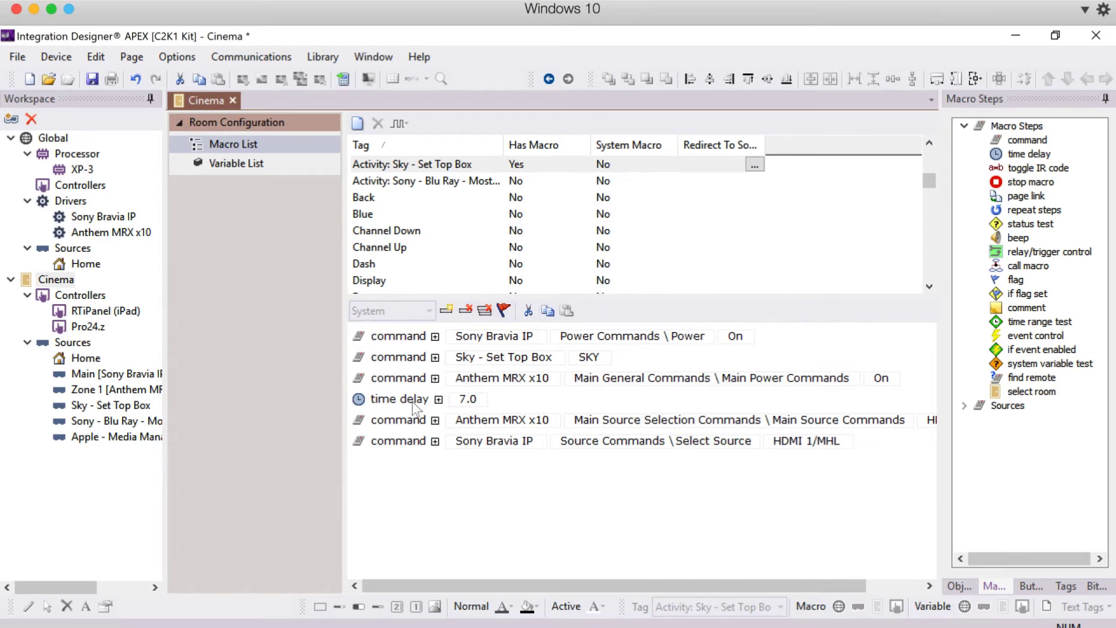
Step: Copy the Sky activity's macro steps and paste them into the Sony - Blu Ray activity
left_click(547, 311)
left_click(432, 185)
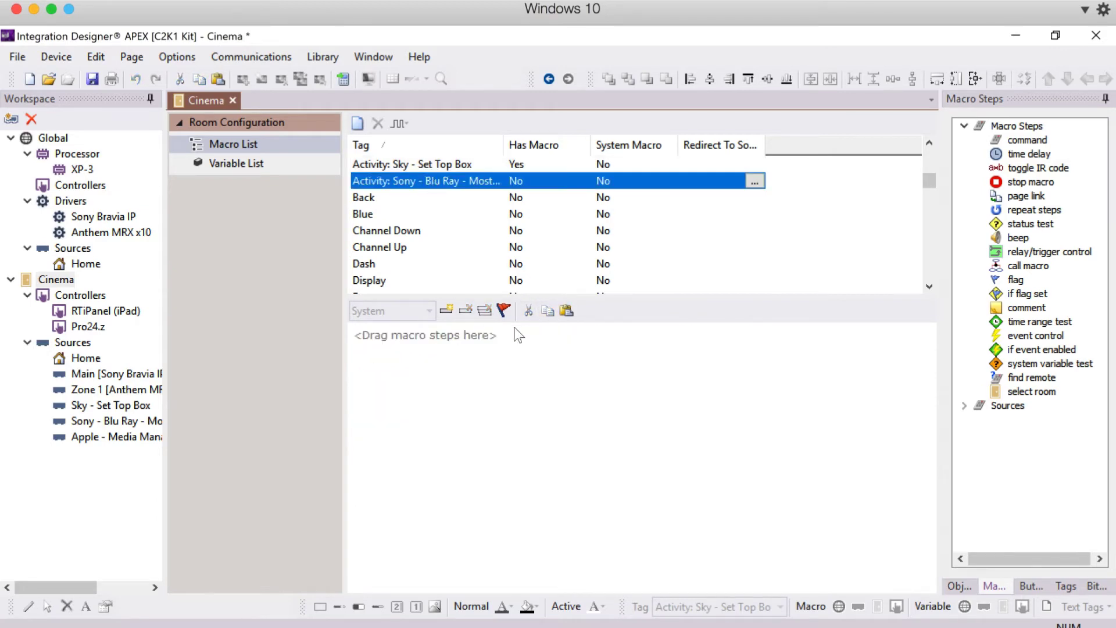
left_click(566, 311)
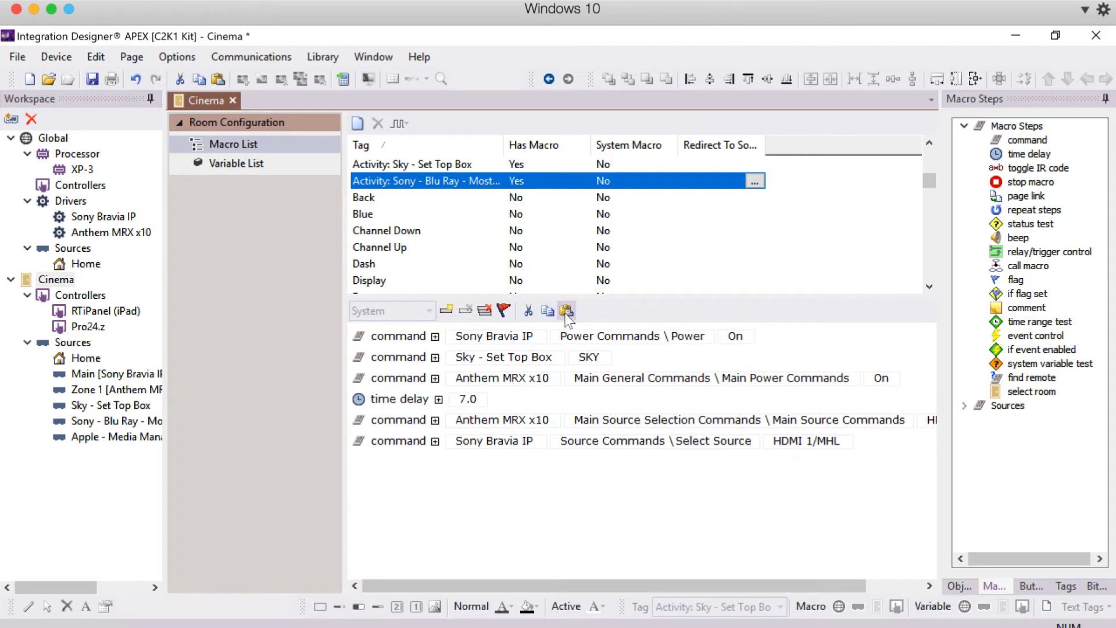
Step: In the Blu Ray macro, replace the Sky command with Sony - Blu Ray - Most Models POWER ON and set the Anthem source to HDMI 2
left_click(503, 361)
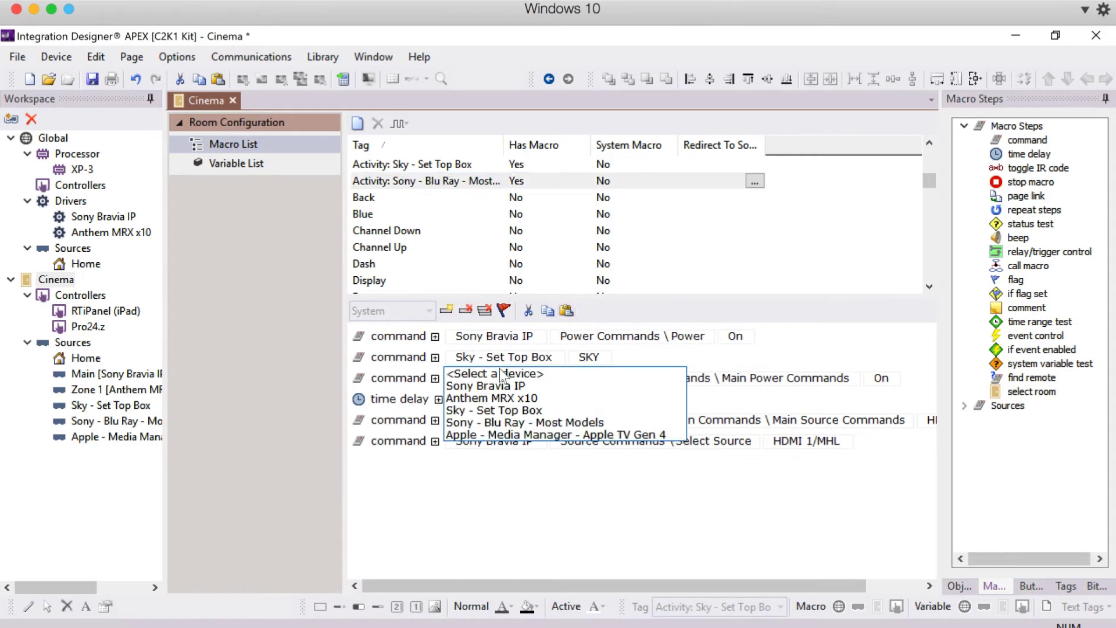
left_click(493, 423)
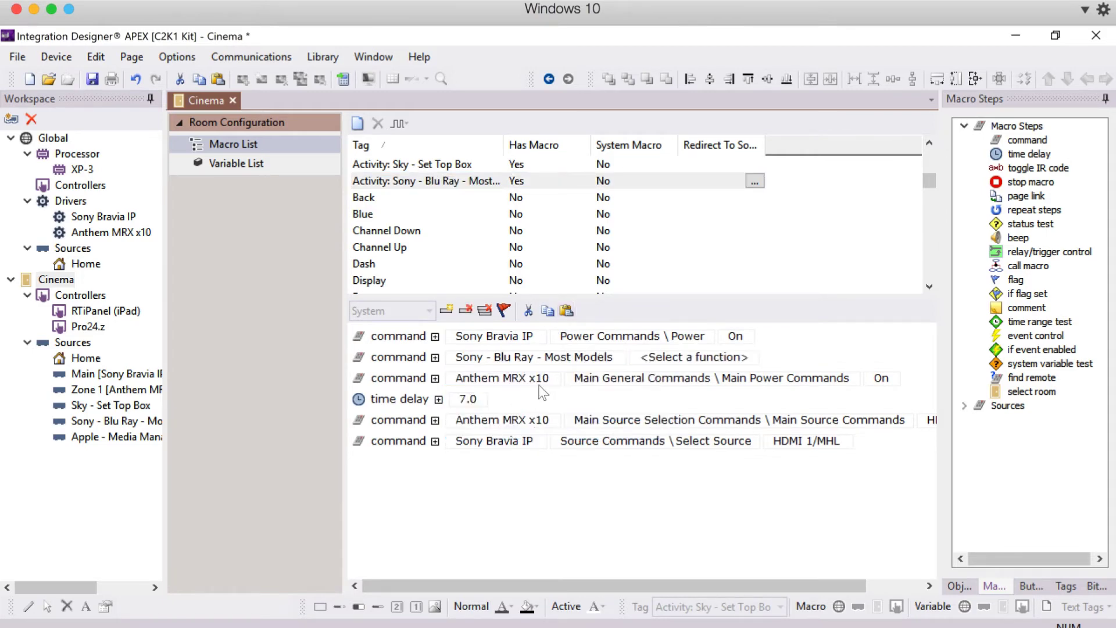
left_click(649, 358)
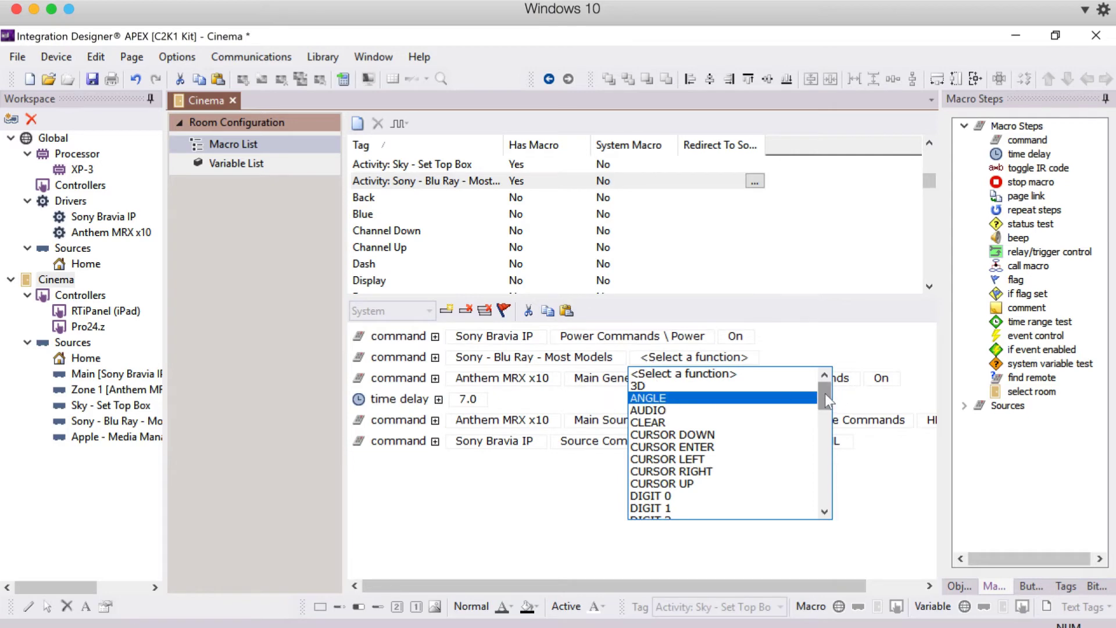
left_click_drag(825, 393, 823, 493)
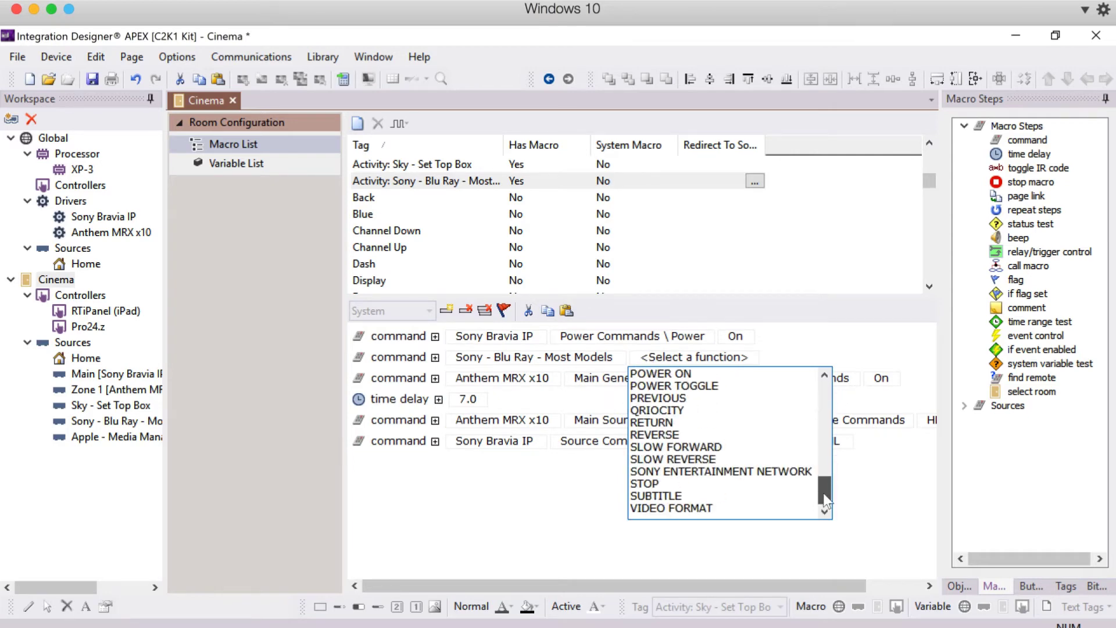
left_click(674, 380)
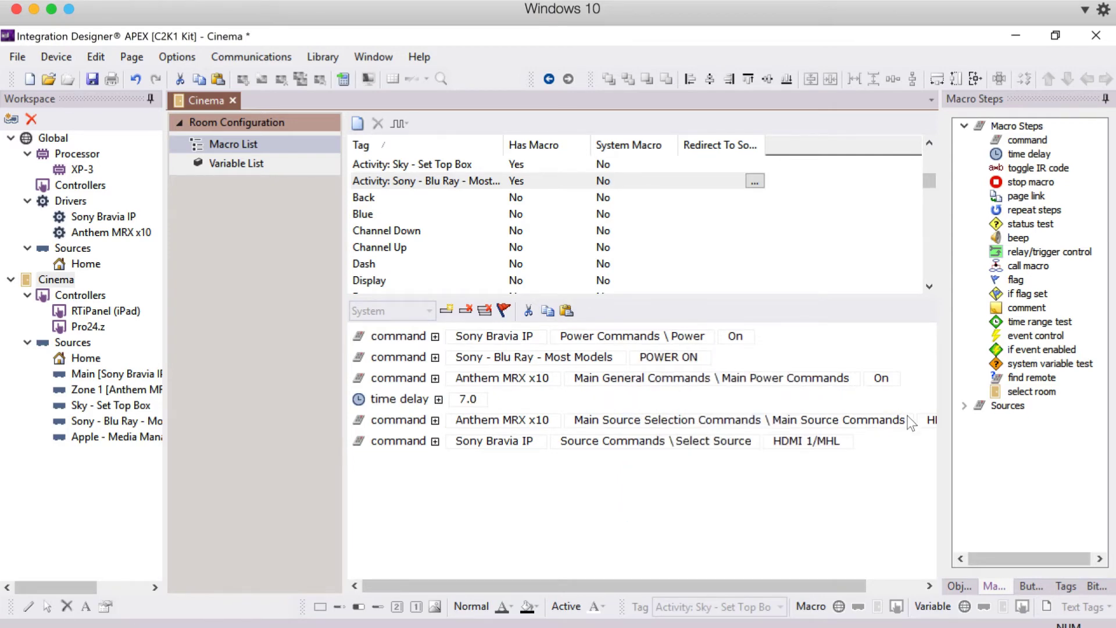
left_click(929, 420)
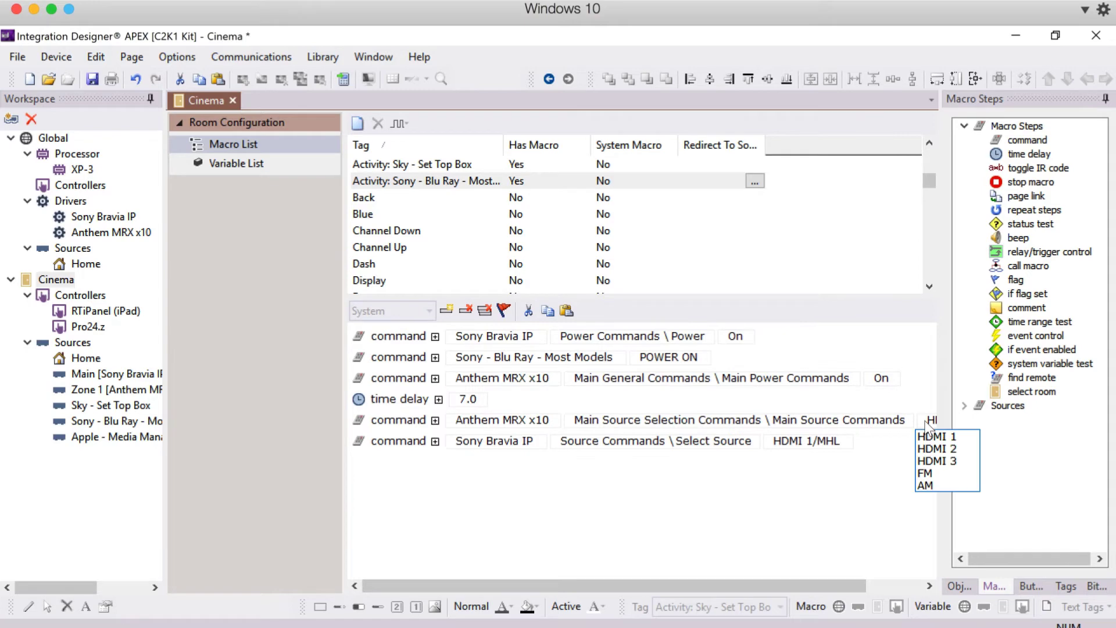
left_click(938, 450)
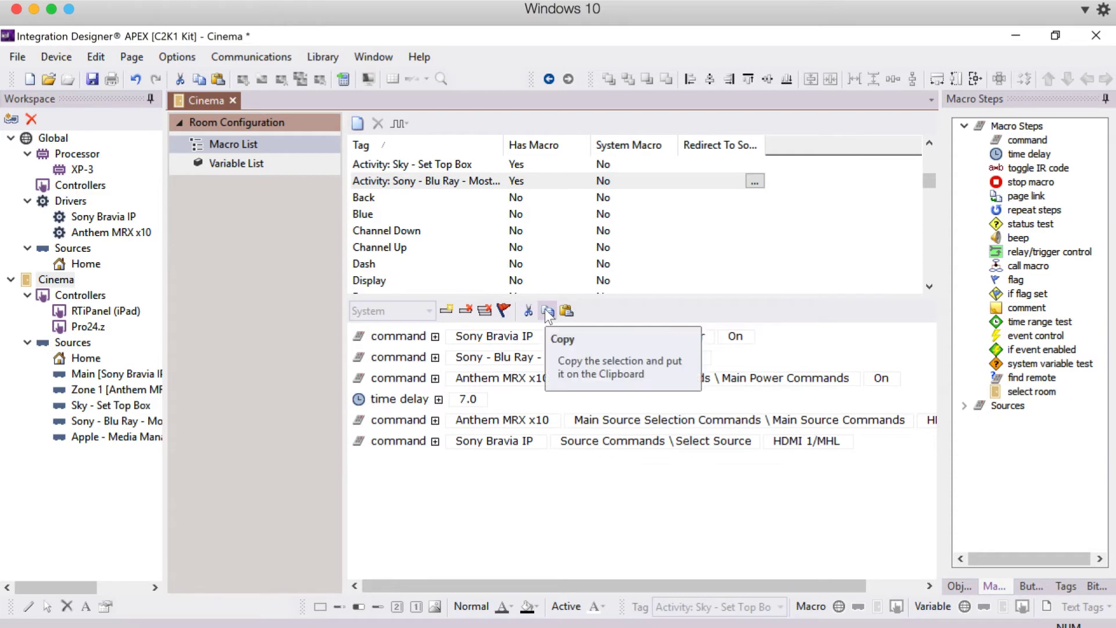
Step: Paste the copied Blu Ray macro steps into the Apple - Media Manager activity
left_click(930, 142)
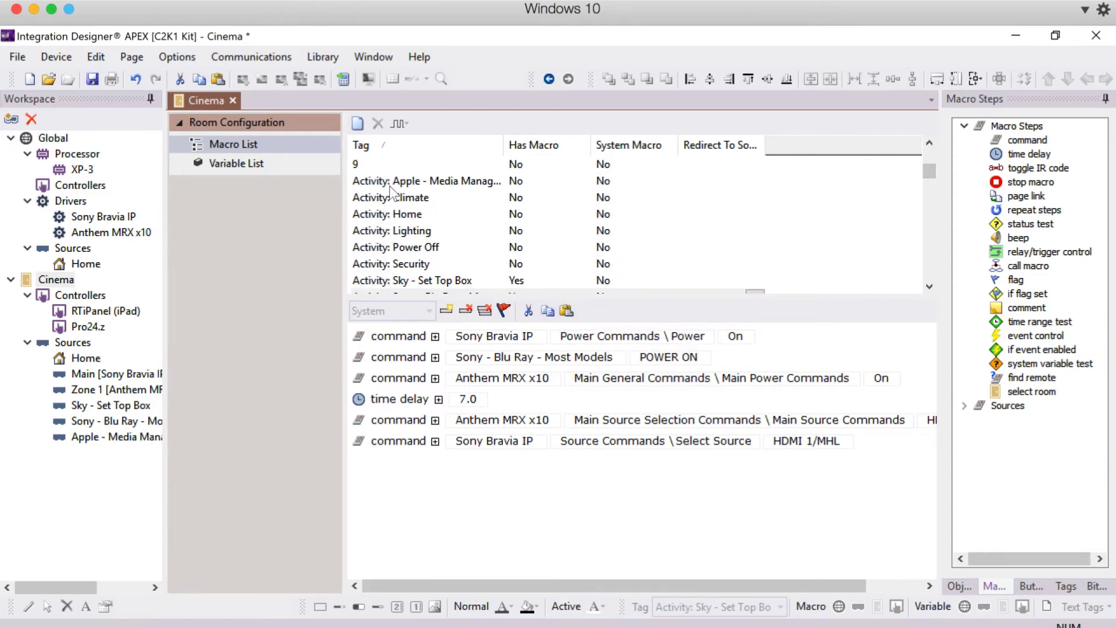
left_click(401, 181)
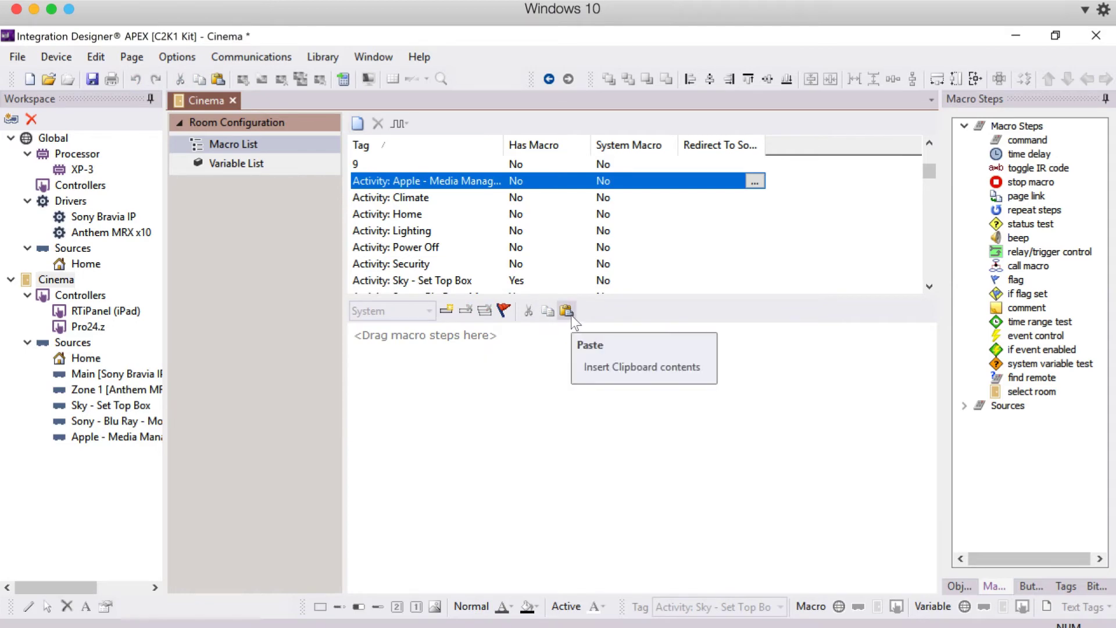
left_click(571, 315)
Step: In the Apple macro, replace the Blu Ray command with Apple - Media Manager - Apple TV Gen 4 MENU HOME and set the Anthem source to HDMI 3
left_click(511, 361)
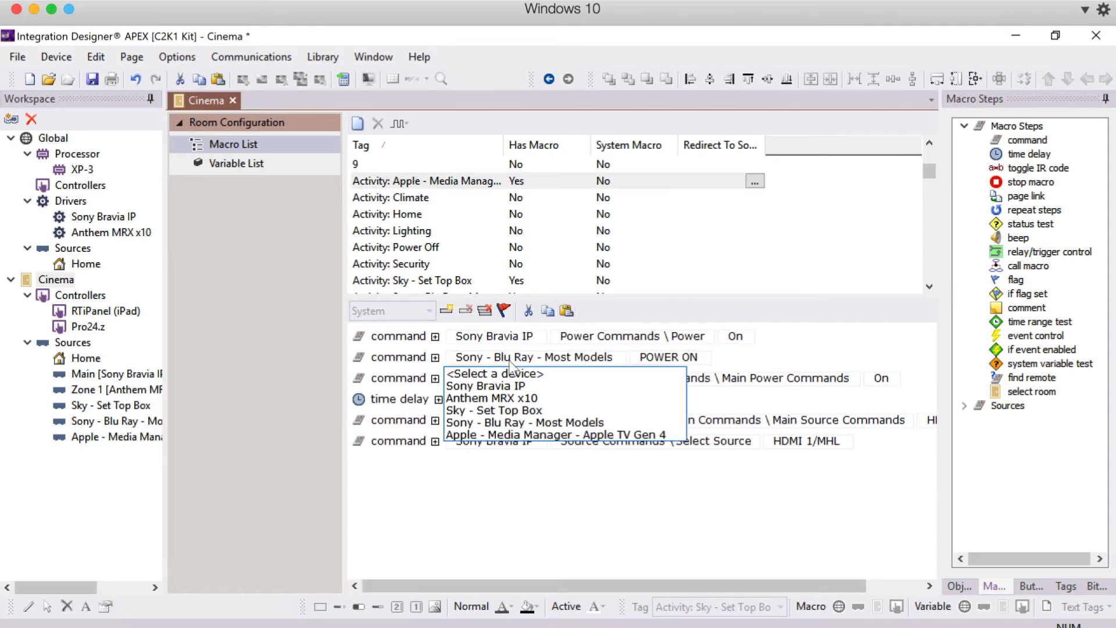
left_click(493, 435)
left_click(710, 363)
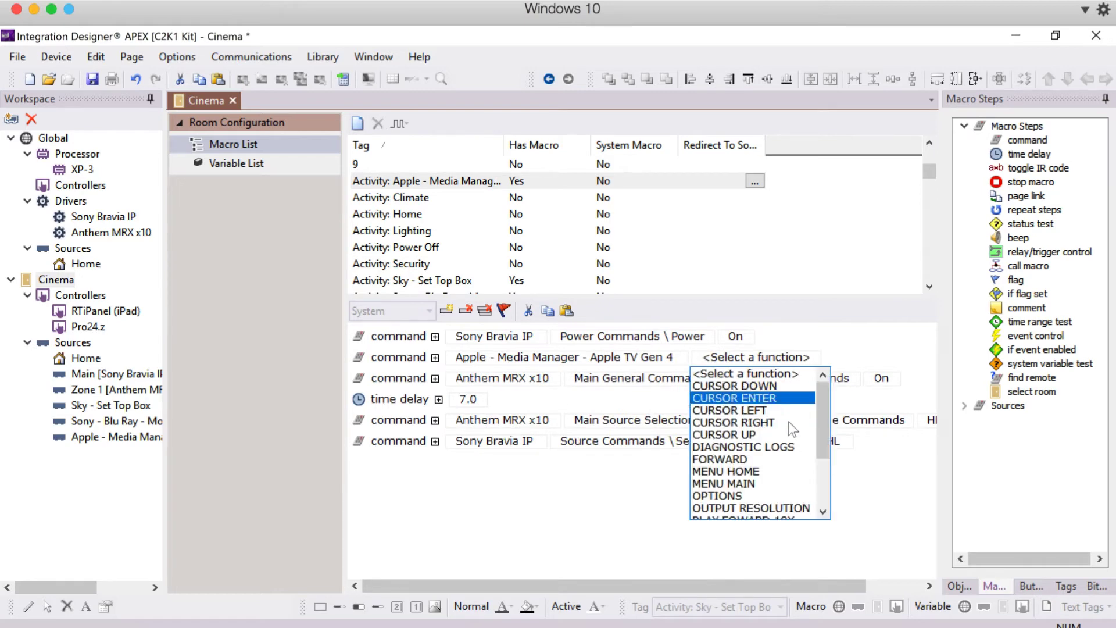
left_click(755, 473)
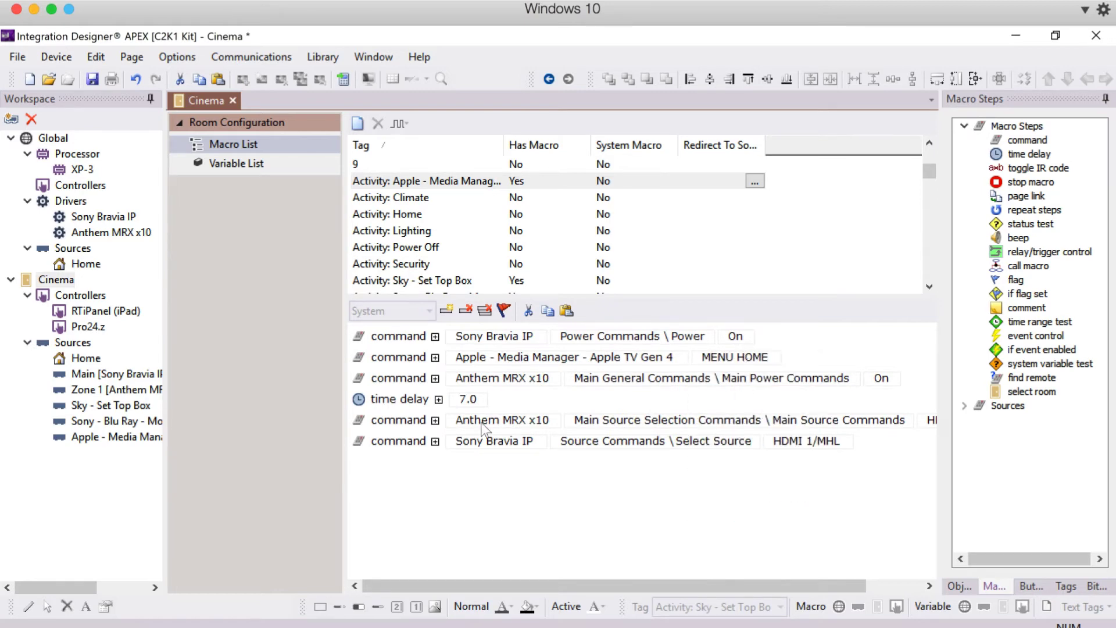
left_click(924, 420)
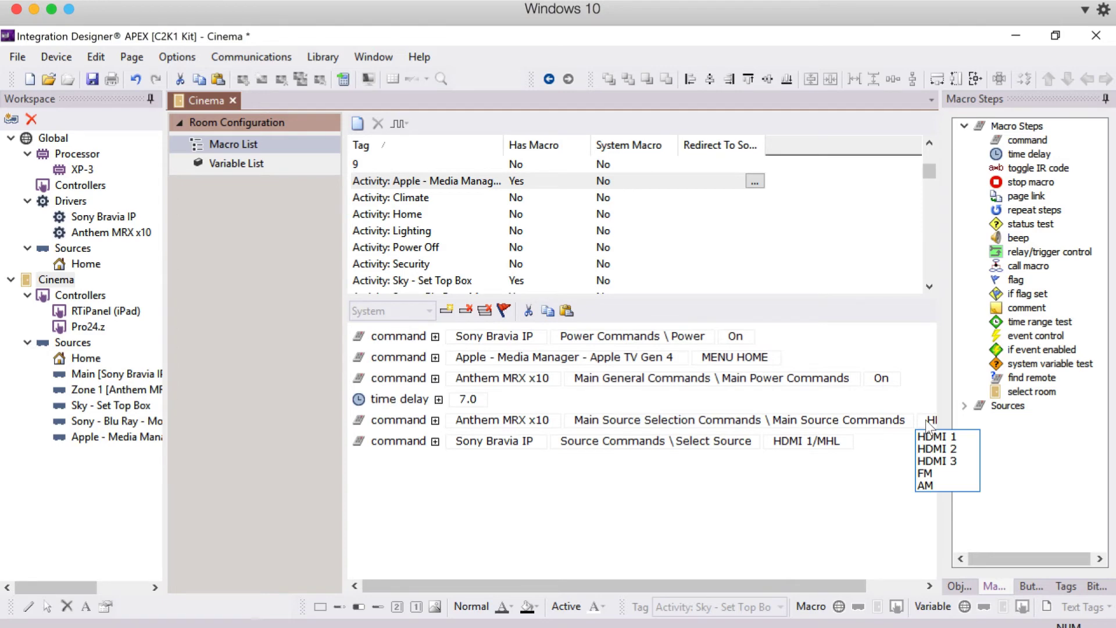
left_click(927, 461)
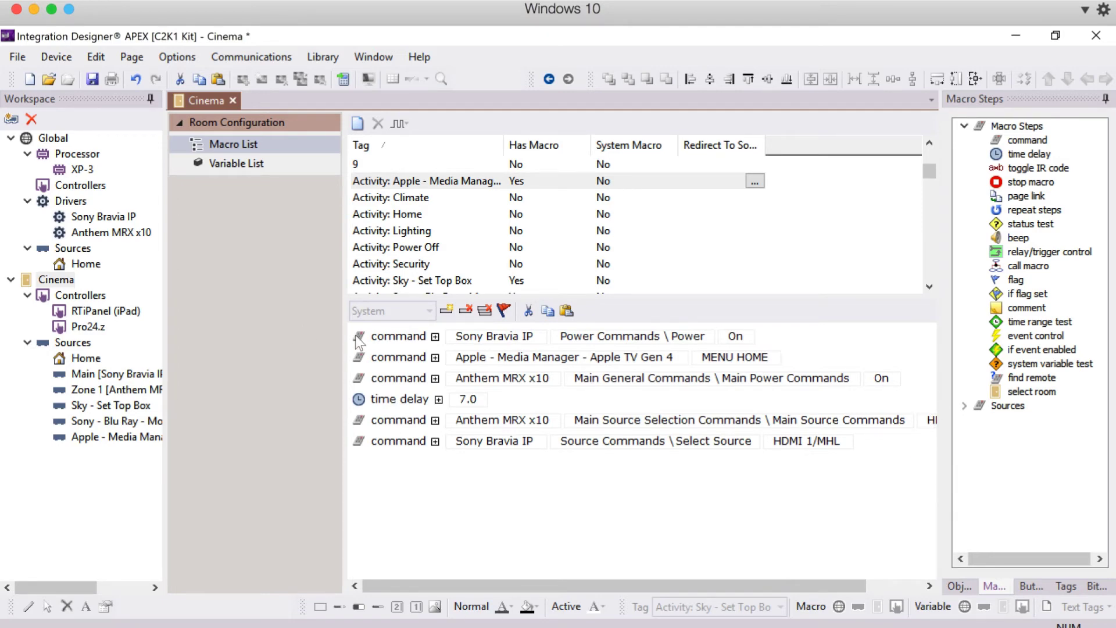
left_click_drag(342, 335, 305, 335)
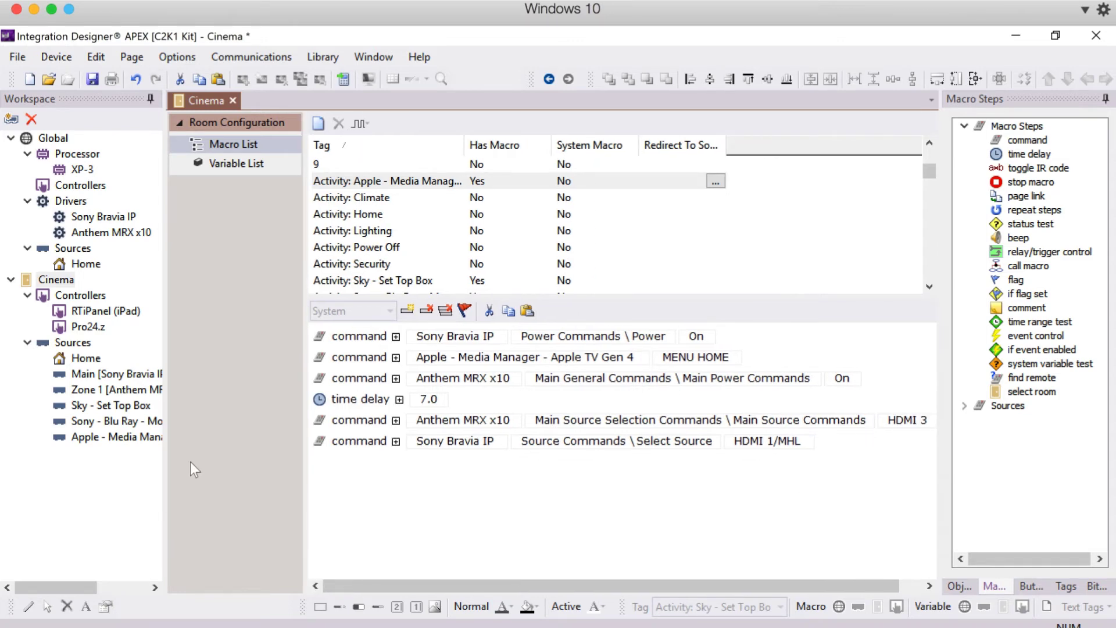
Step: On the Pro24.z Home - Watch page, delete the six buttons in the middle and lower rows
double_click(76, 328)
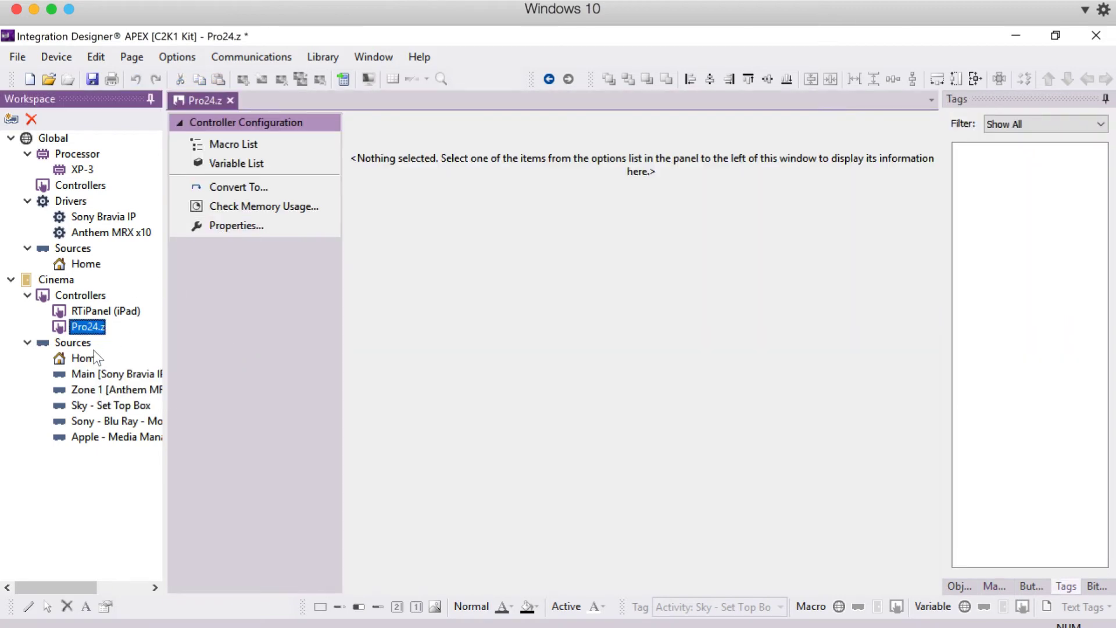
double_click(94, 356)
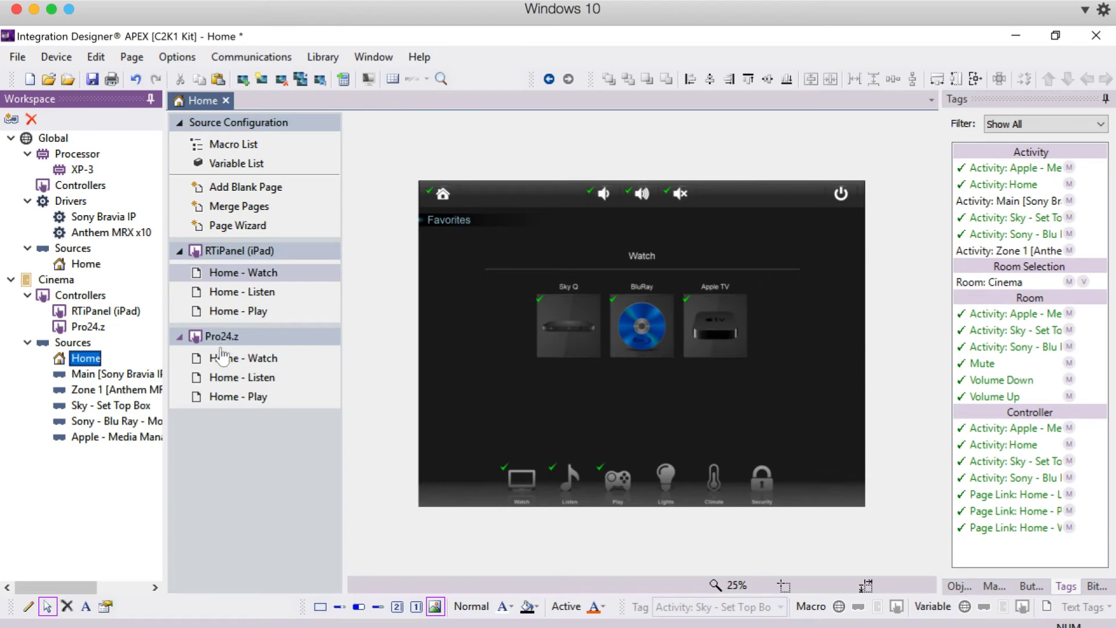
left_click(221, 355)
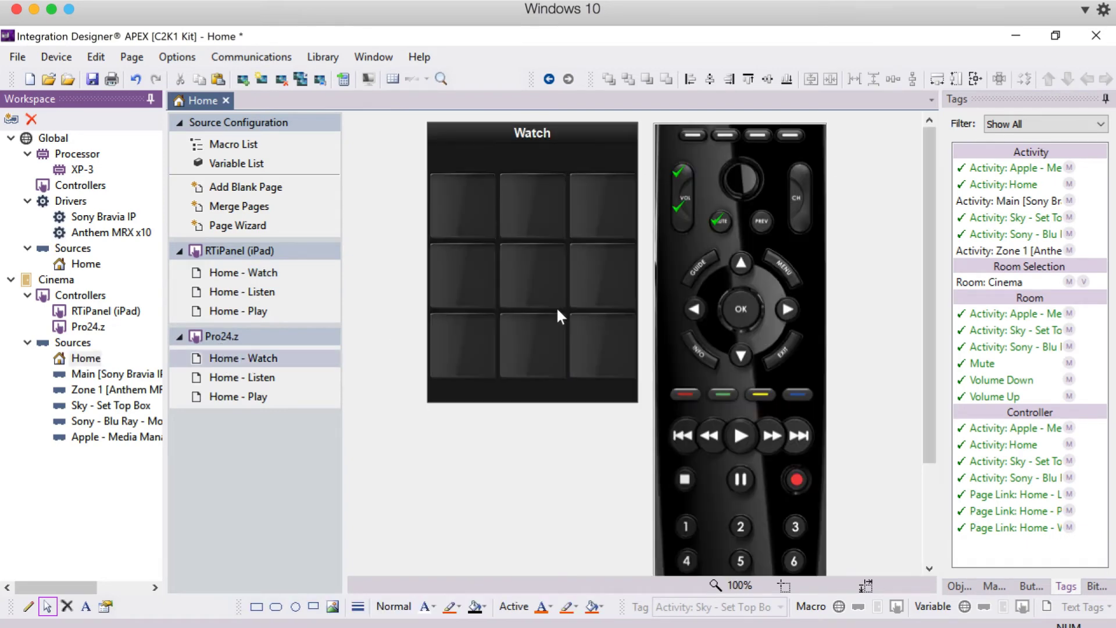
left_click(587, 267)
left_click(531, 279, "ctrl")
left_click(465, 279, "ctrl")
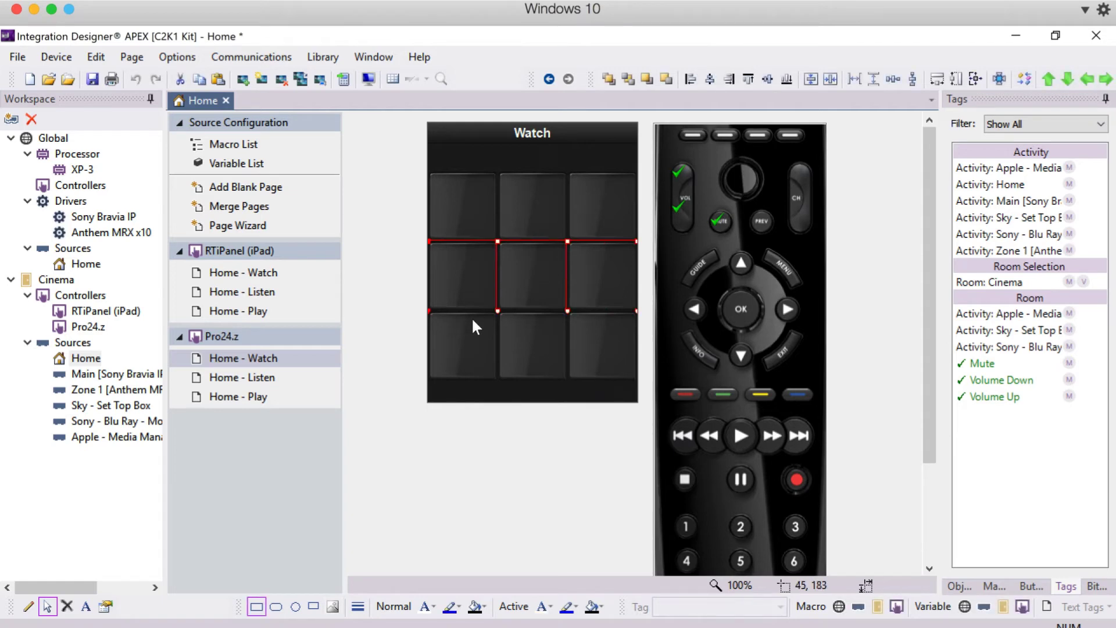
left_click(473, 321, "ctrl")
left_click(551, 345, "ctrl")
right_click(601, 339)
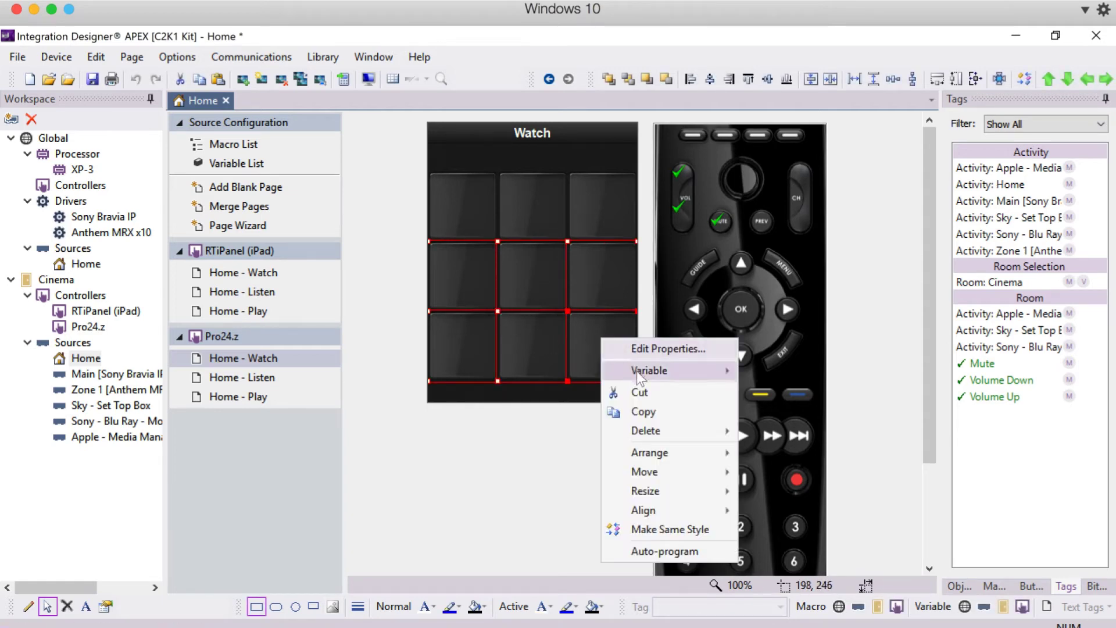
mouse_move(698, 429)
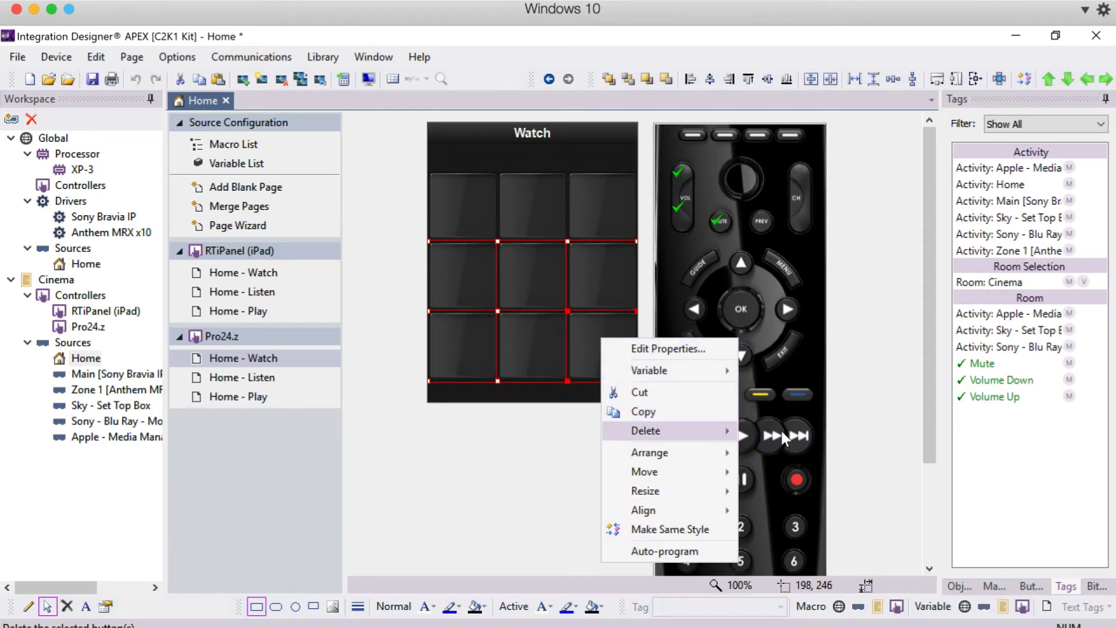
left_click(781, 430)
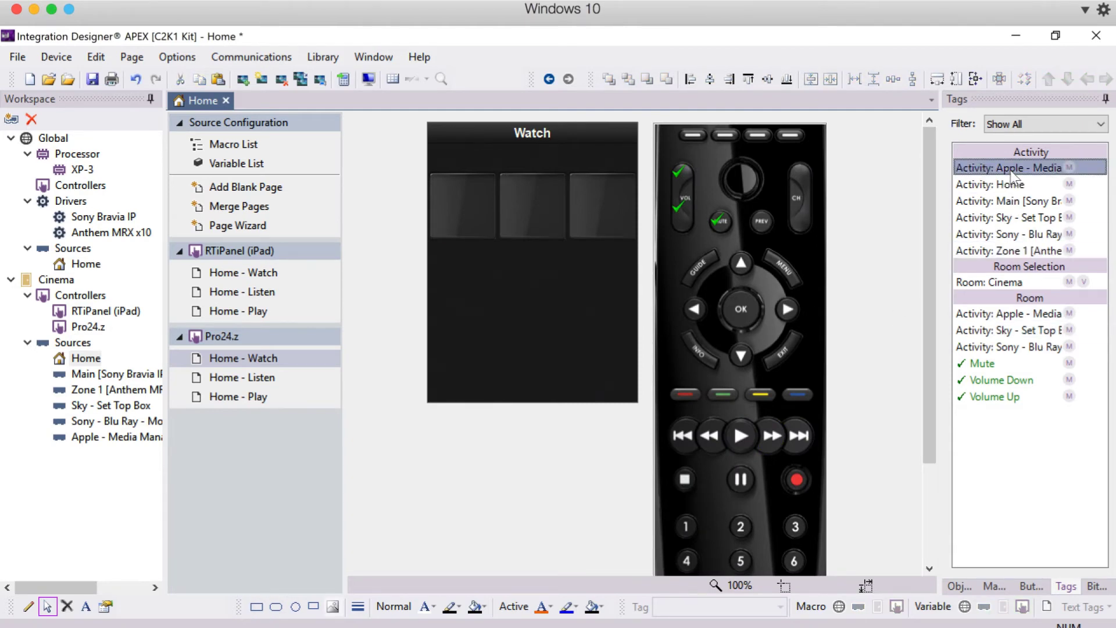
Step: Assign the Sky - Set Top Box, Sony - Blu Ray and Apple - Media Manager activity tags to the three Watch buttons, in that order
left_click_drag(1010, 169, 619, 212)
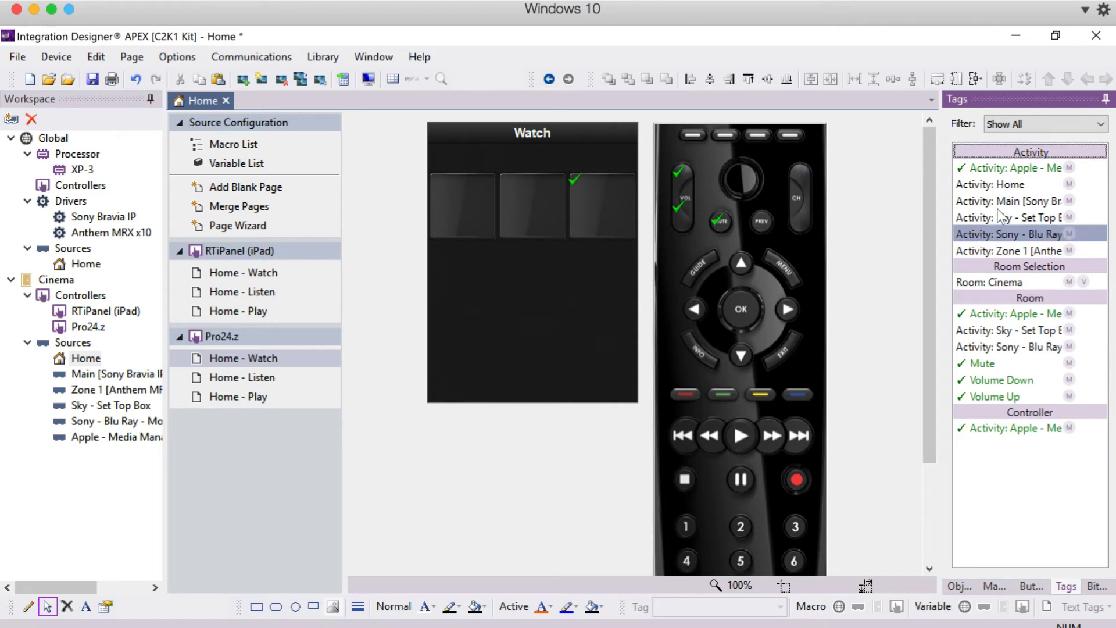
left_click_drag(1000, 200, 532, 223)
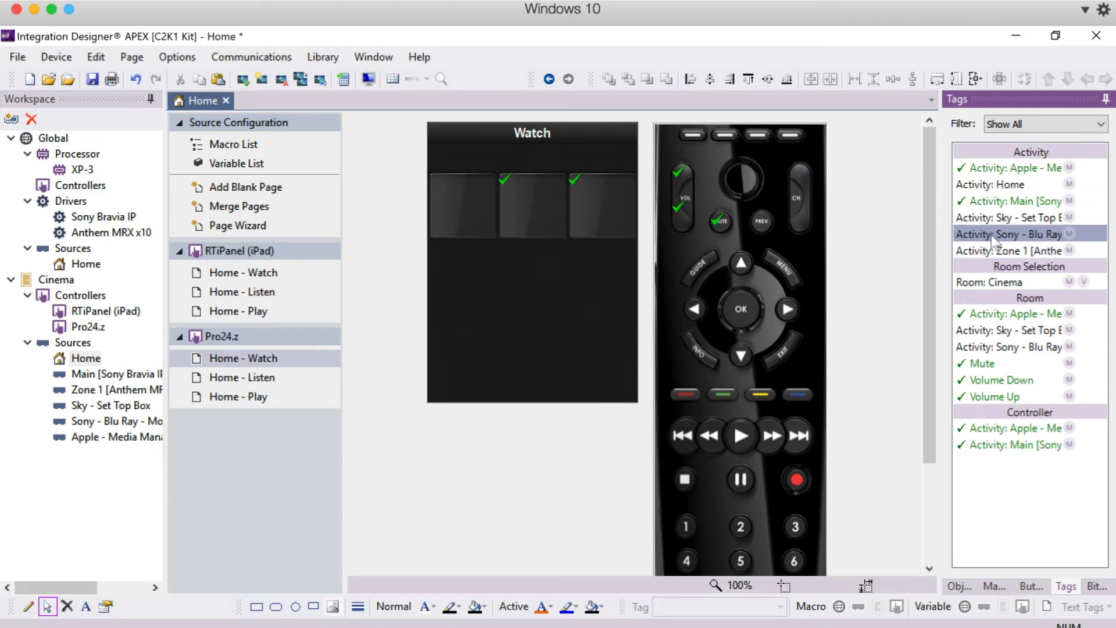
left_click_drag(1002, 241, 530, 199)
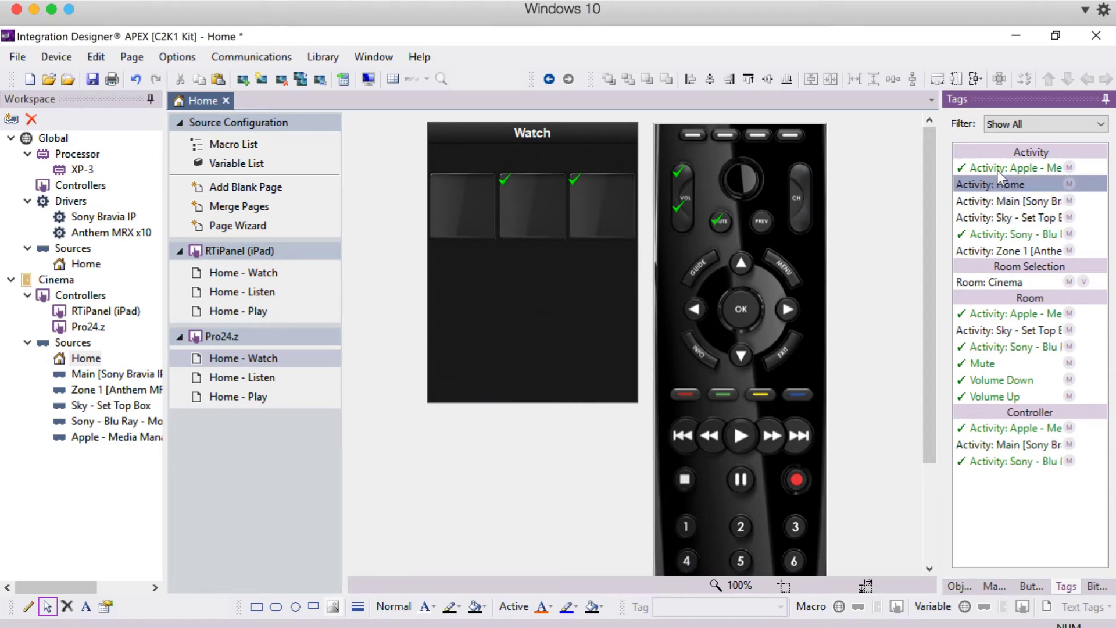
left_click_drag(1004, 236, 441, 204)
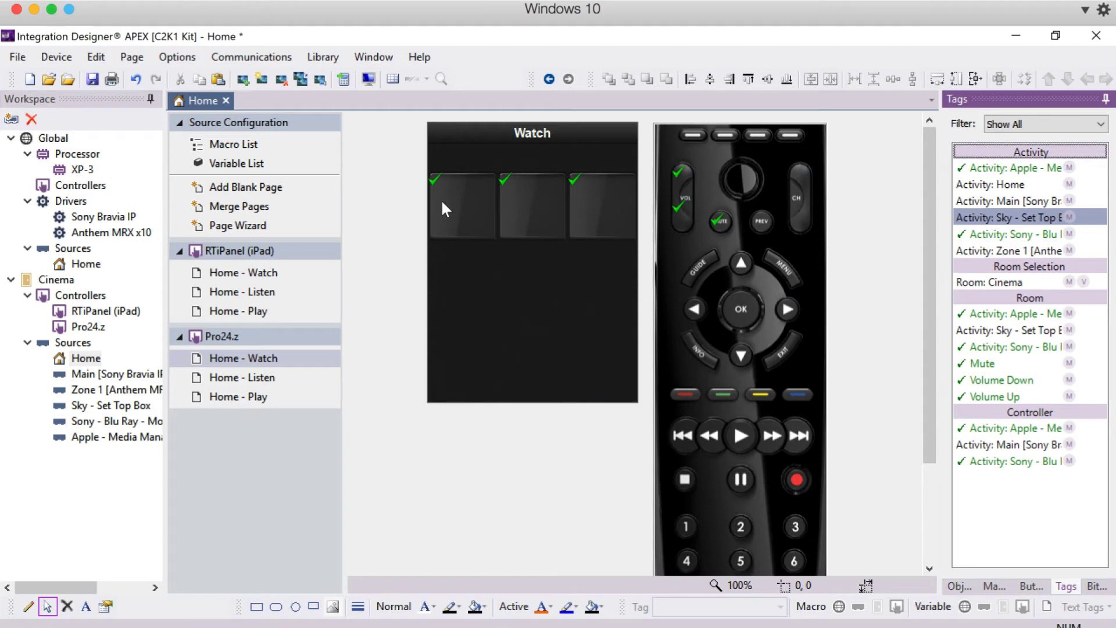
Step: Place the Sky Q box bitmap on the first Watch button and the blue Blu-ray disc bitmap, found with "disc", on the second
left_click(1095, 586)
left_click_drag(1012, 210, 473, 217)
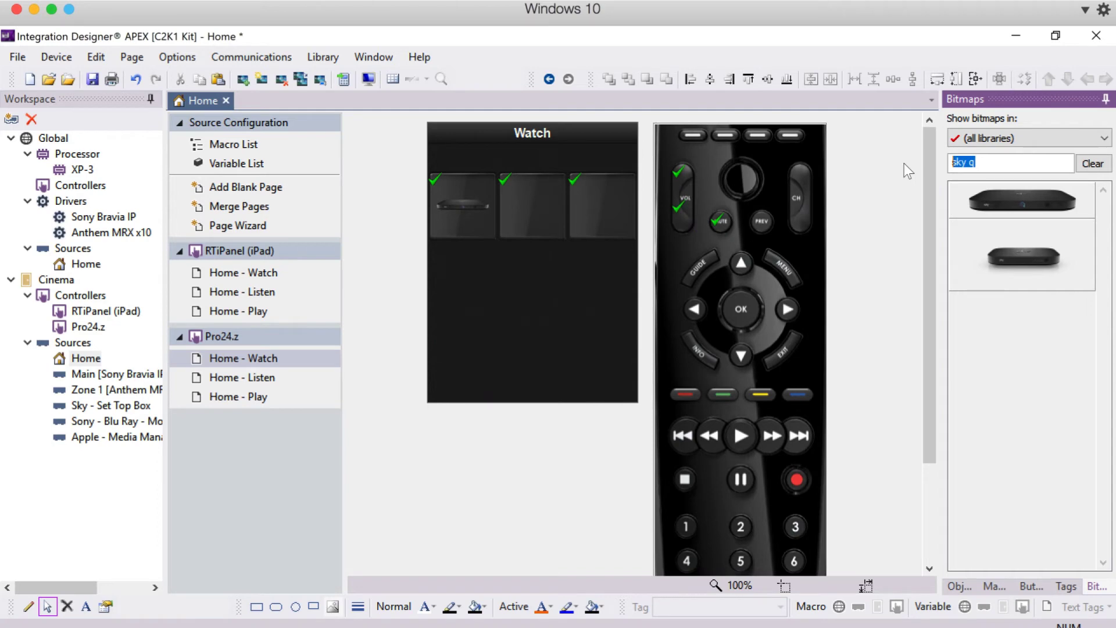
type("d")
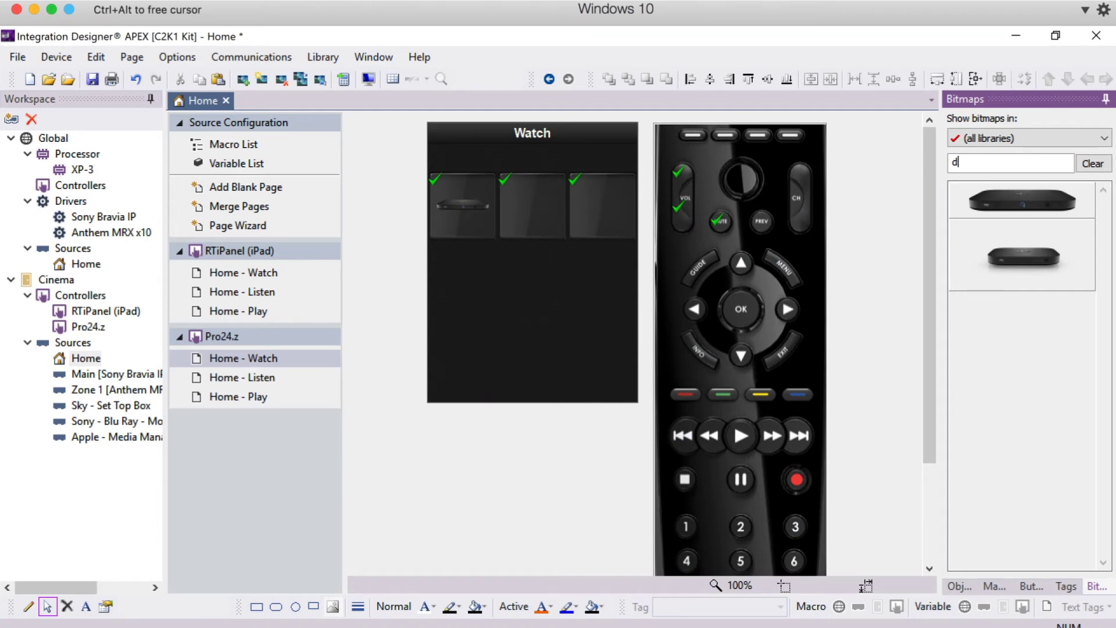
type("isc")
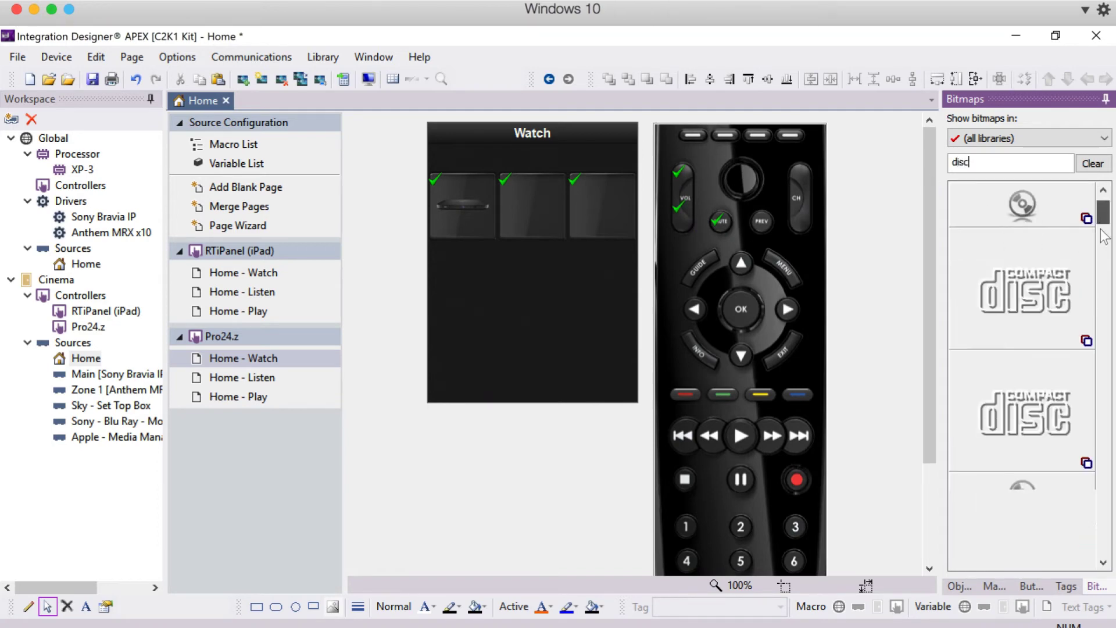
scroll(1105, 237, "down", 3)
left_click_drag(1000, 363, 541, 208)
Step: Search the bitmaps for "apple" and place a black Apple TV box image on the third Watch button
left_click_drag(968, 163, 933, 164)
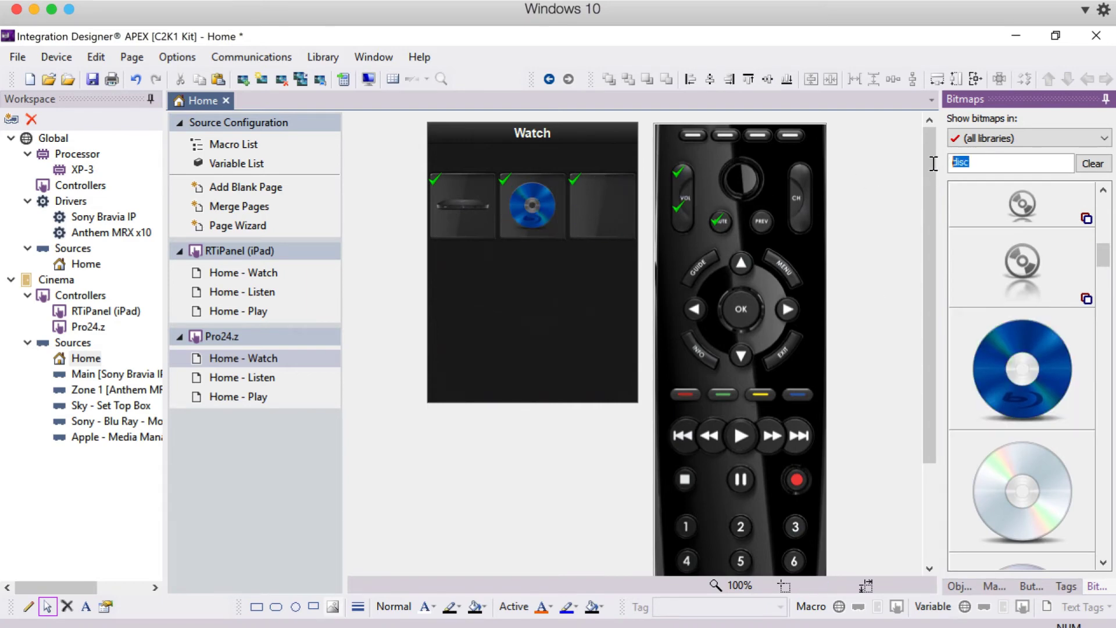
type("a")
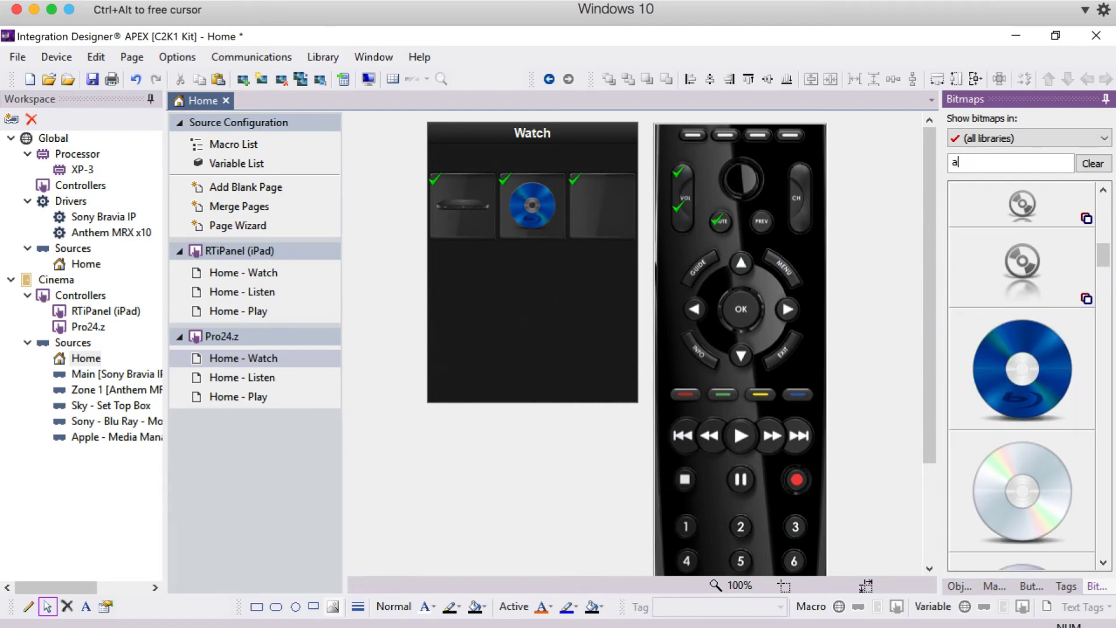
type("pple")
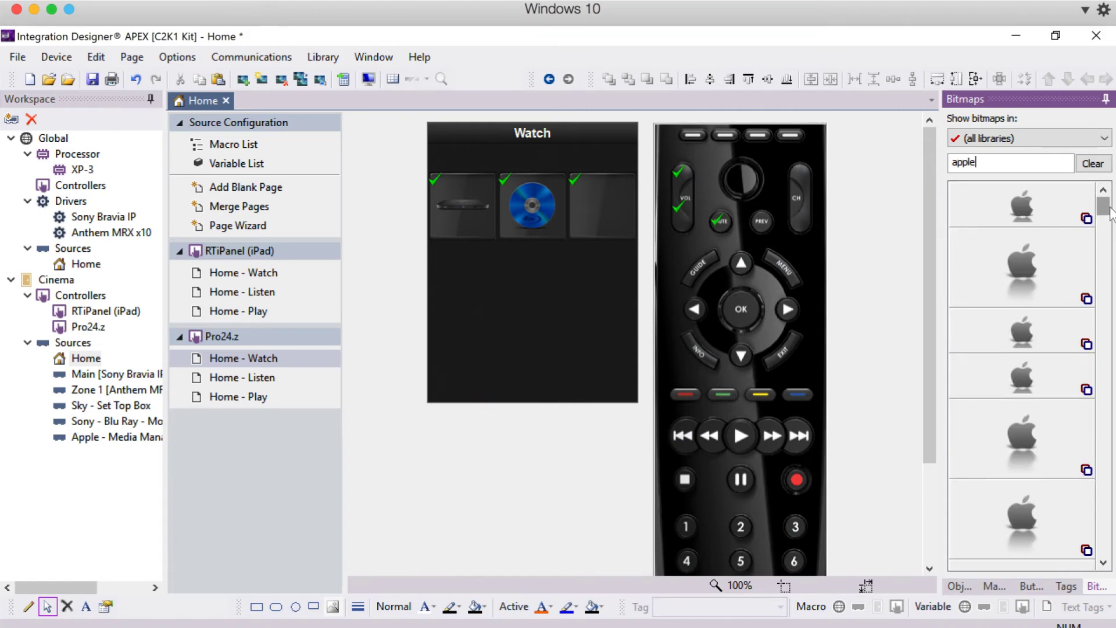
left_click_drag(1108, 206, 1107, 251)
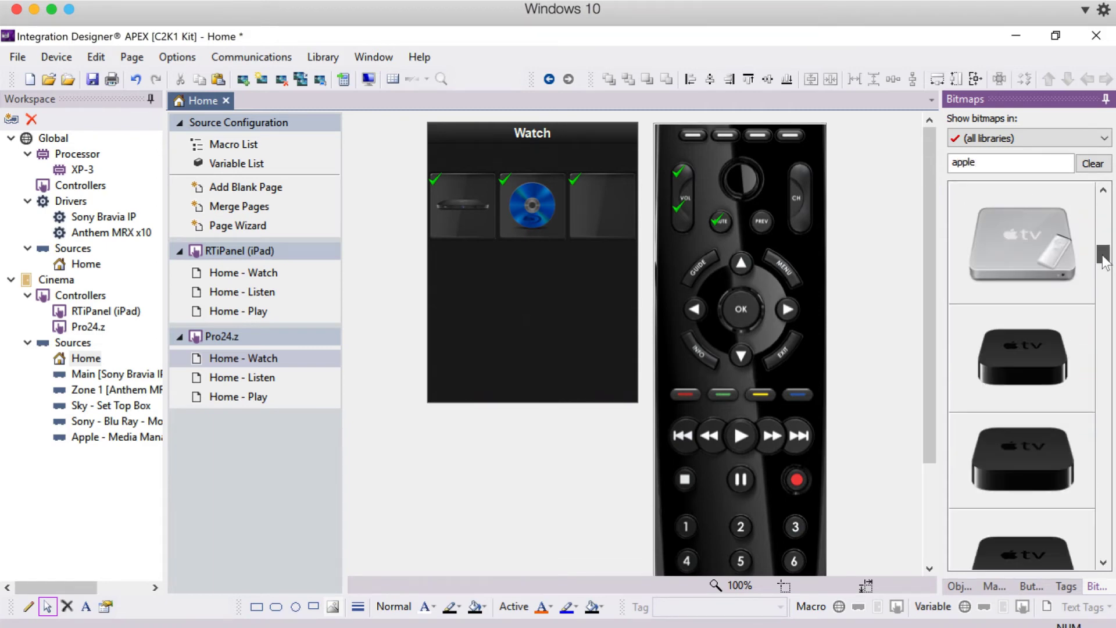
scroll(1012, 372, "down", 3)
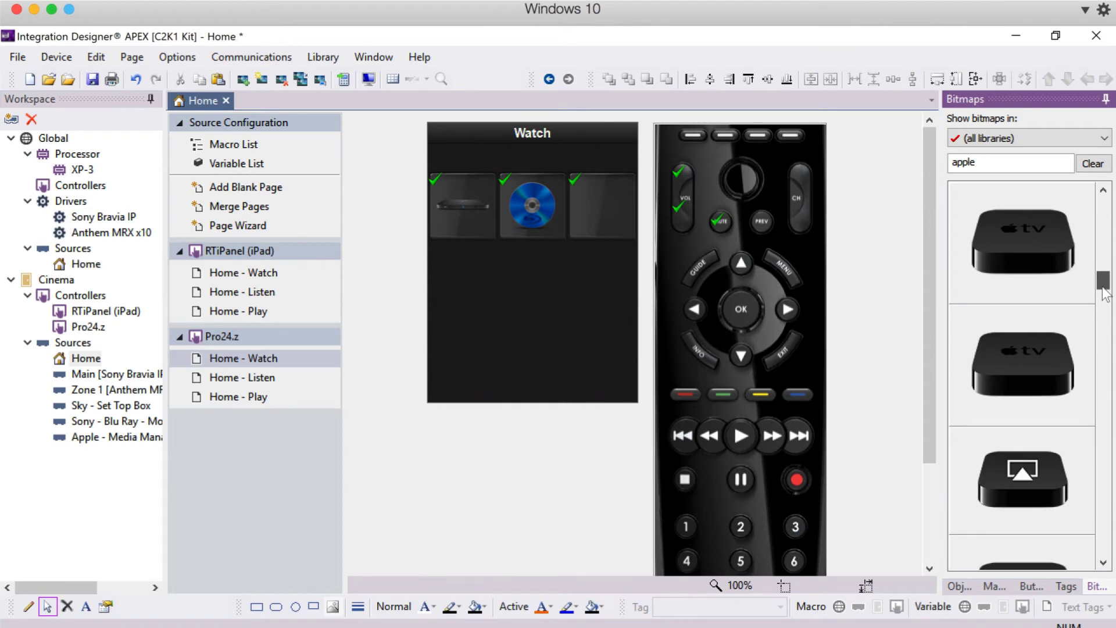
left_click_drag(1013, 368, 595, 198)
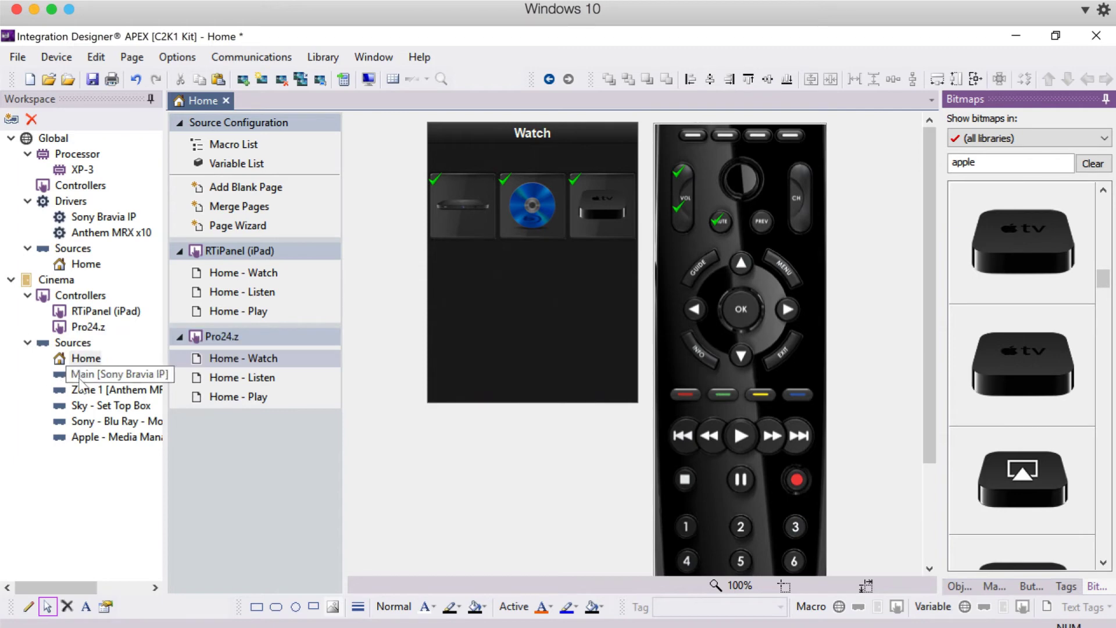
Step: Review the Sky - Set Top Box source's iPad Cable/Satellite TV page and its Pro24.z Cable/Satellite TV - Presets page
left_click(96, 407)
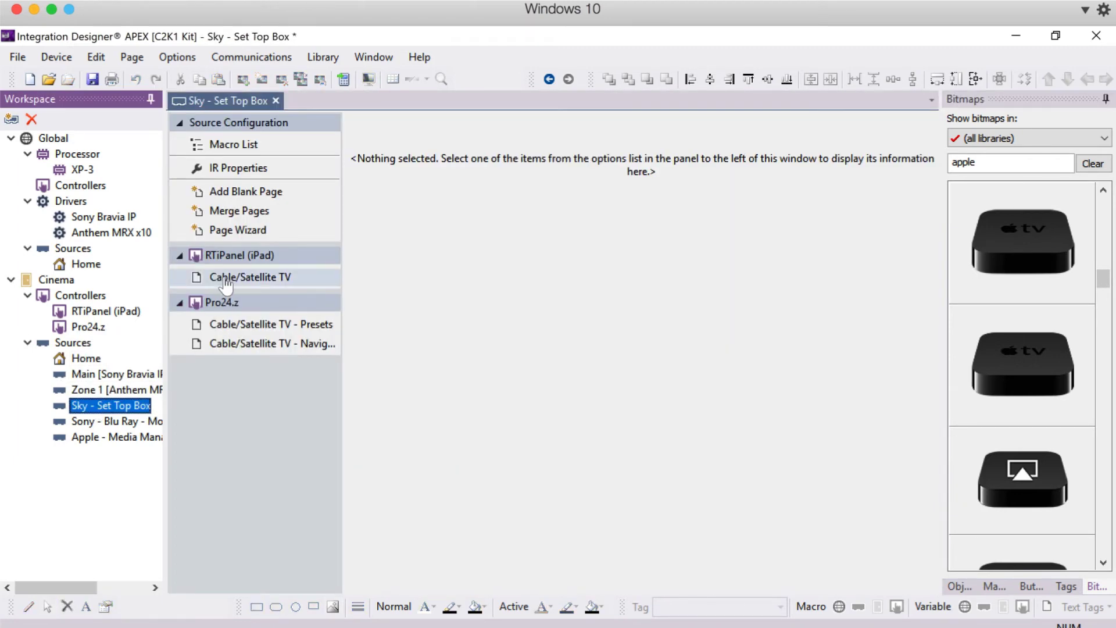
left_click(224, 277)
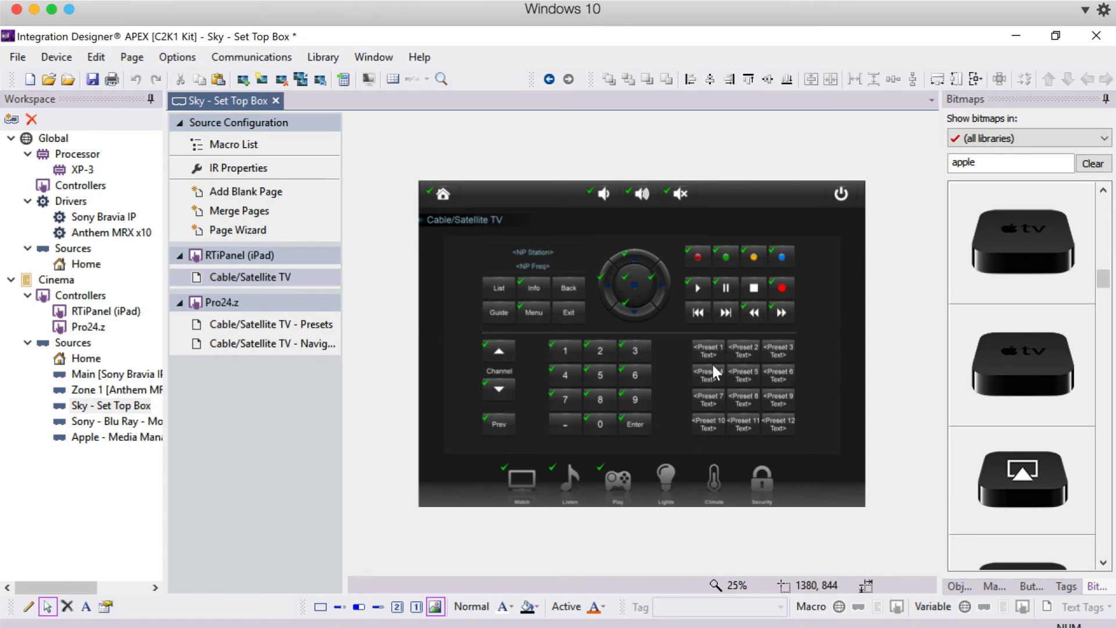
left_click(250, 317)
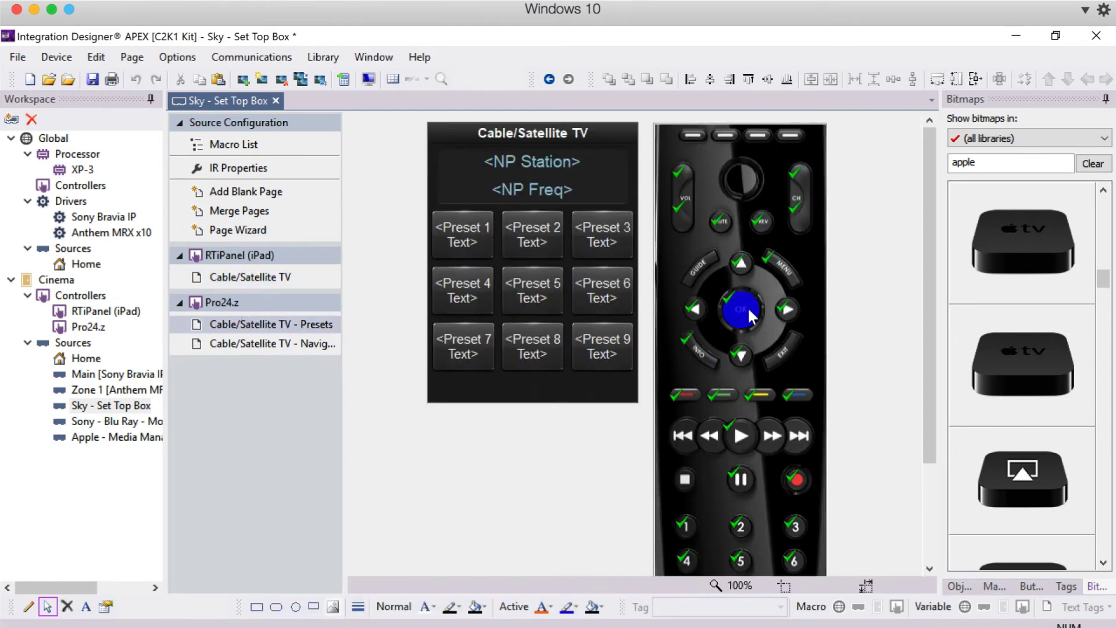
Step: Inspect the volume keys' tags on the Pro24.z Presets page and open the room macro of the Volume Up key
mouse_move(789, 228)
mouse_move(681, 220)
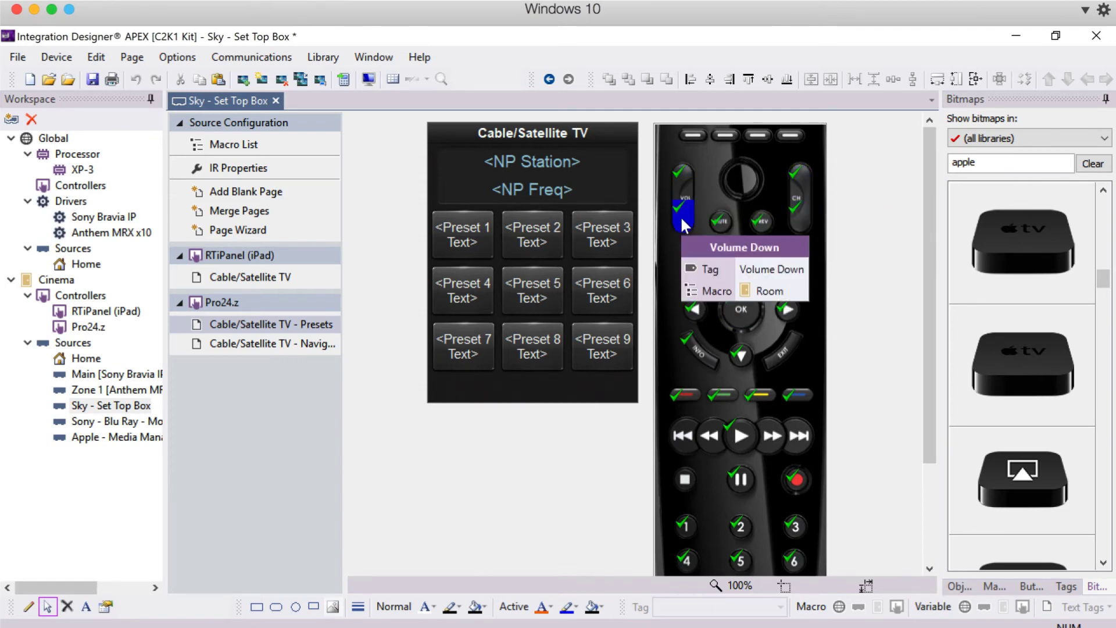
mouse_move(678, 178)
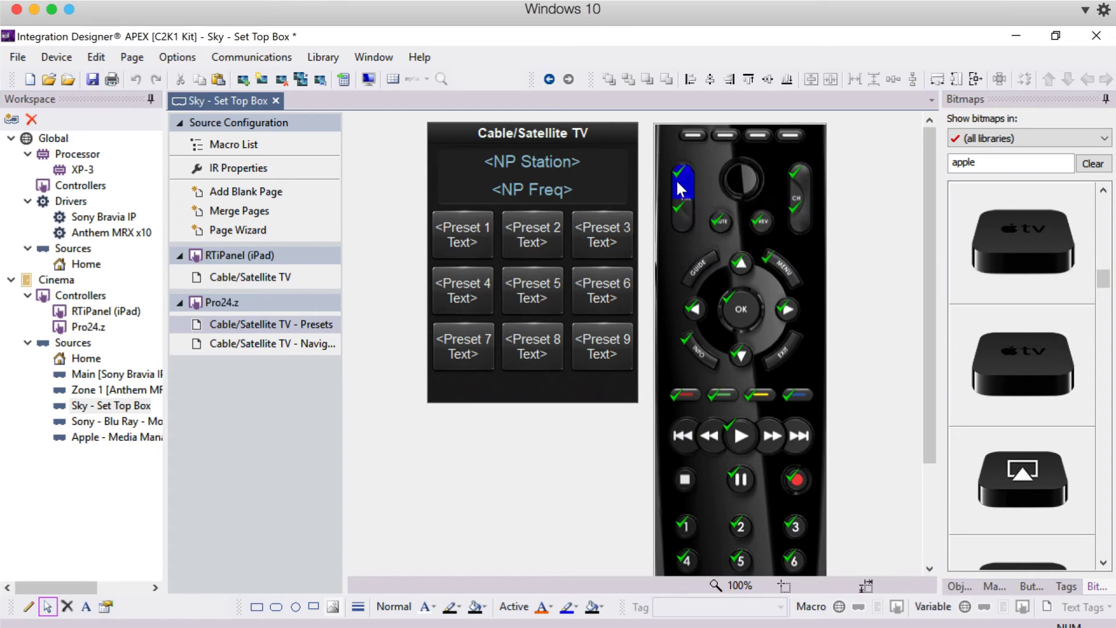
right_click(678, 183)
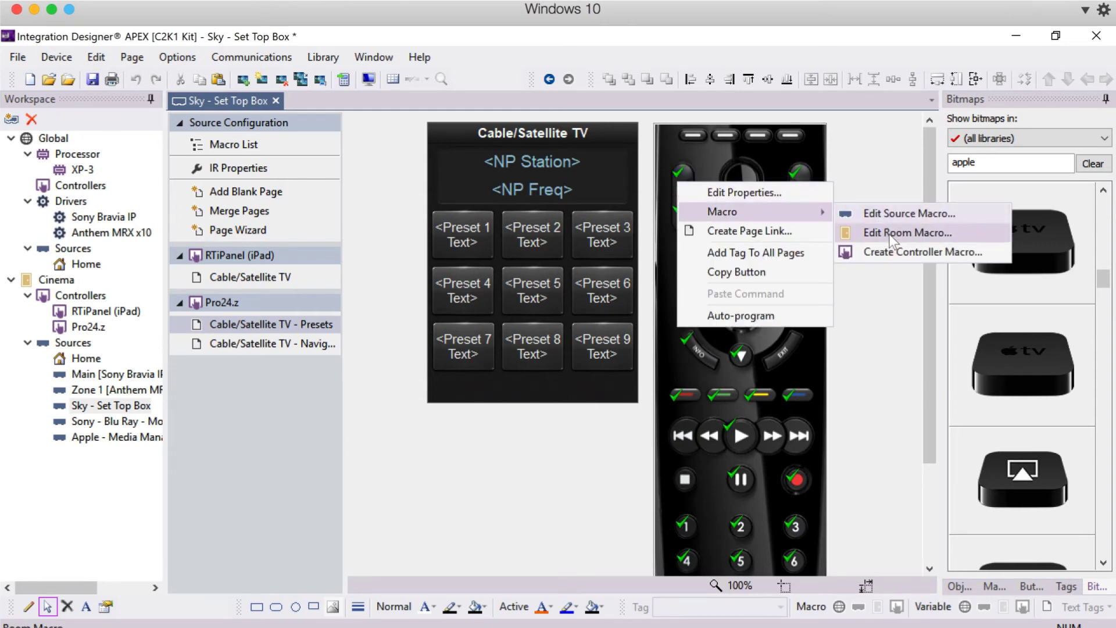
left_click(888, 234)
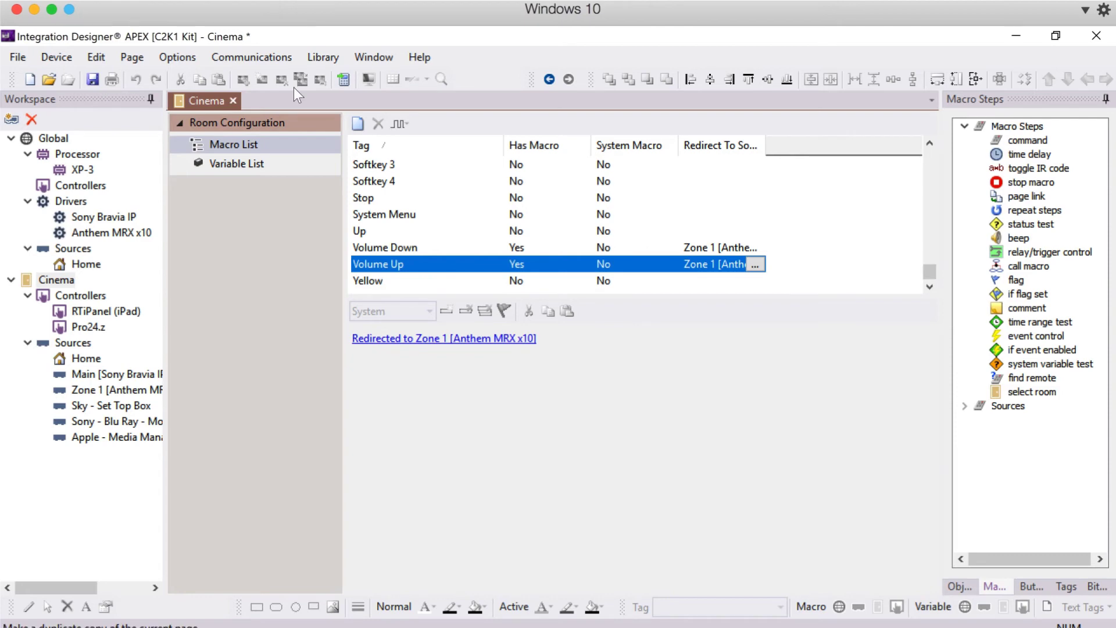
Step: Program the source macro of the Preset 1 button with the Sky - Set Top Box commands DIGIT 1, DIGIT 0, DIGIT 1
left_click(547, 80)
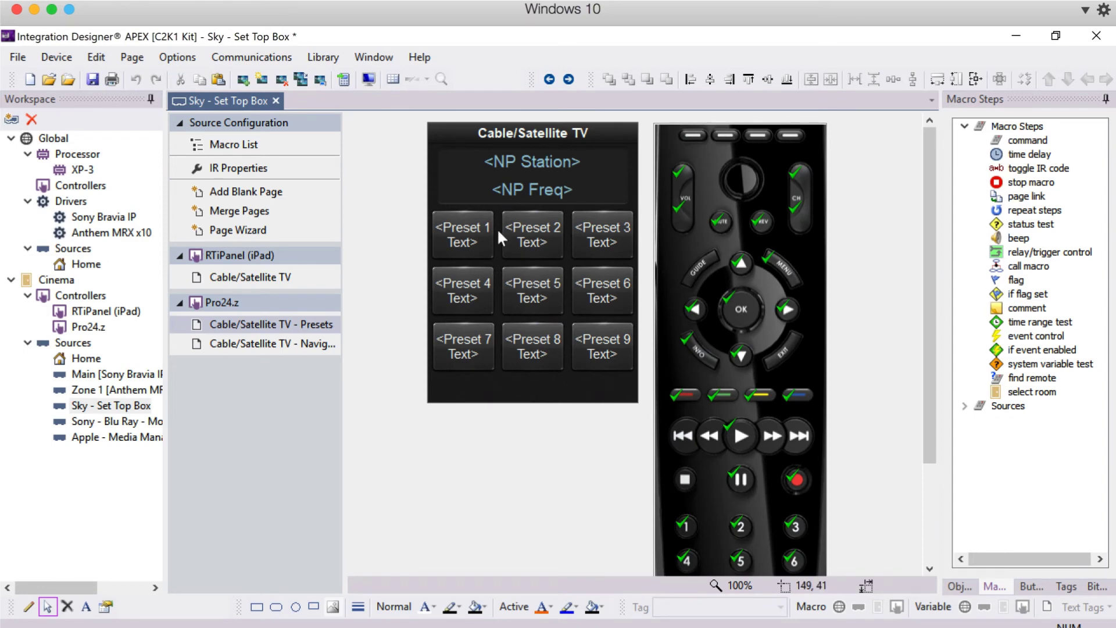
left_click(468, 237)
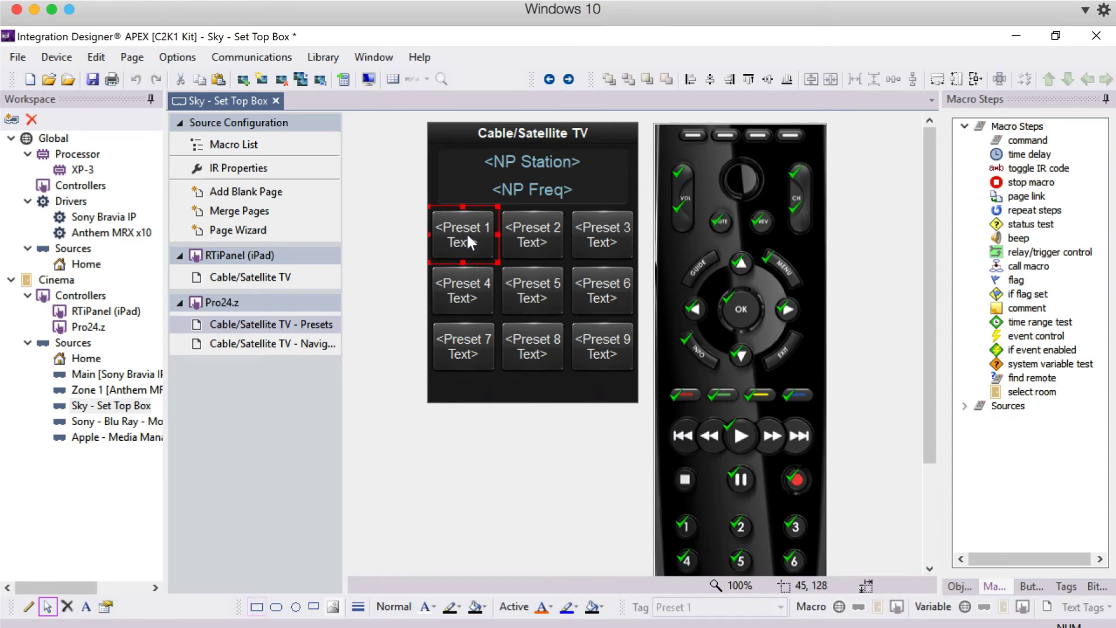
right_click(466, 232)
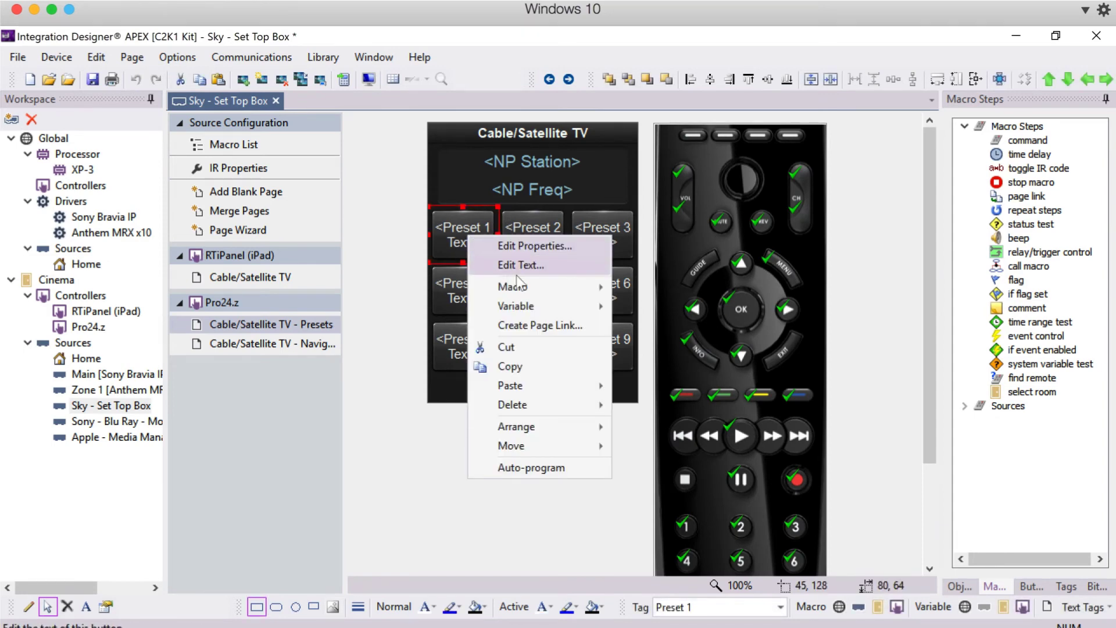
mouse_move(542, 285)
left_click(638, 291)
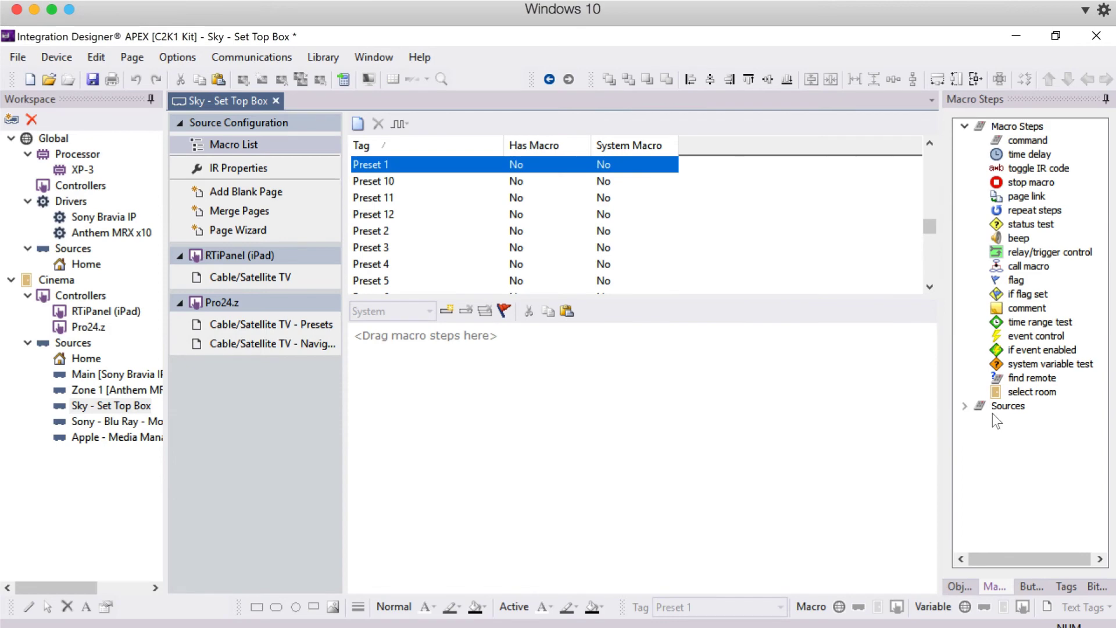
left_click(964, 406)
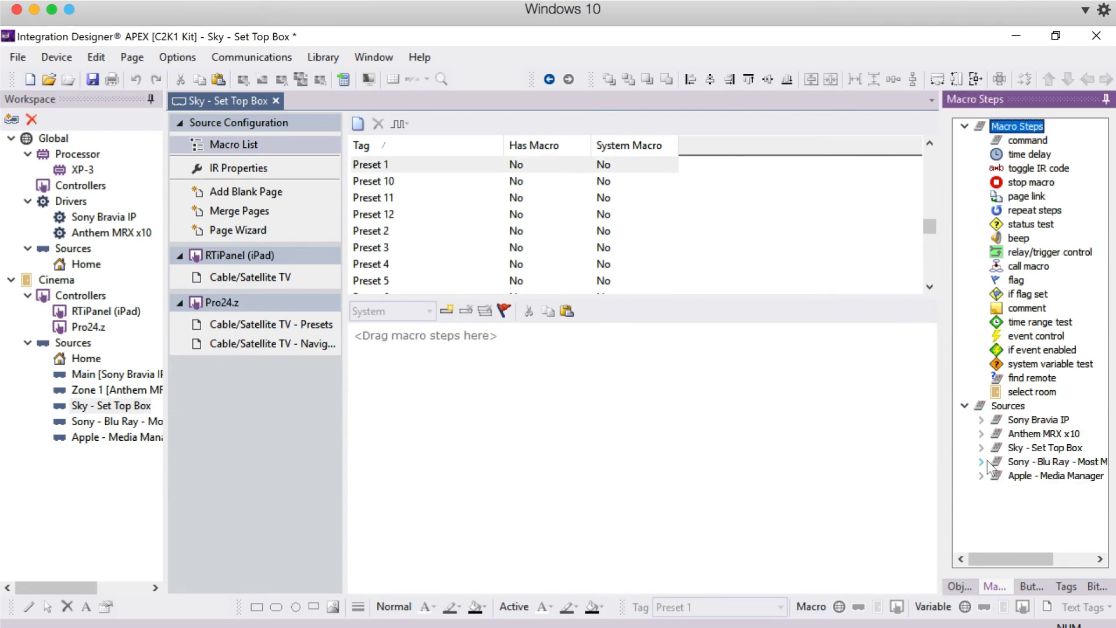
left_click(984, 449)
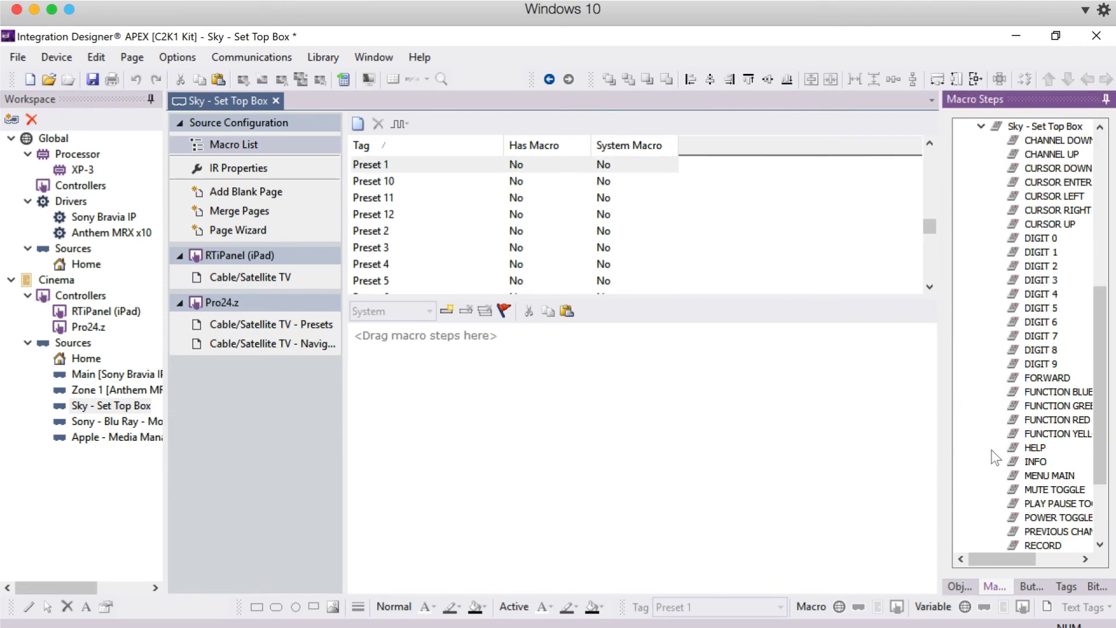
double_click(1040, 252)
double_click(1040, 238)
double_click(1041, 252)
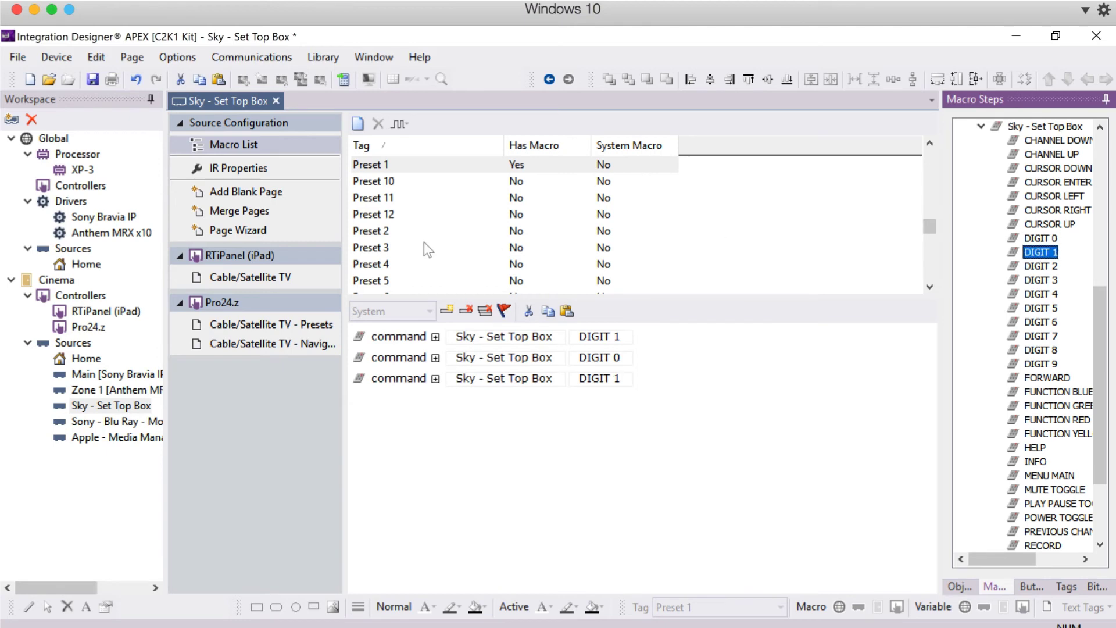
Step: Program the Preset 2 macro with the Sky - Set Top Box commands DIGIT 1, DIGIT 0, DIGIT 2
left_click(396, 231)
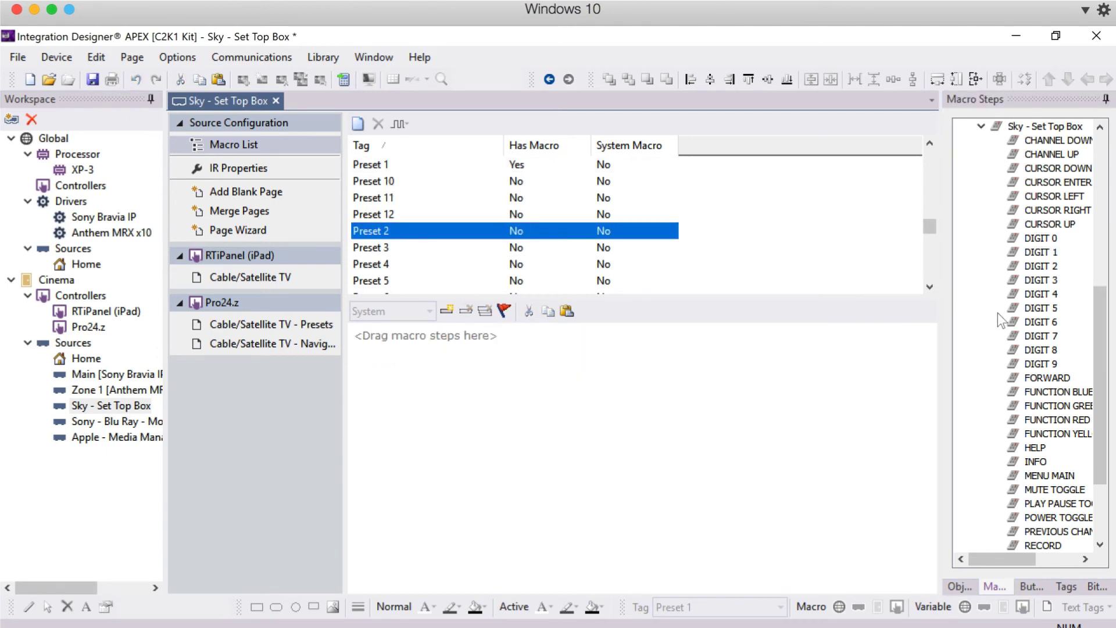
double_click(1034, 252)
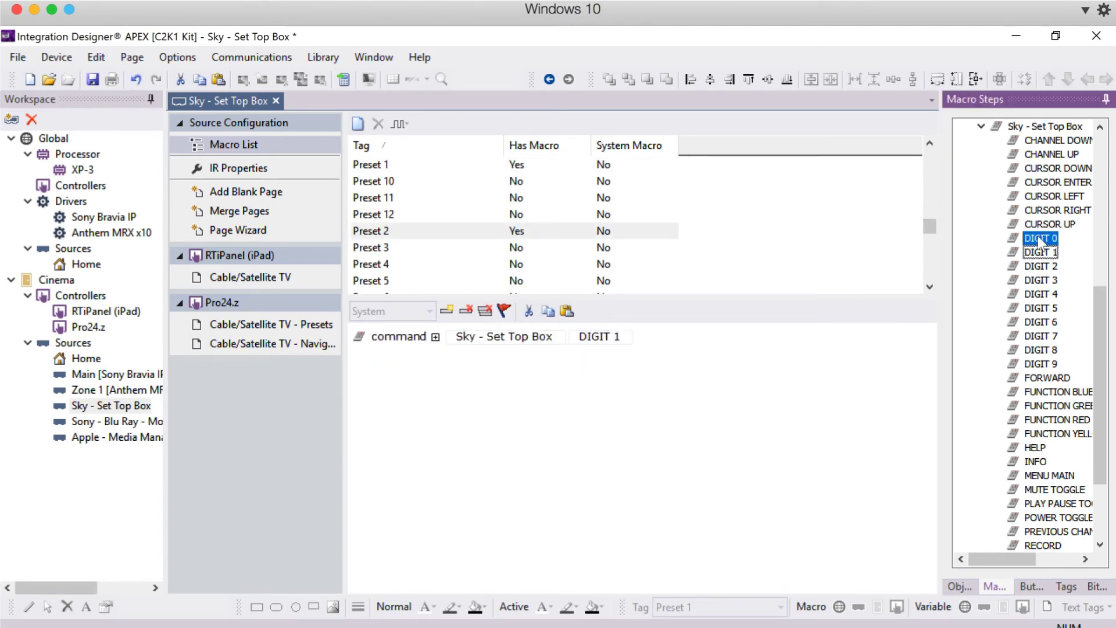
double_click(1038, 238)
double_click(1039, 265)
Step: Program the Preset 3 macro with the Sky - Set Top Box commands DIGIT 1, DIGIT 0, DIGIT 3
left_click(391, 248)
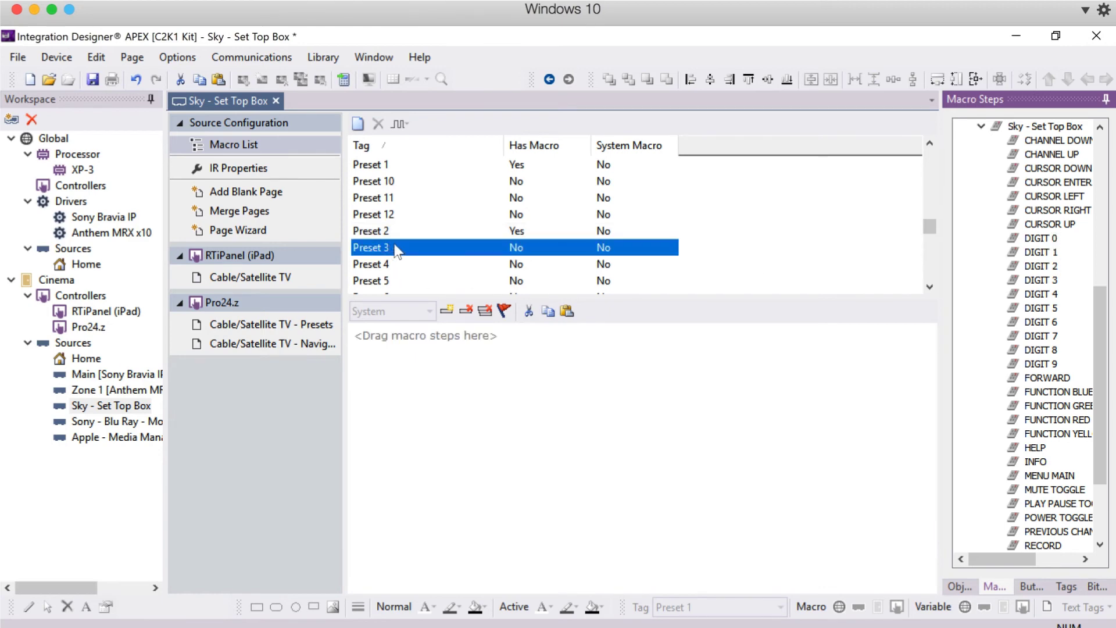
double_click(1035, 252)
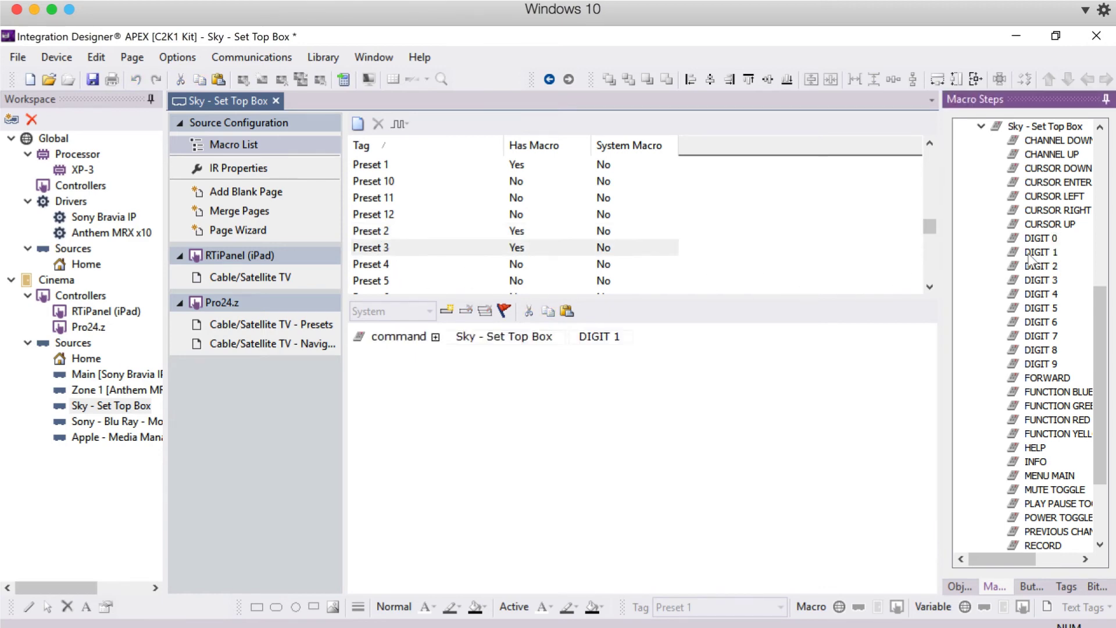
double_click(1033, 238)
double_click(1037, 279)
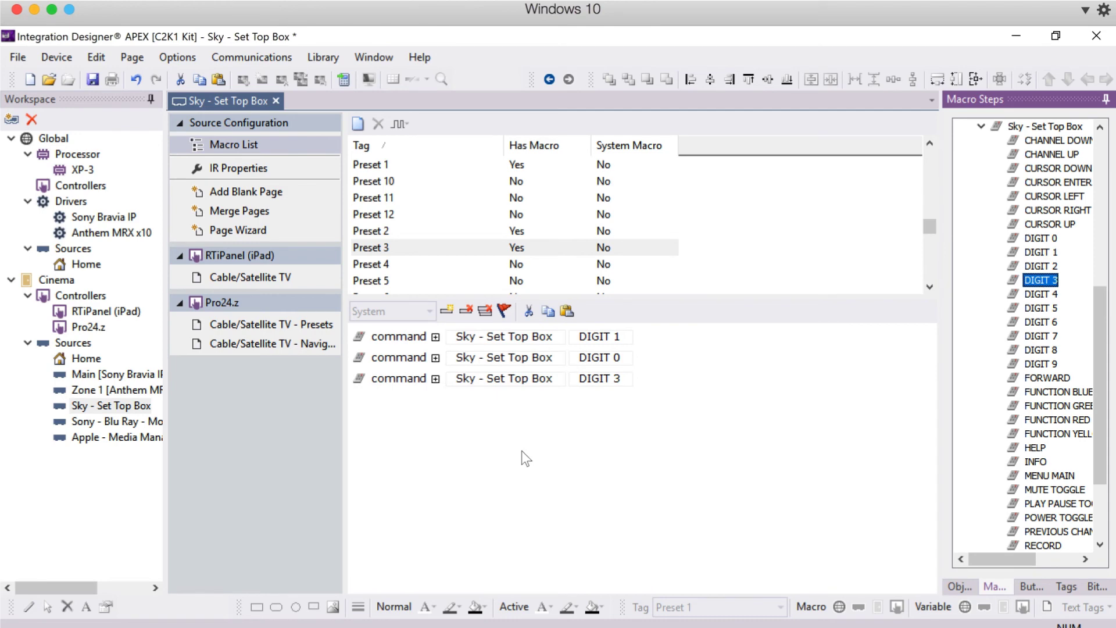
Step: On the Pro24.z Presets page, place the BBC One bitmap on Preset 1 and BBC Two on Preset 2, searching the bitmaps for "bbc"
left_click(550, 79)
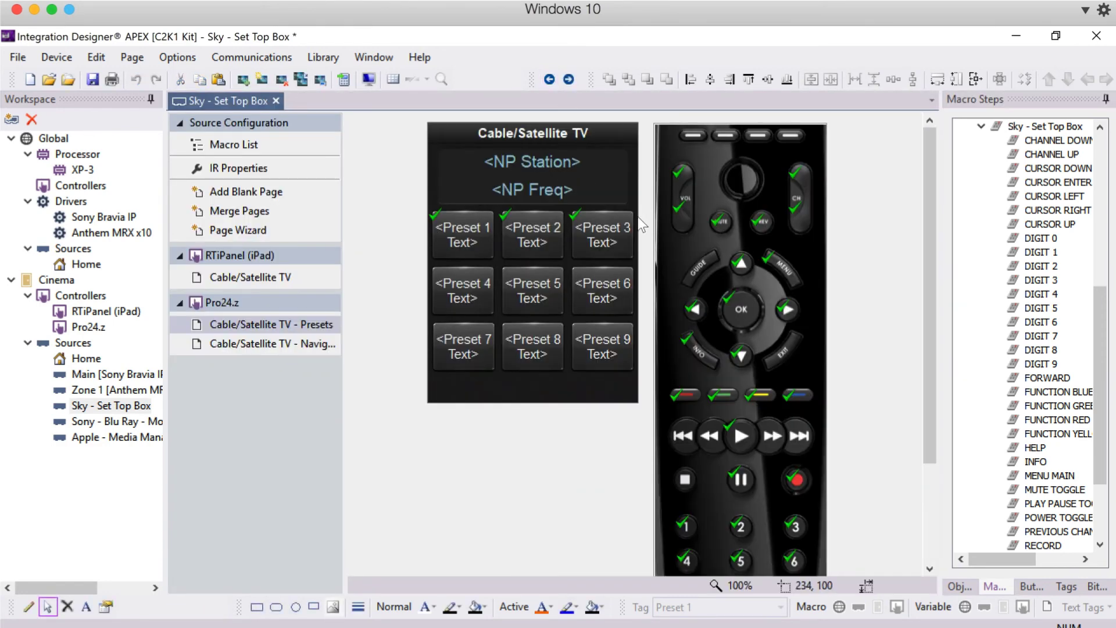
left_click(1095, 586)
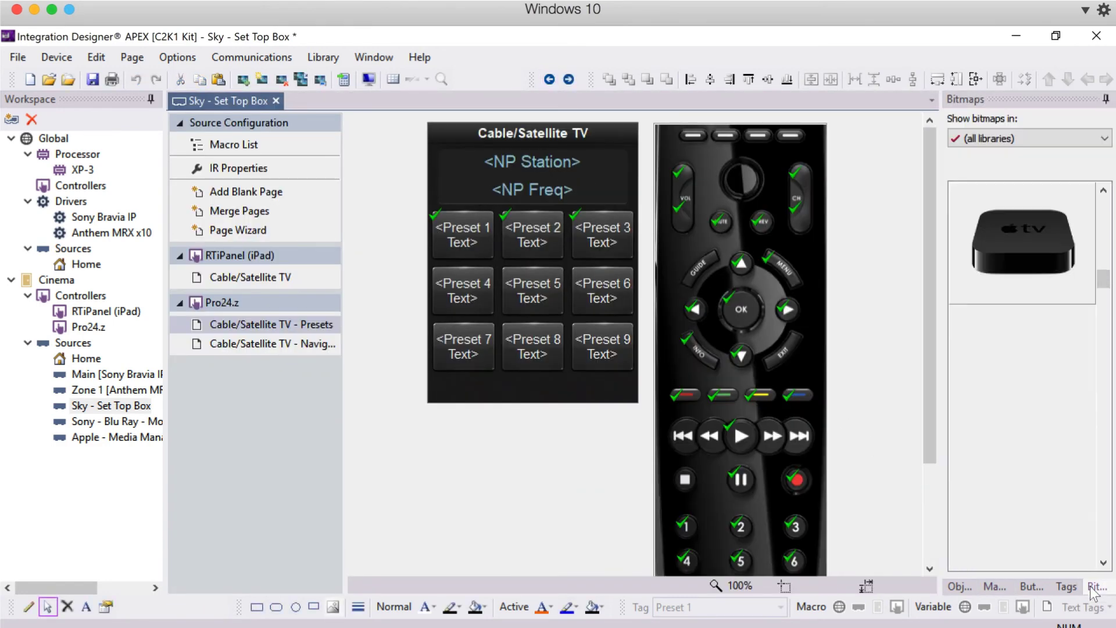
double_click(992, 168)
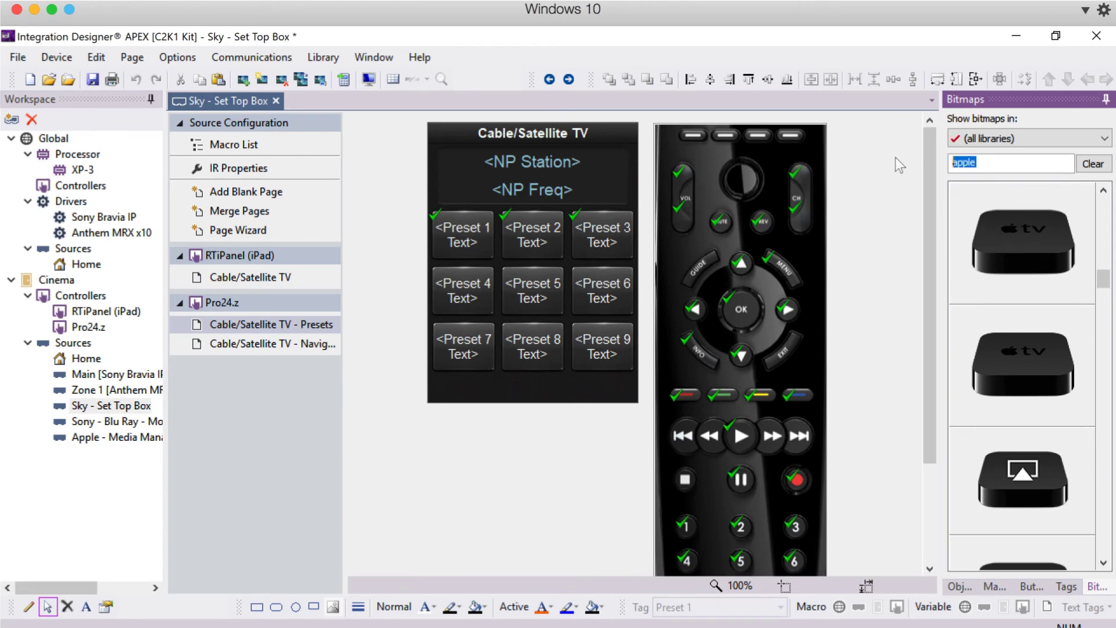
type("bbc")
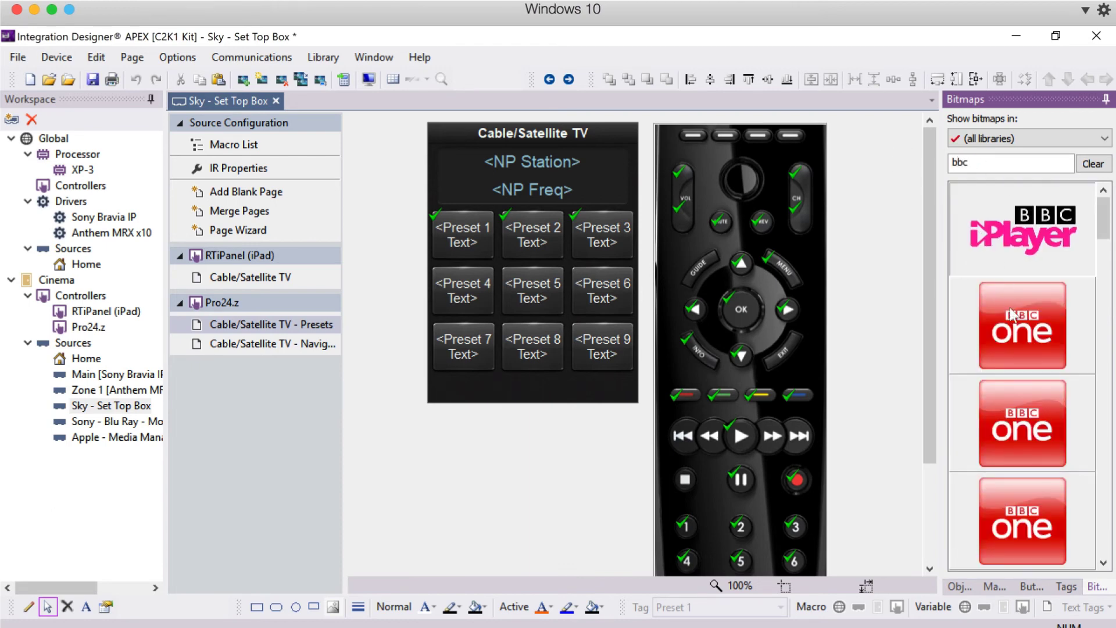
left_click(981, 322)
left_click_drag(981, 322, 462, 235)
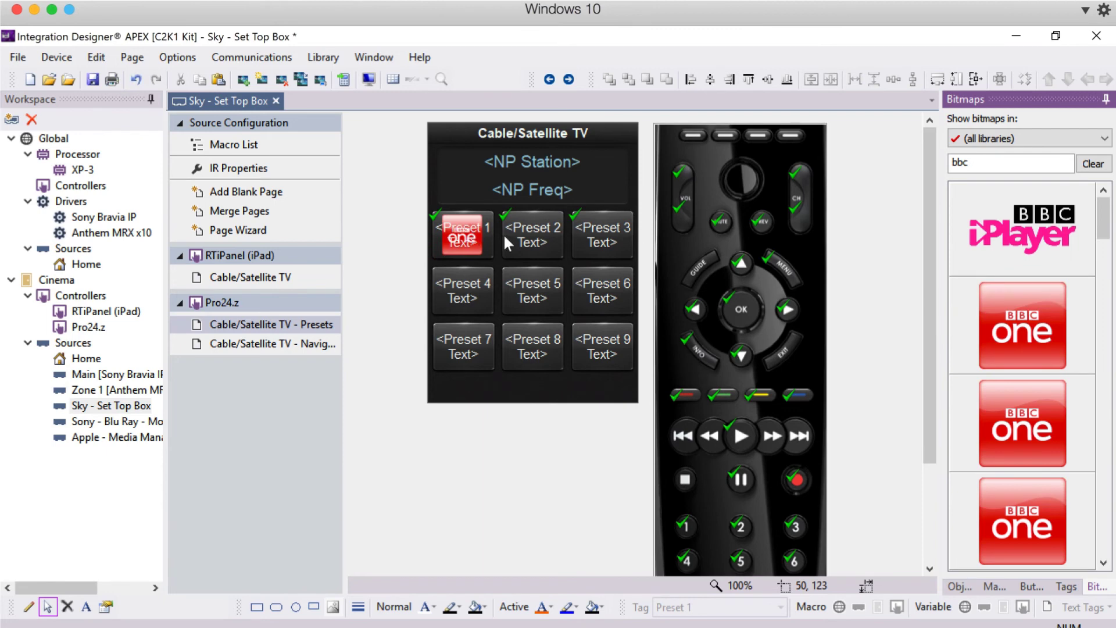
left_click_drag(1102, 230, 1108, 378)
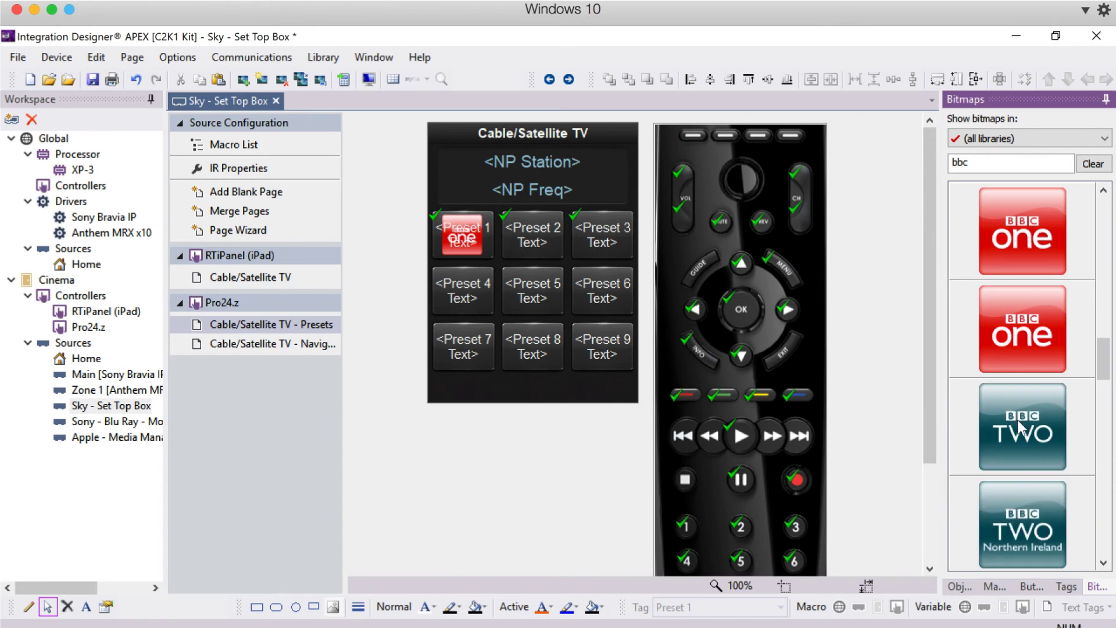
left_click_drag(1023, 427, 530, 233)
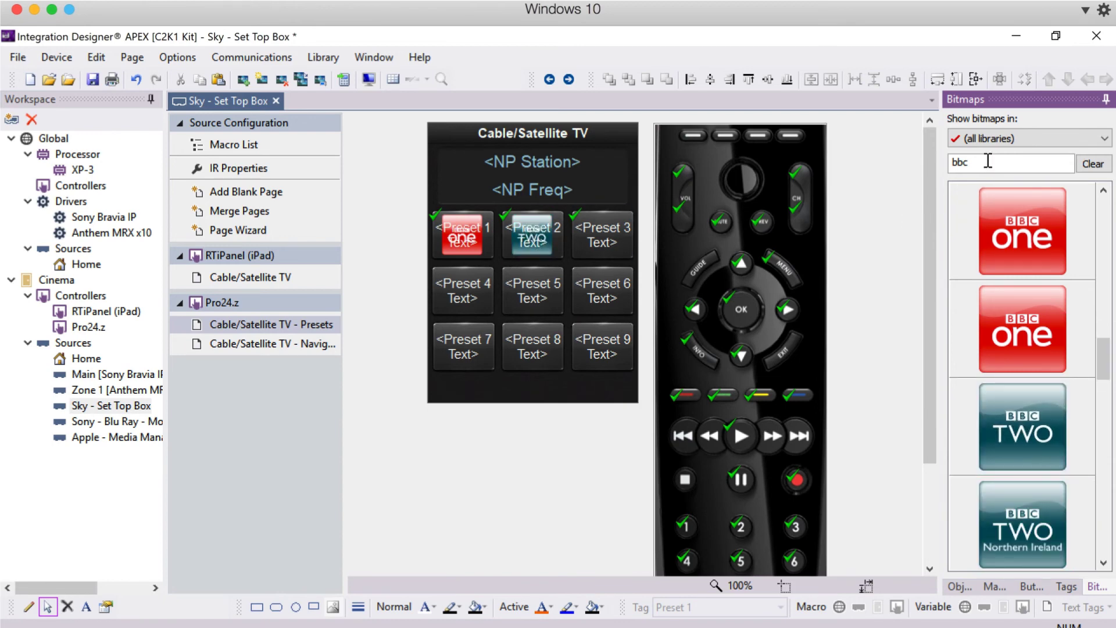
Step: Search the bitmaps for "itv" and place the coloured ITV logo on the Preset 3 button
double_click(960, 162)
type("i")
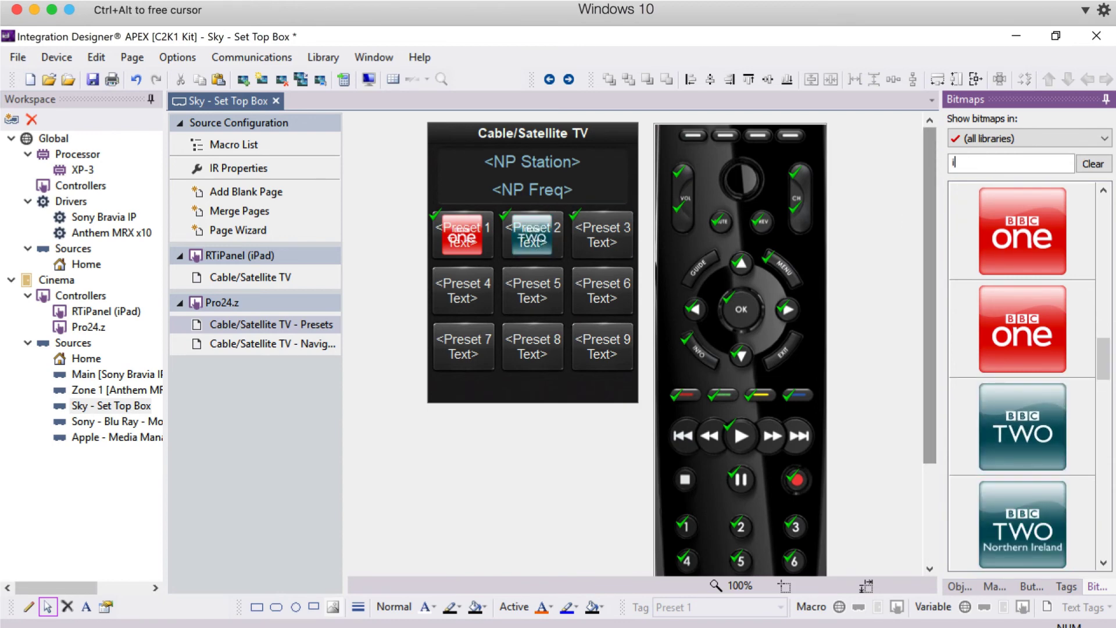
type("tv")
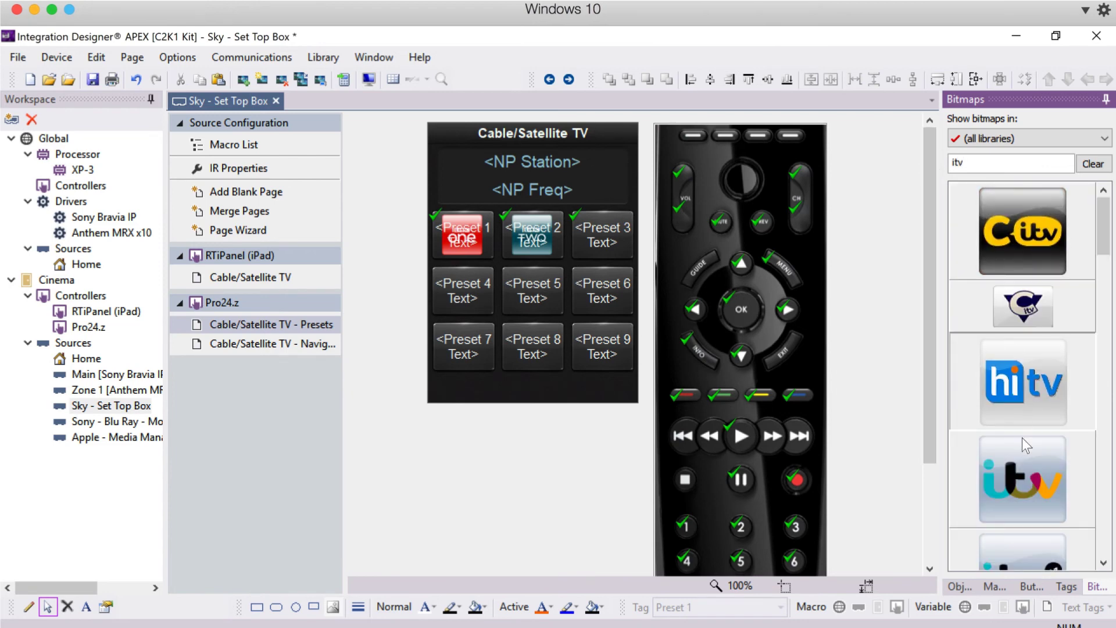
left_click(1023, 449)
left_click_drag(1023, 448, 602, 242)
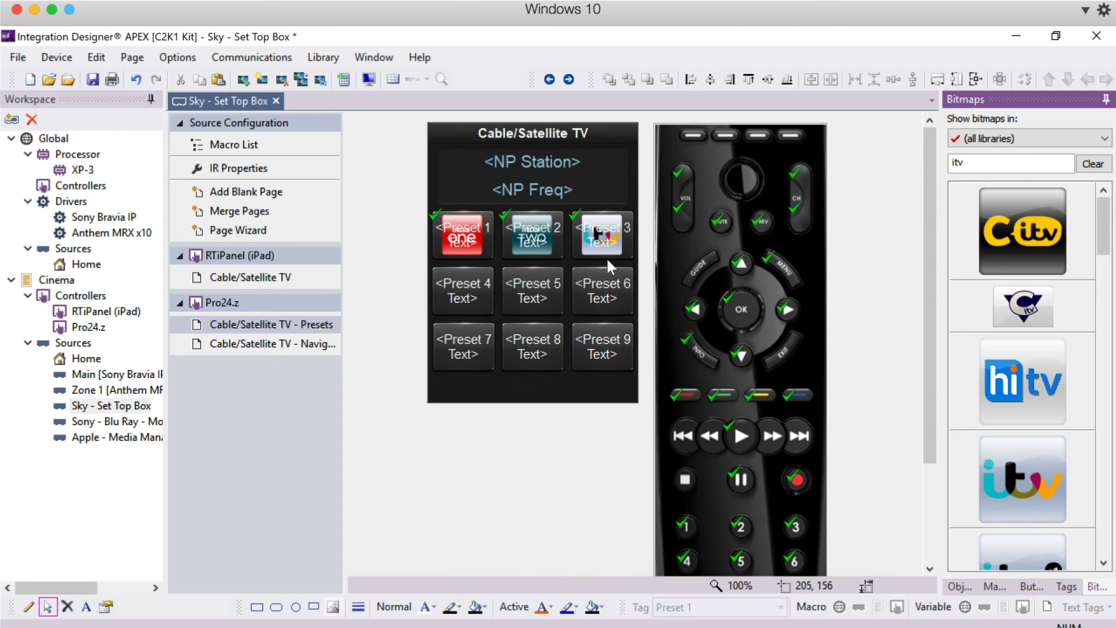
Step: Delete the NP Station and NP Freq text fields from the Pro24.z Presets page
left_click(510, 183)
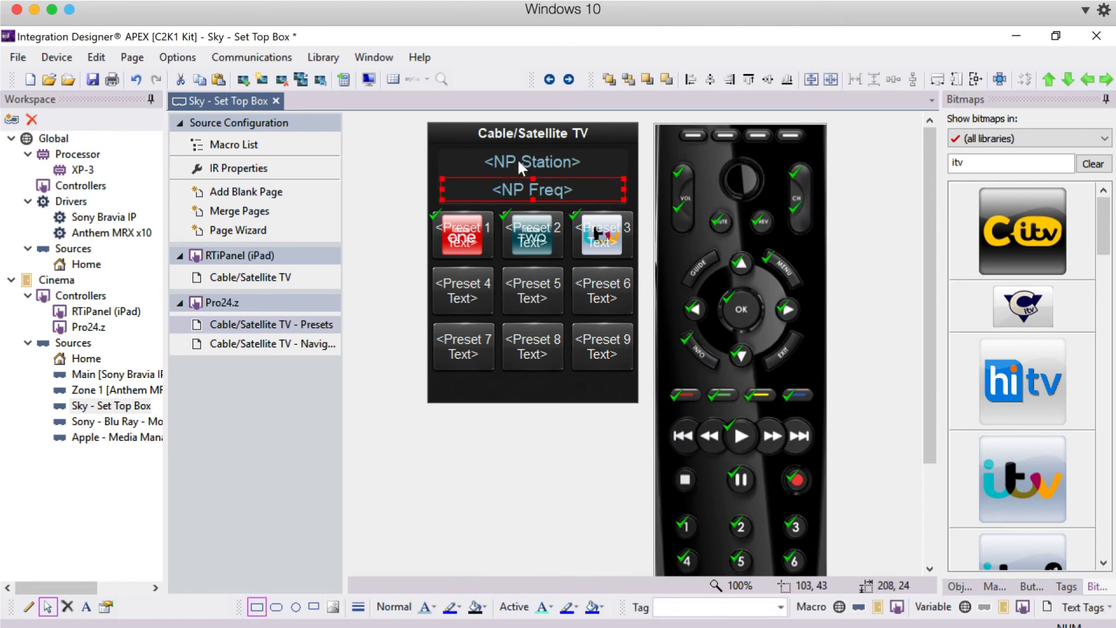
right_click(517, 158)
mouse_move(572, 253)
left_click(667, 254)
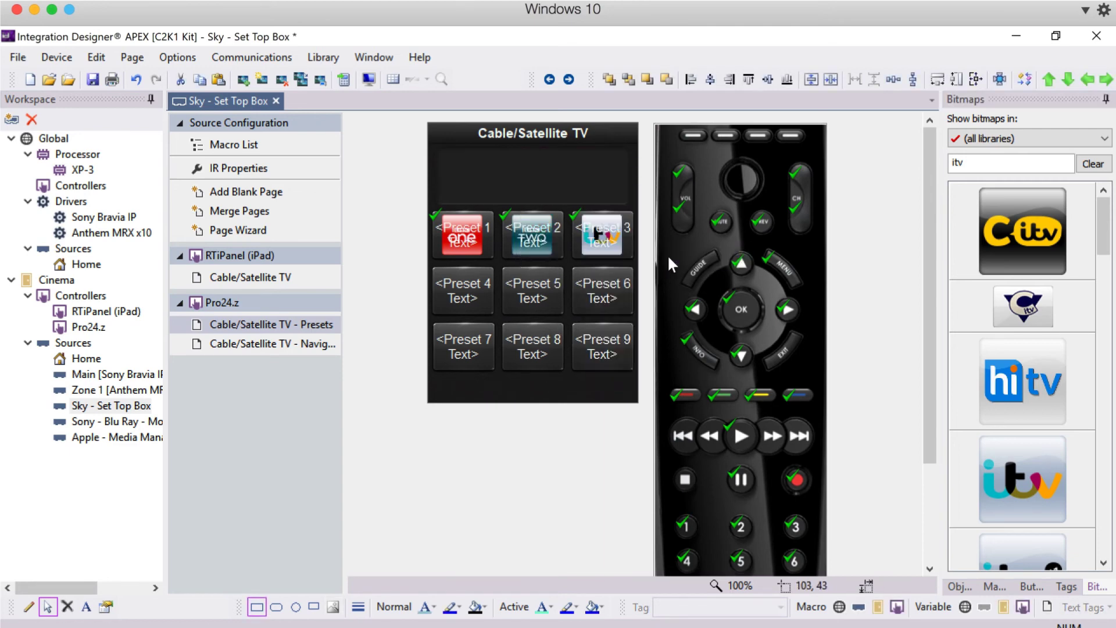
Step: Change the title text of the Pro24.z Presets page to "Sky Q"
right_click(535, 129)
left_click(567, 155)
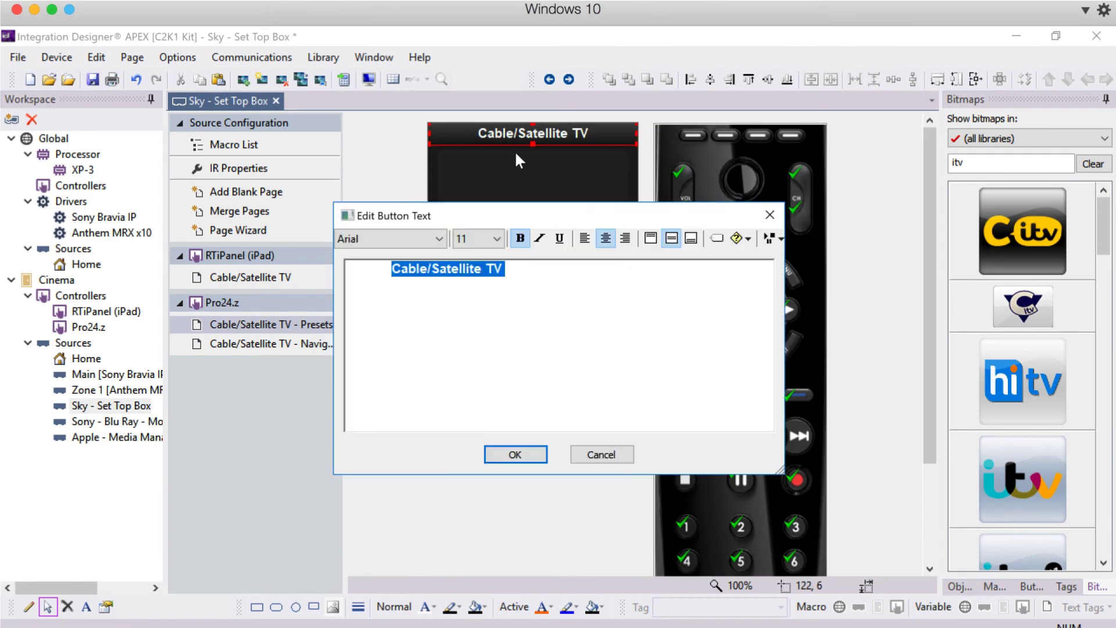
type("Sky Q")
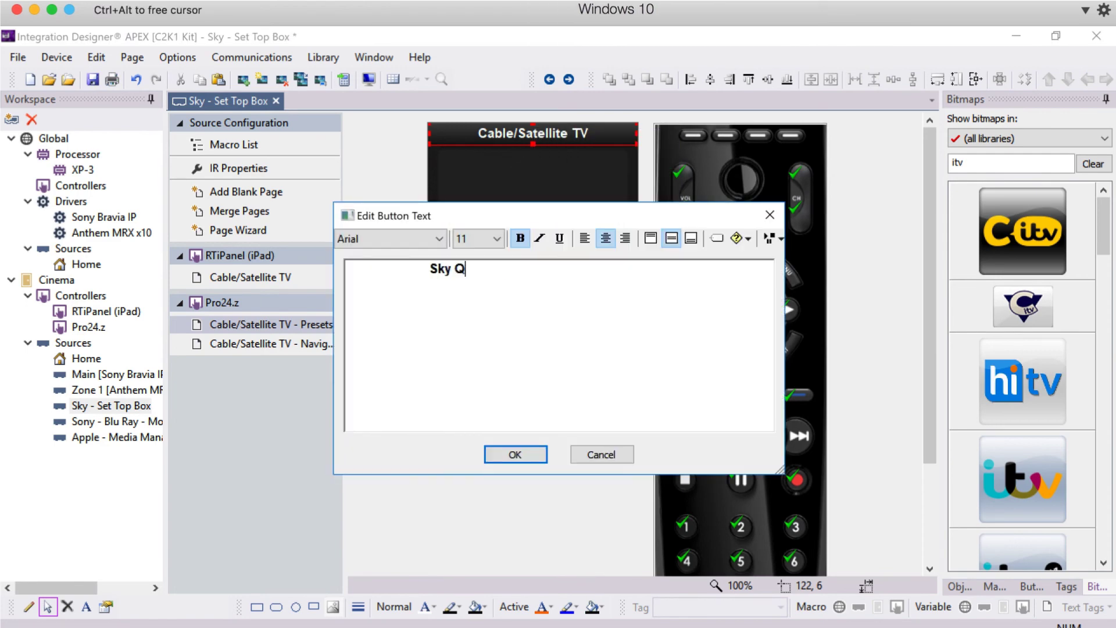
left_click(509, 453)
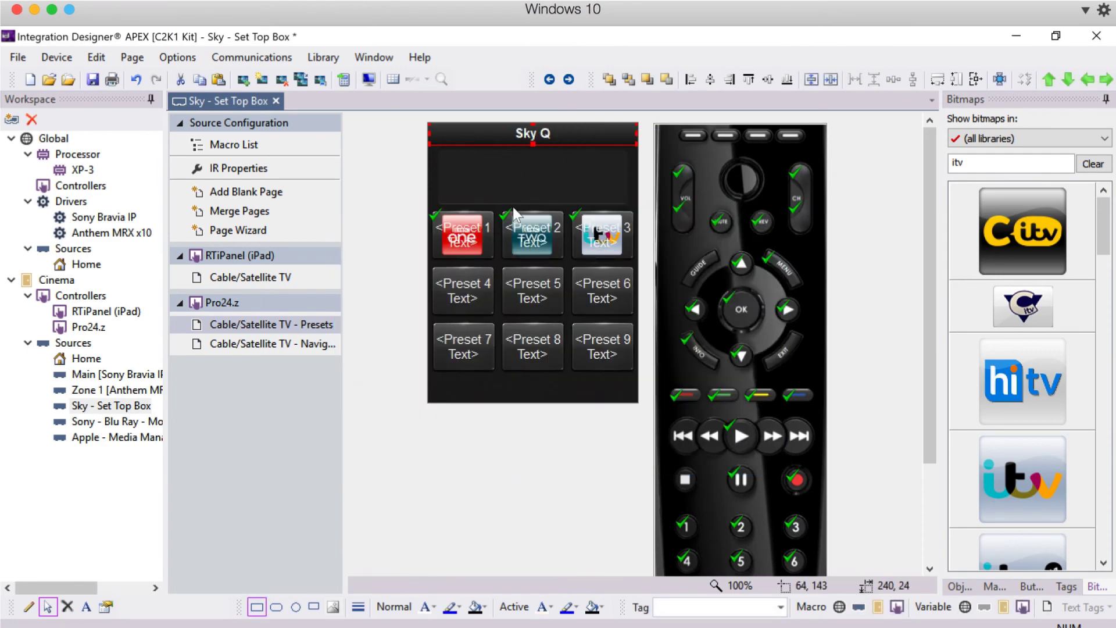
Step: Change the title text of the iPad's Cable/Satellite TV page to "Sky Q"
left_click(218, 277)
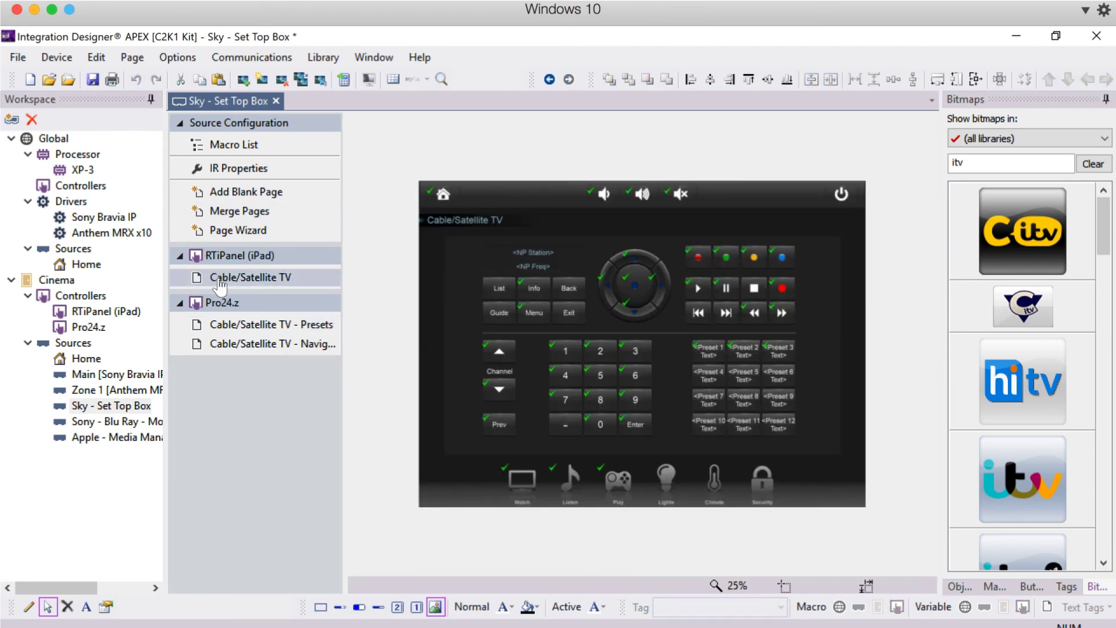
right_click(474, 217)
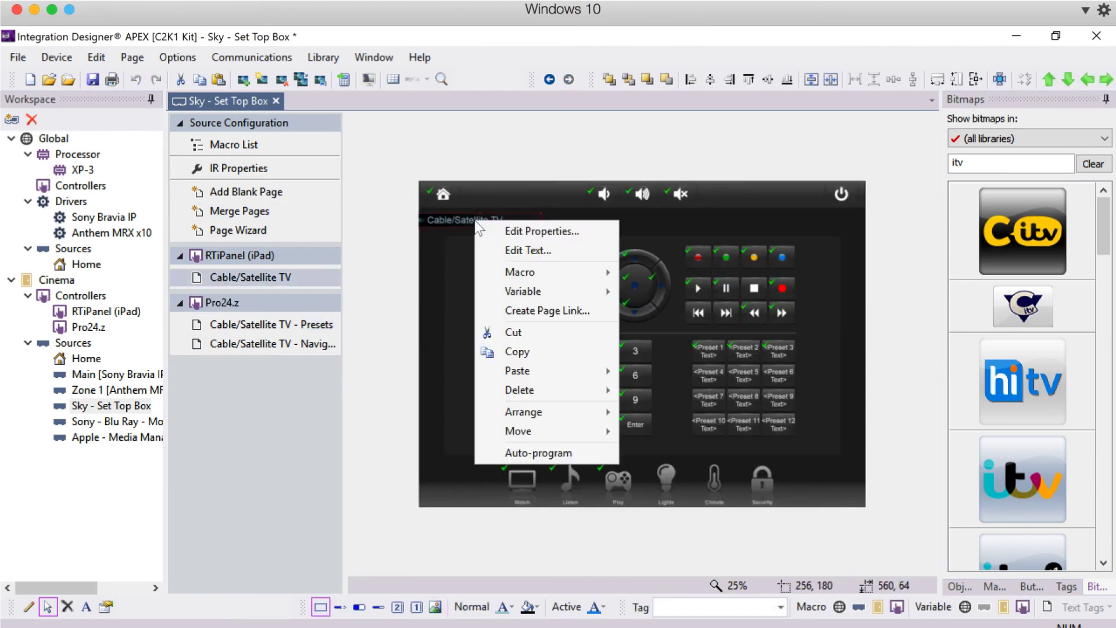
left_click(511, 246)
double_click(495, 271)
left_click(536, 262)
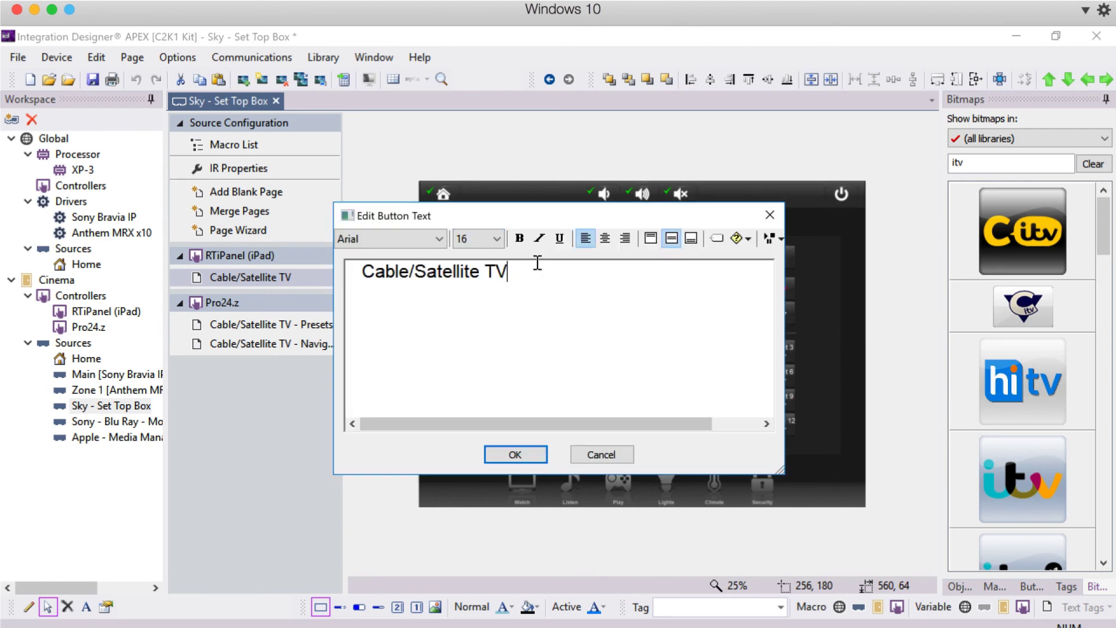
left_click_drag(536, 262, 368, 276)
type("Sky Q")
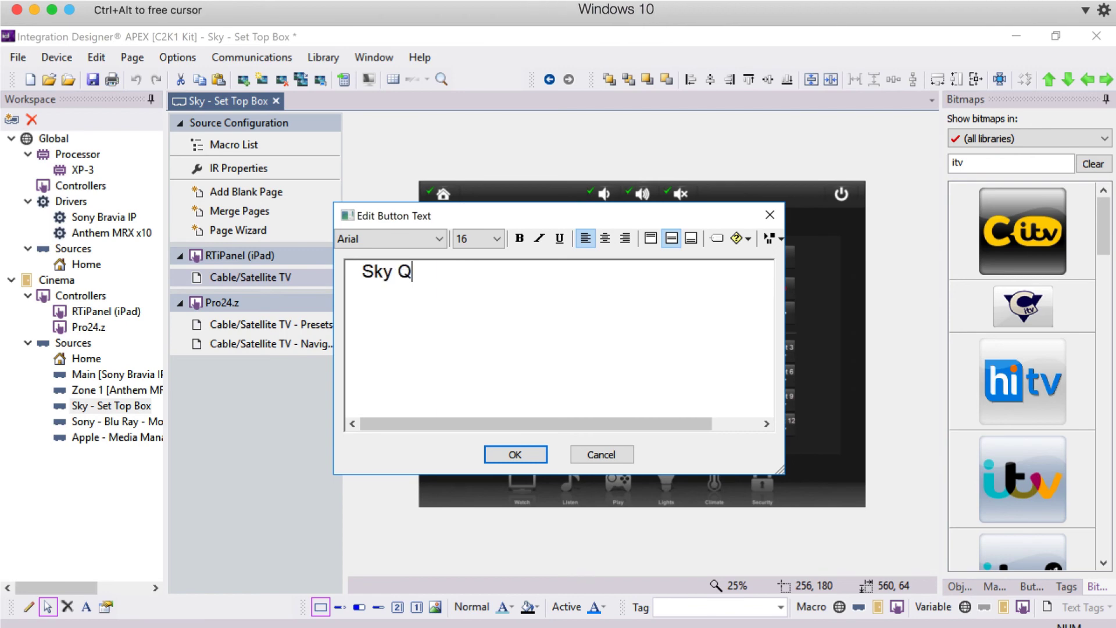
left_click(512, 454)
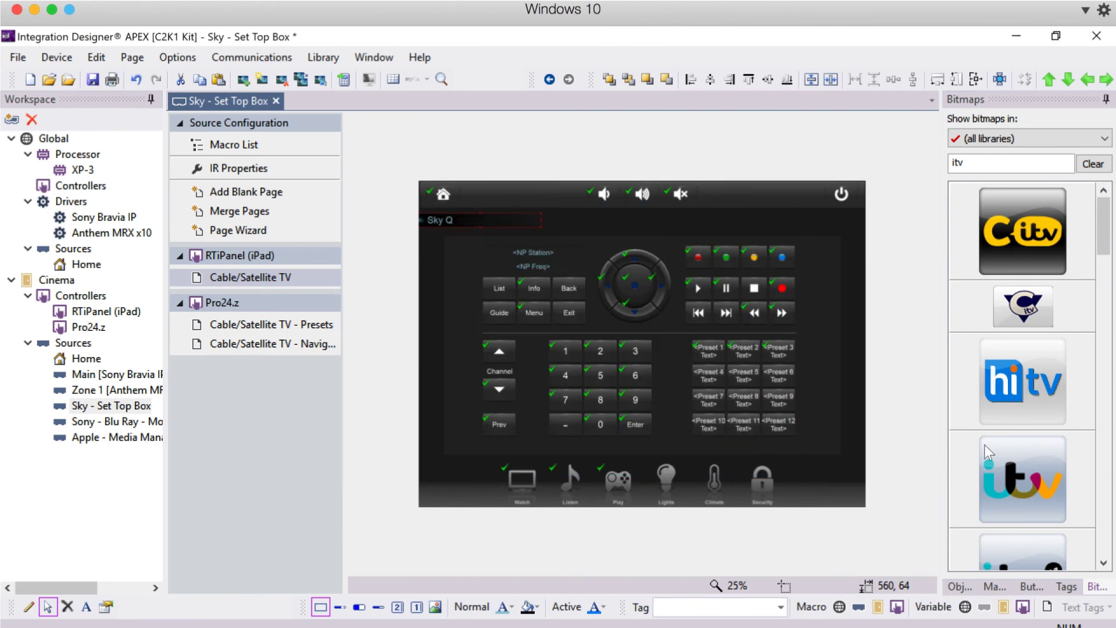
Step: On the iPad page, place the ITV logo on Preset 3 and, from a "bbc" bitmap search, BBC One on Preset 1 and BBC Two on Preset 2
left_click_drag(1012, 465, 782, 351)
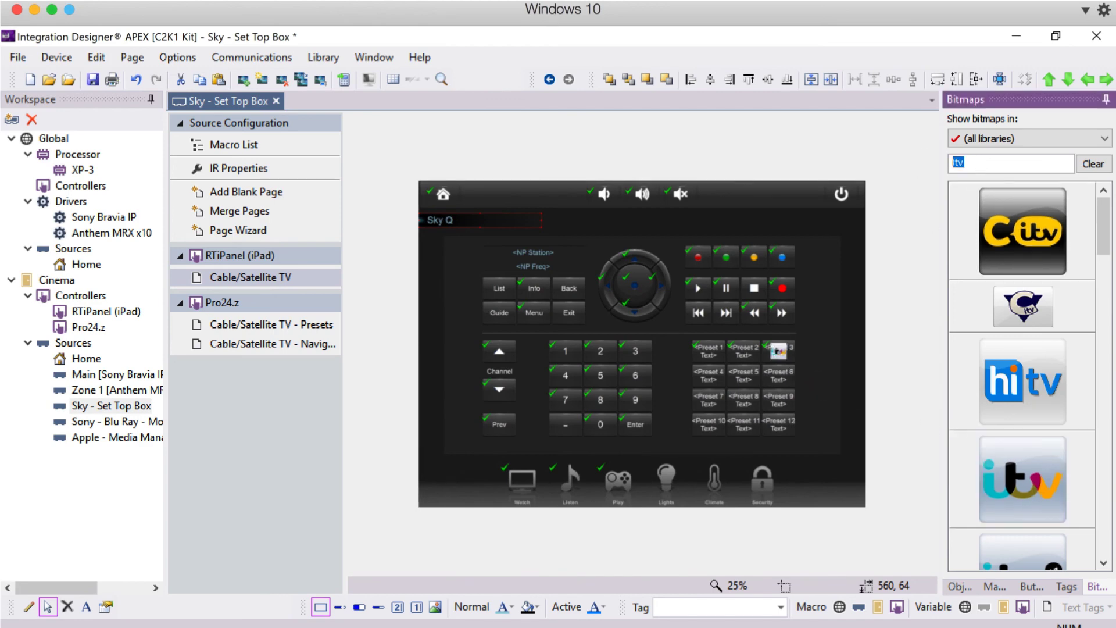
type("bbc")
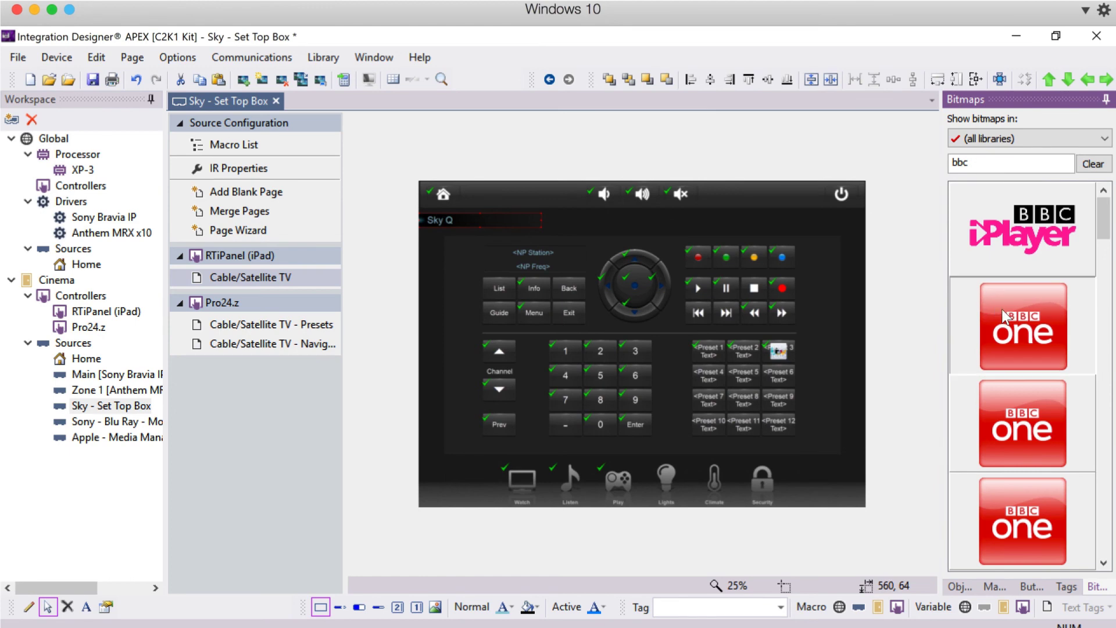
left_click_drag(1010, 321, 706, 348)
scroll(1105, 248, "down", 1)
left_click_drag(1104, 248, 1110, 385)
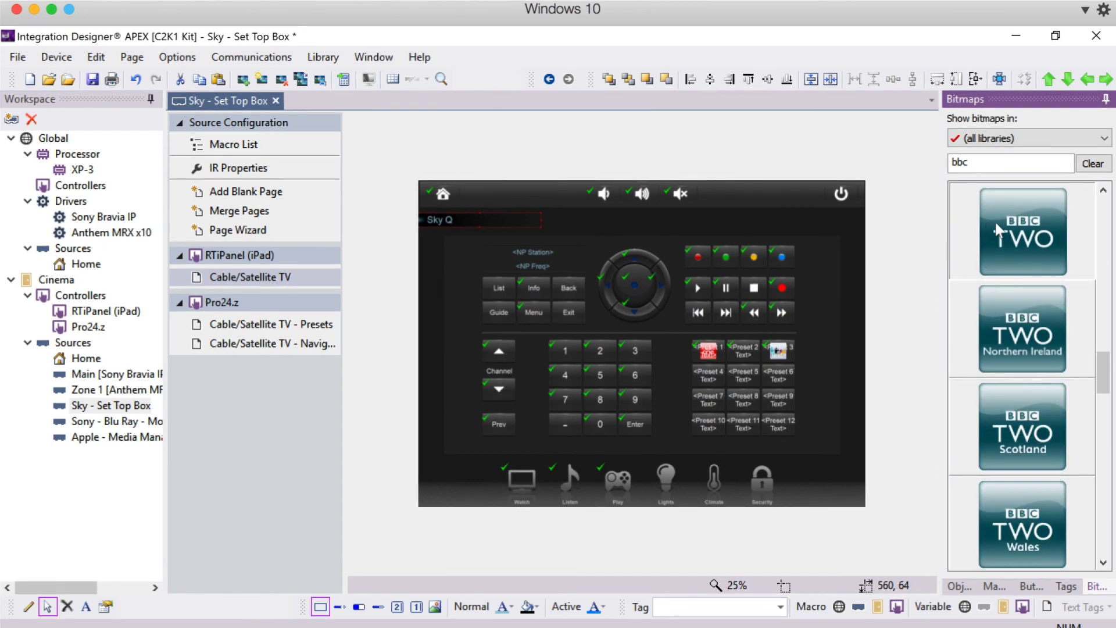
left_click_drag(1024, 232, 744, 347)
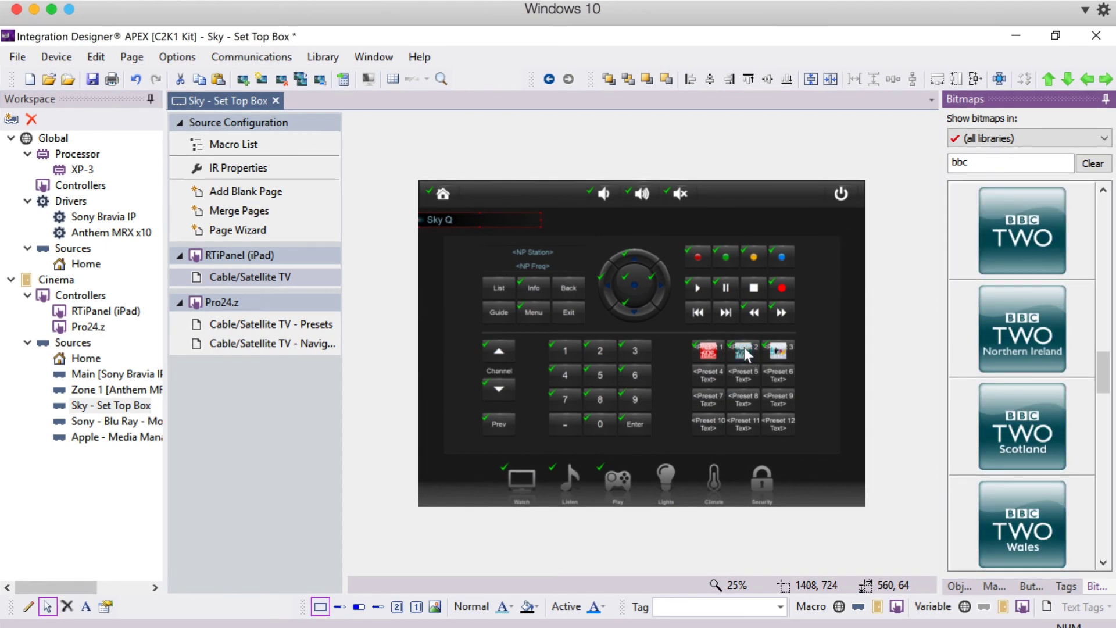